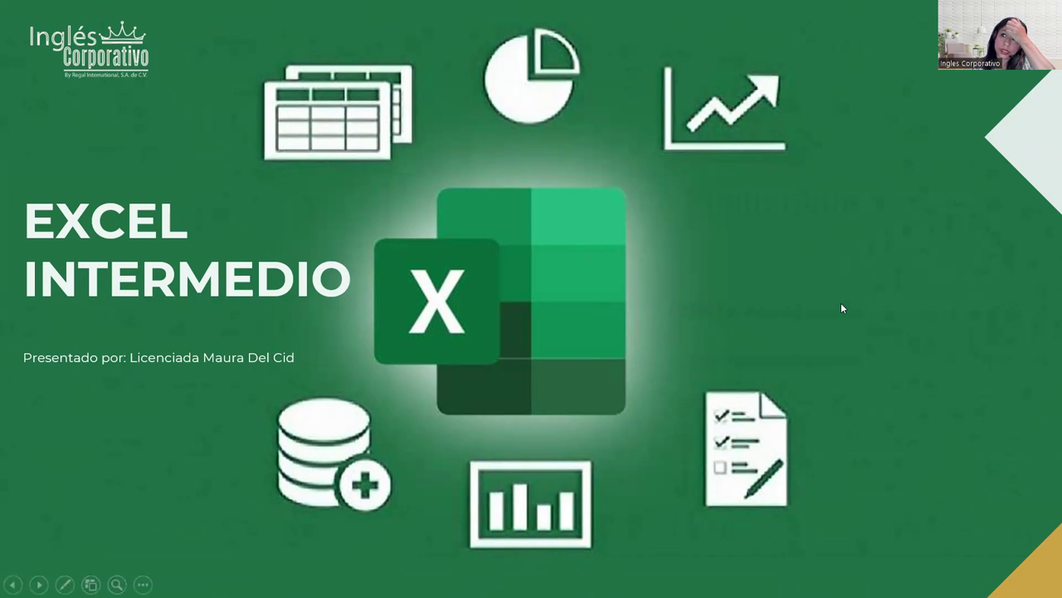
# Advance the slideshow past the title, AGENDA and SESIÓN 3 slides to the CONTENIDO slide.
pyautogui.click(860, 355)
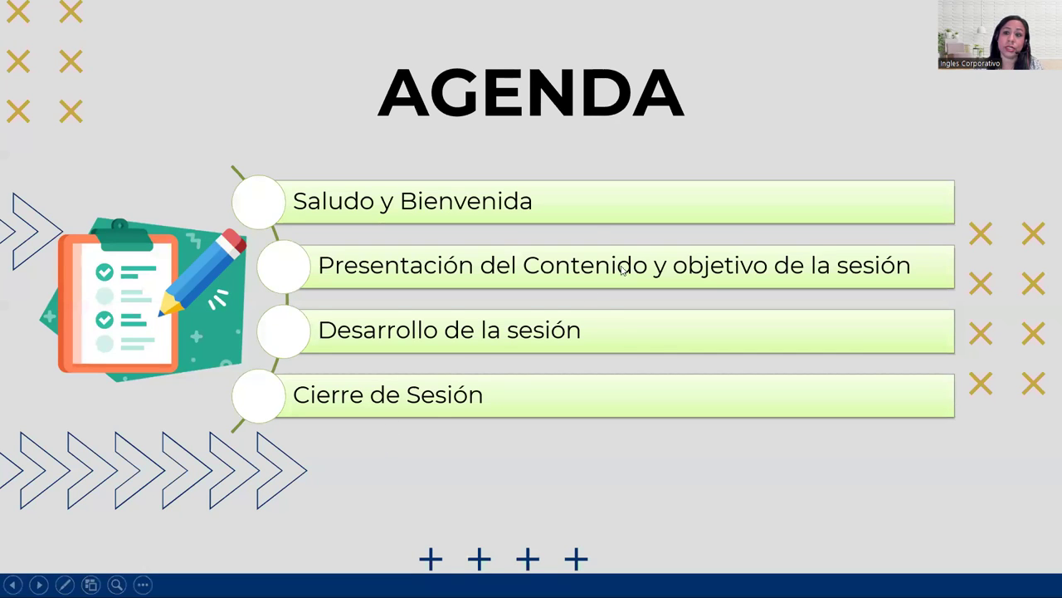
pyautogui.click(654, 398)
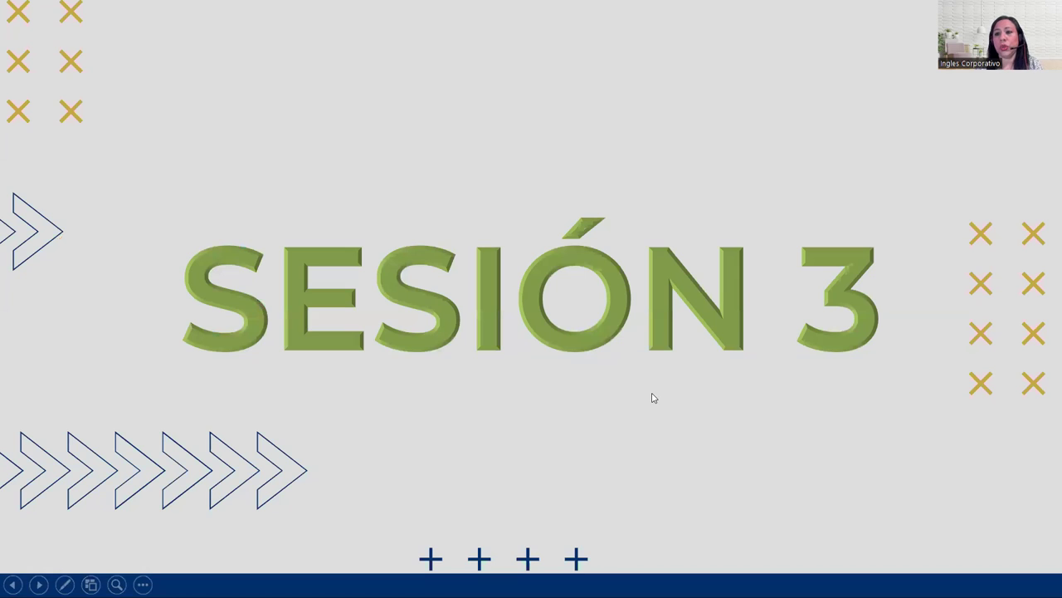
pyautogui.click(654, 397)
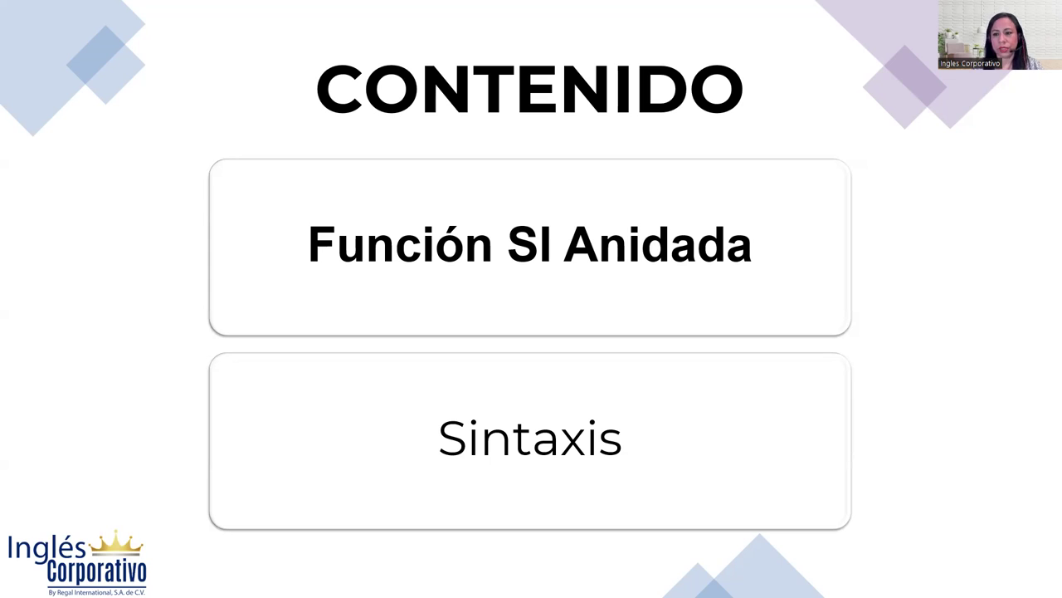
# Advance through the OBJETIVO slide to the FUNCIÓN SI flowchart slide.
pyautogui.press('Right')
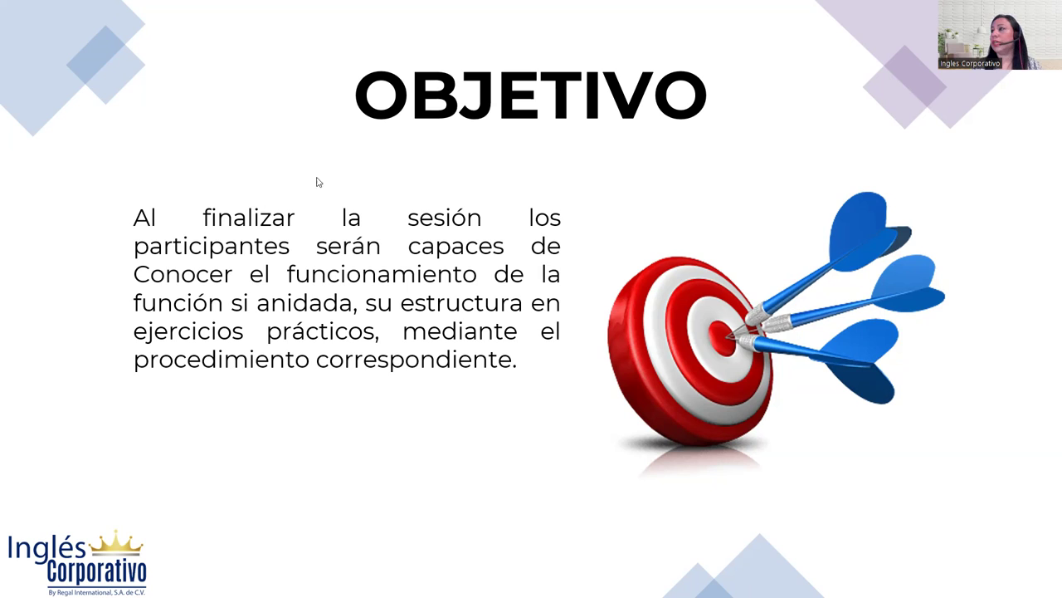
pyautogui.click(858, 291)
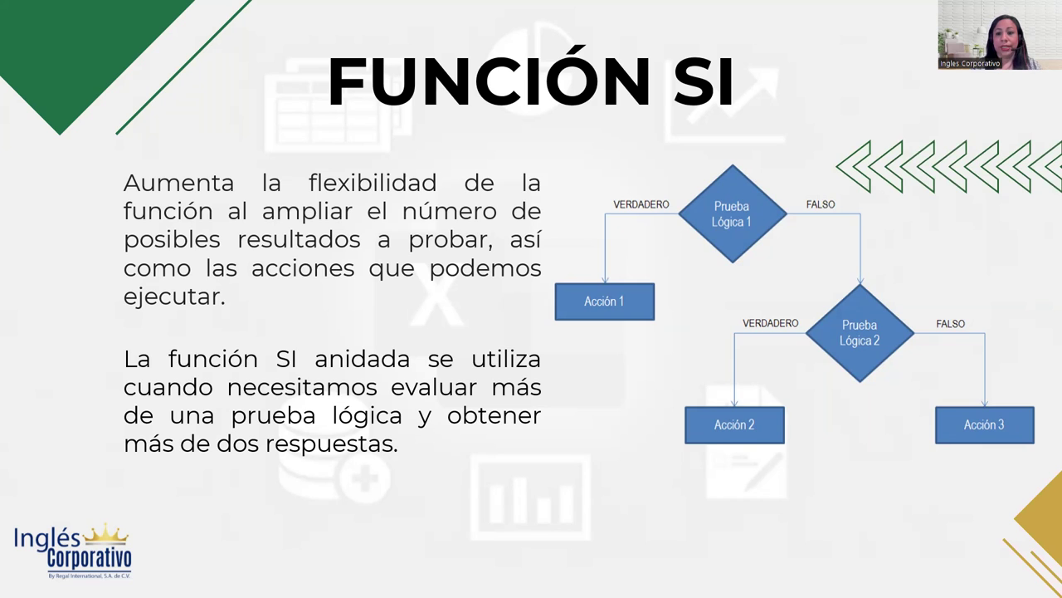
# Advance the slideshow toward the SINTAXIS FUNCIÓN SI slide.
pyautogui.press('Right')
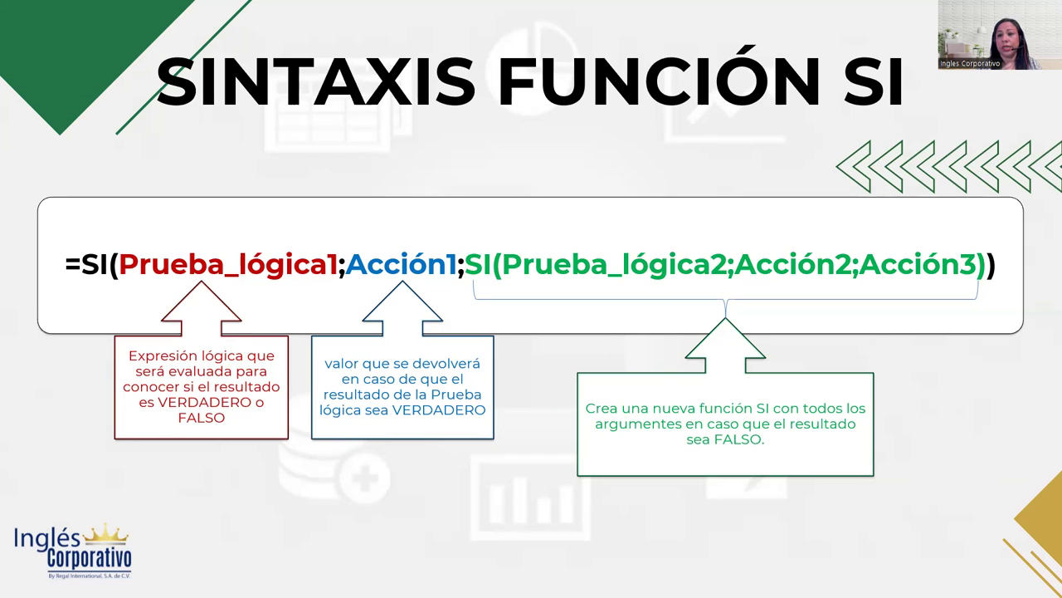
# Advance to the DESARROLLO slide showing the Edad and Categoría de edades exercise.
pyautogui.press('Right')
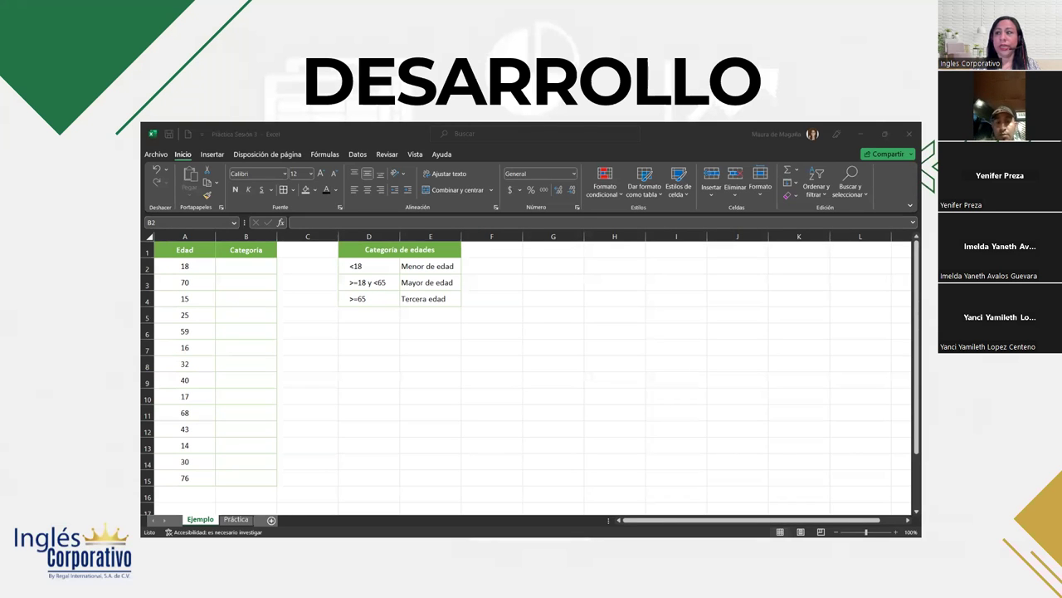
# Switch back to Excel's EJERCICIO sheet and delete the existing discount formula in F2.
pyautogui.hotkey('alt', 'Tab')
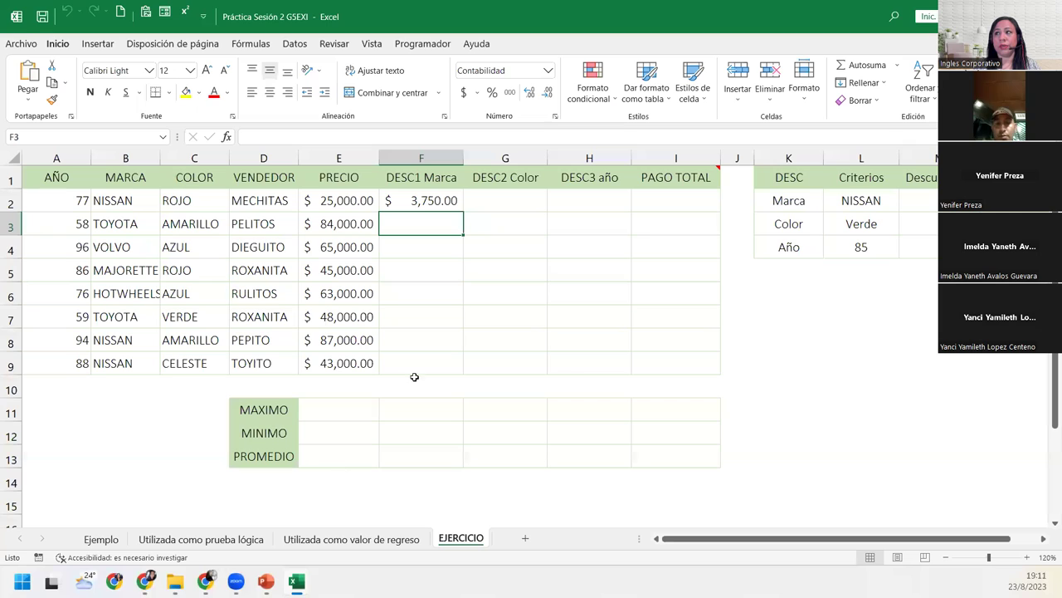
pyautogui.click(414, 203)
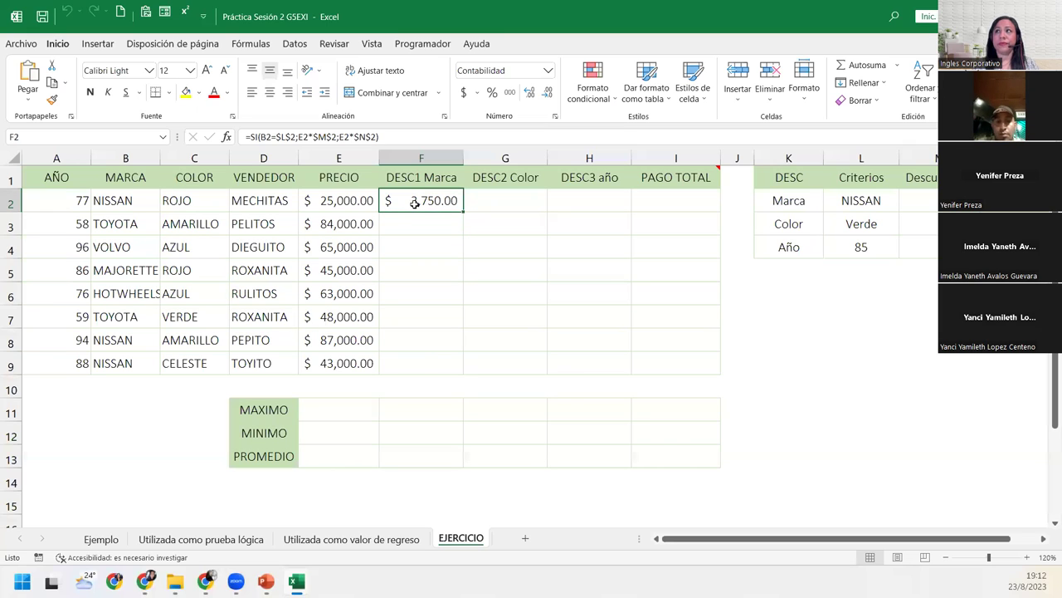
pyautogui.press('Delete')
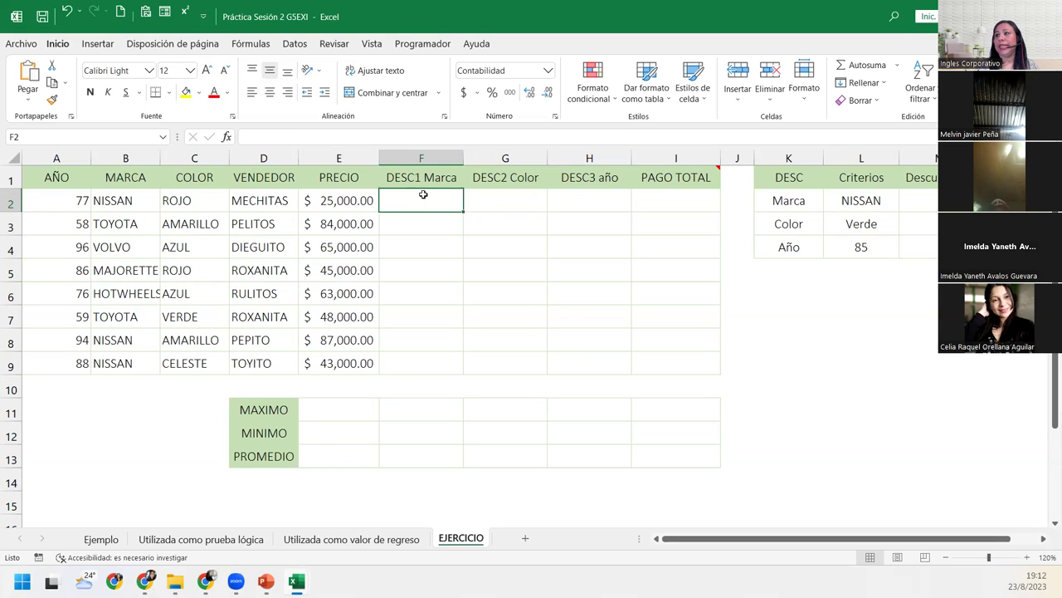
pyautogui.click(944, 559)
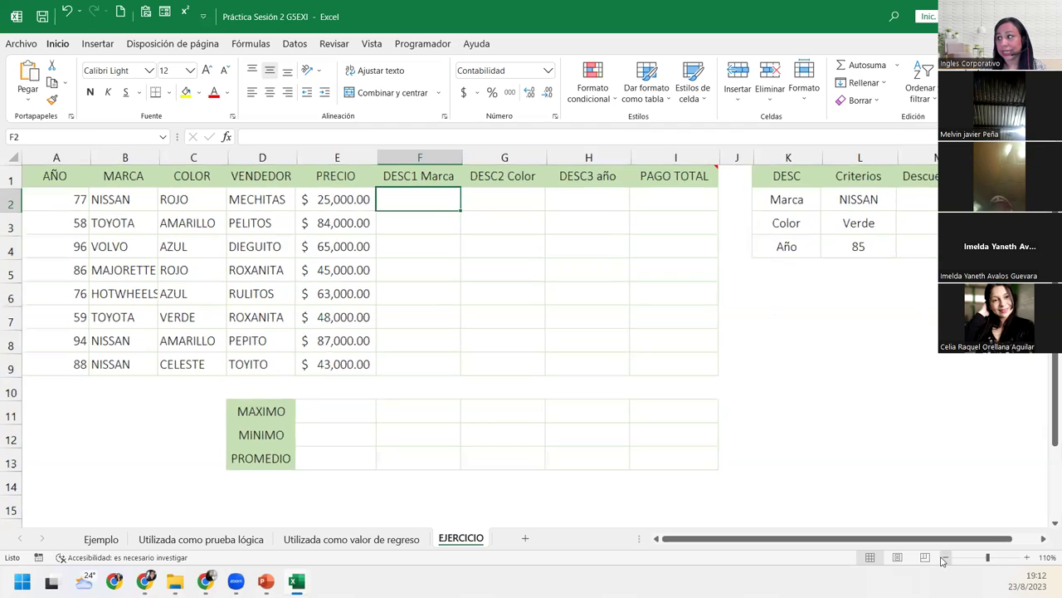
pyautogui.moveTo(734, 184); pyautogui.dragTo(921, 240)
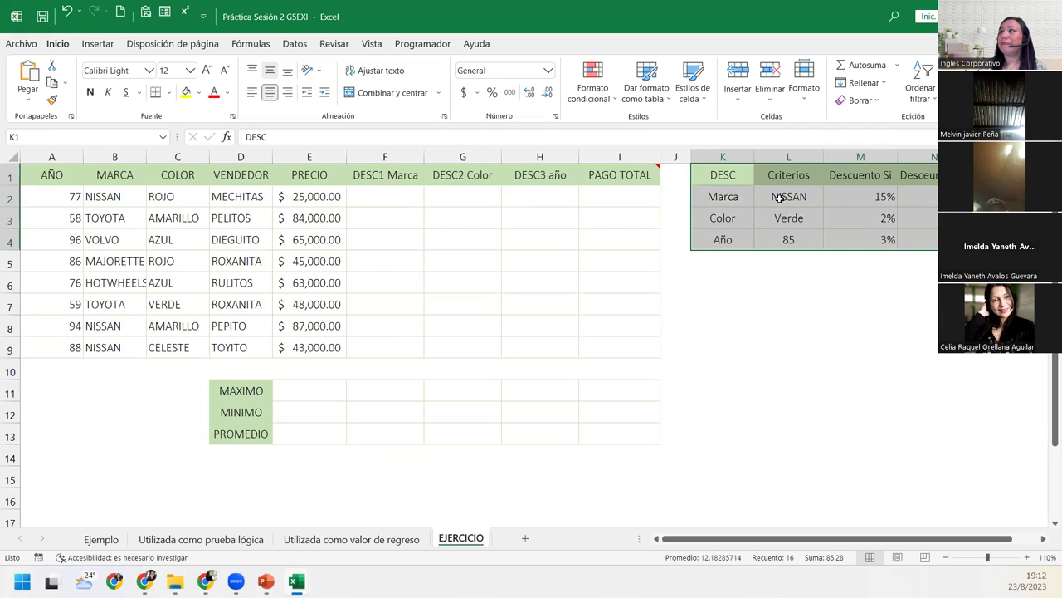
pyautogui.moveTo(778, 197); pyautogui.dragTo(782, 234)
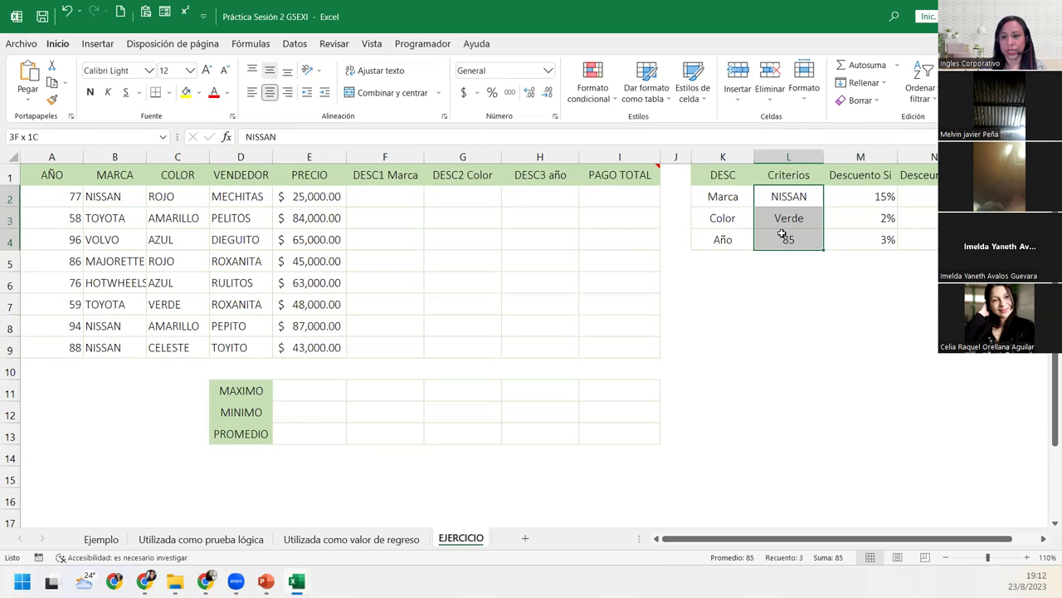
pyautogui.moveTo(741, 200); pyautogui.dragTo(934, 187)
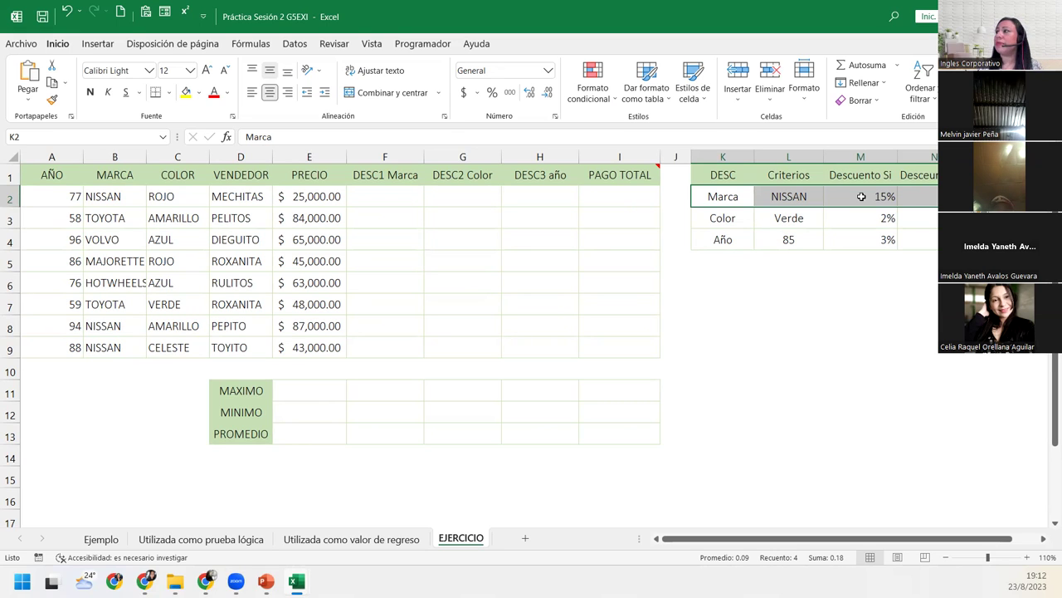
pyautogui.click(929, 196)
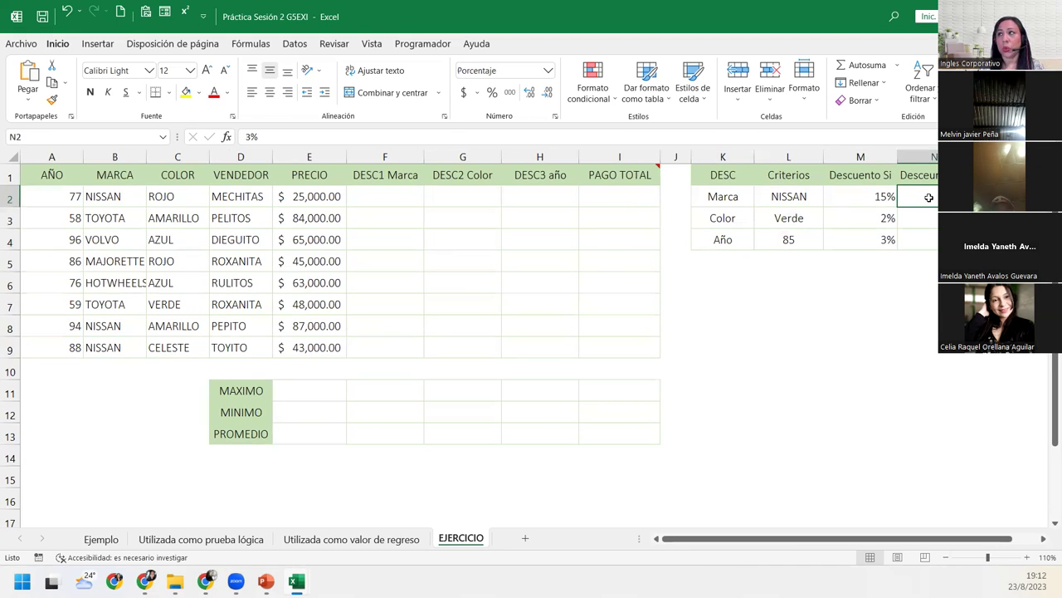
pyautogui.click(371, 195)
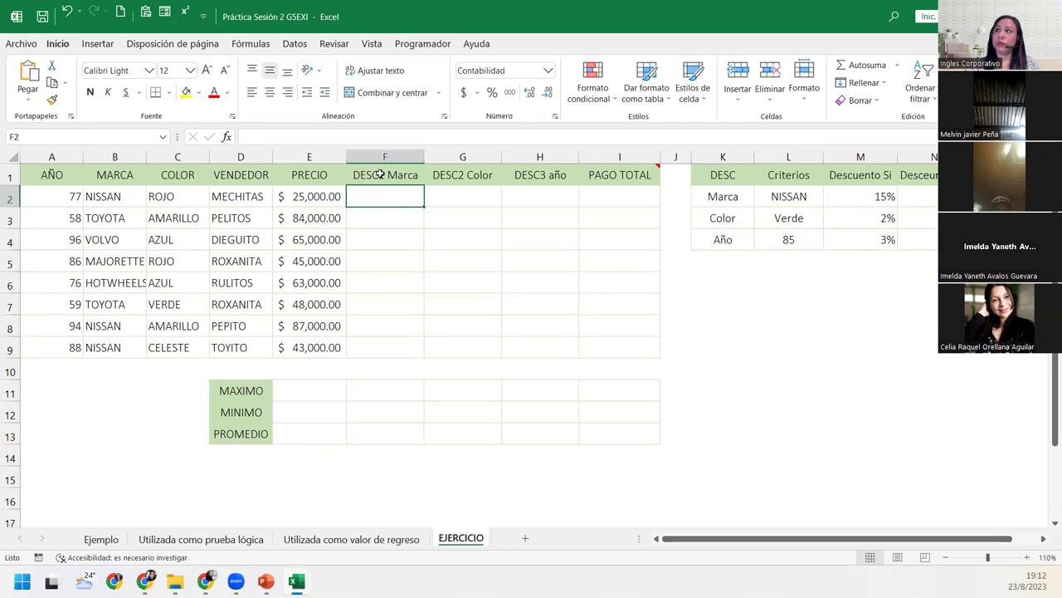
pyautogui.click(367, 172)
# Start F2's formula as =SI(B2=L2, comparing the car's brand with the NISSAN criterion.
pyautogui.click(379, 191)
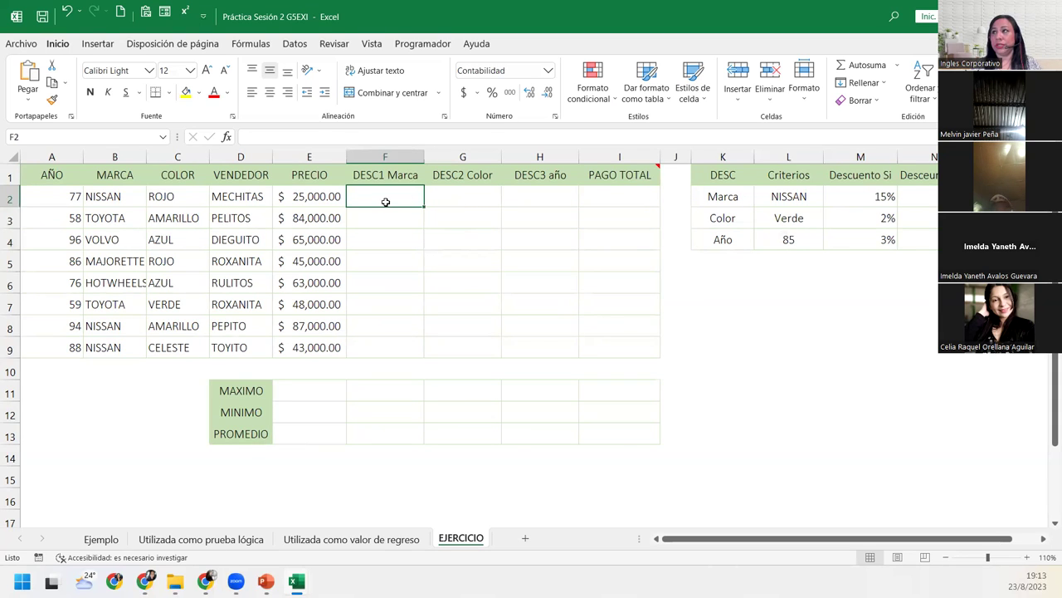
pyautogui.write('=SI(')
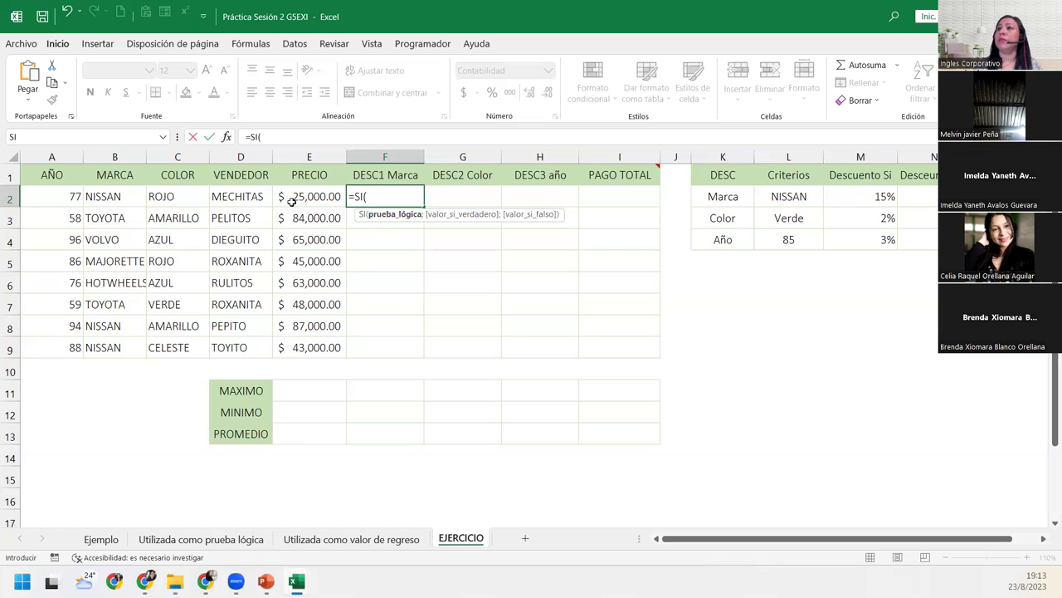
pyautogui.click(125, 192)
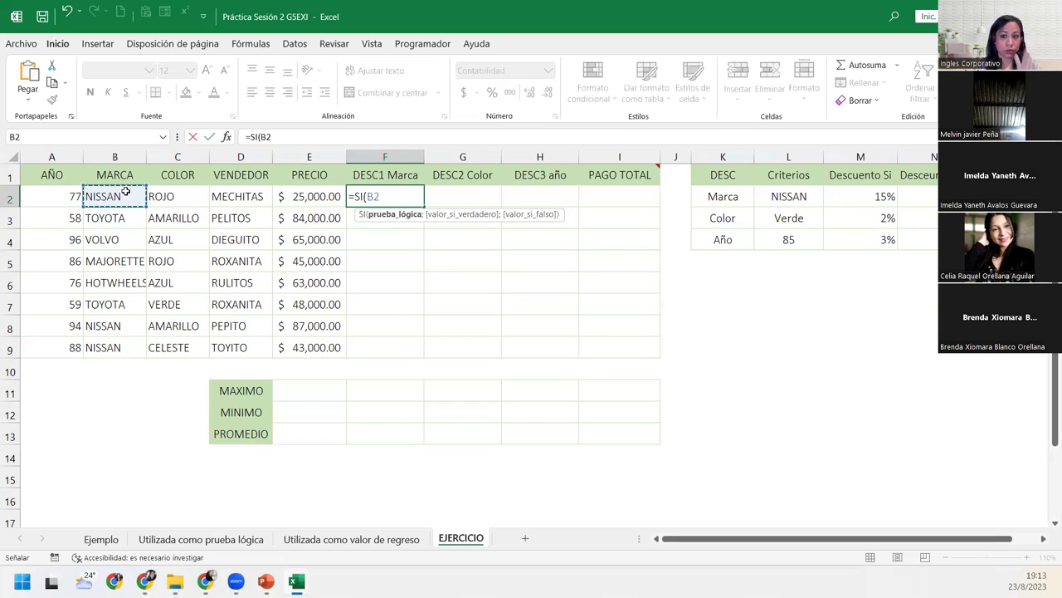
pyautogui.write('=')
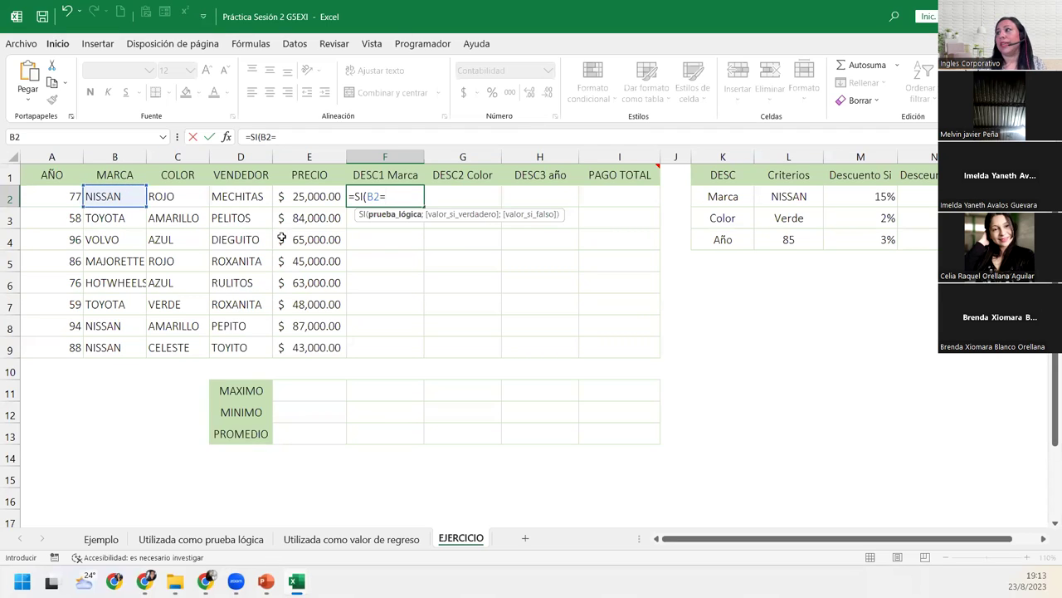
pyautogui.click(796, 196)
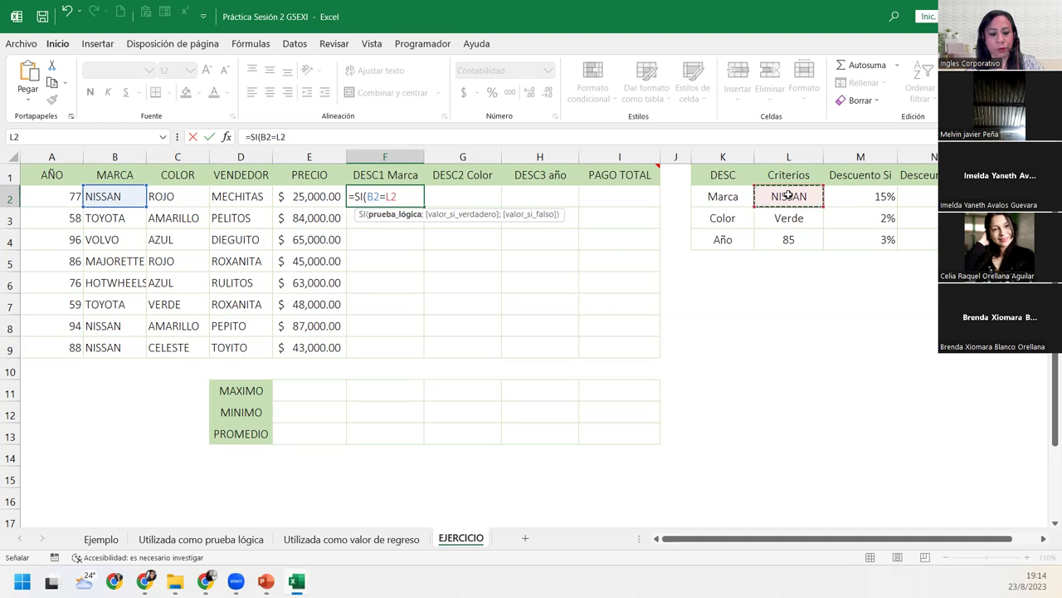
# Lock the criterion as $L$2 and add the true result E2*$M$2, the 15% NISSAN discount.
pyautogui.press('F4')
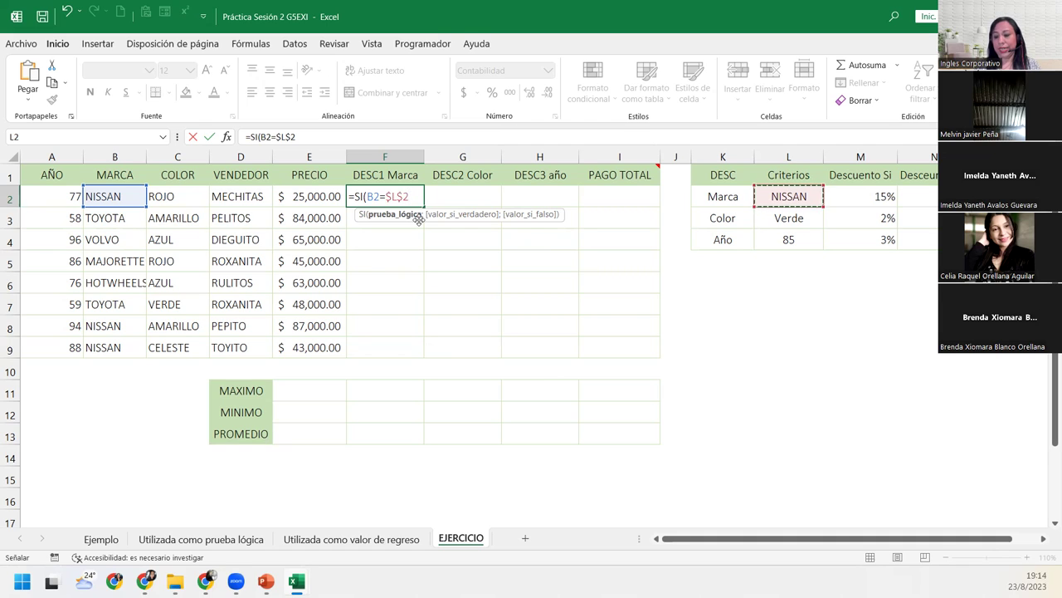
pyautogui.write(';')
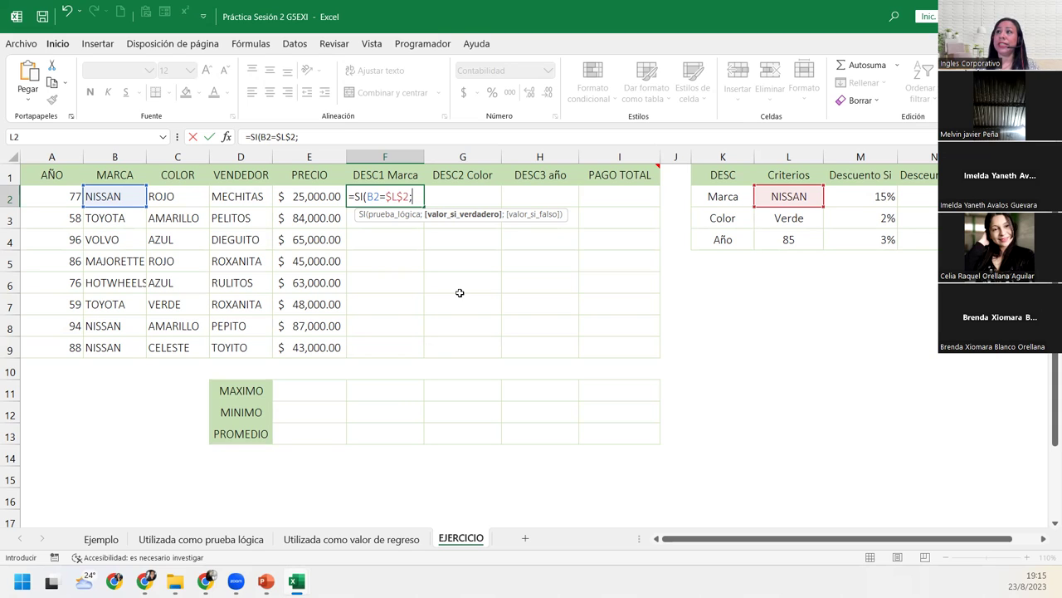
pyautogui.click(307, 200)
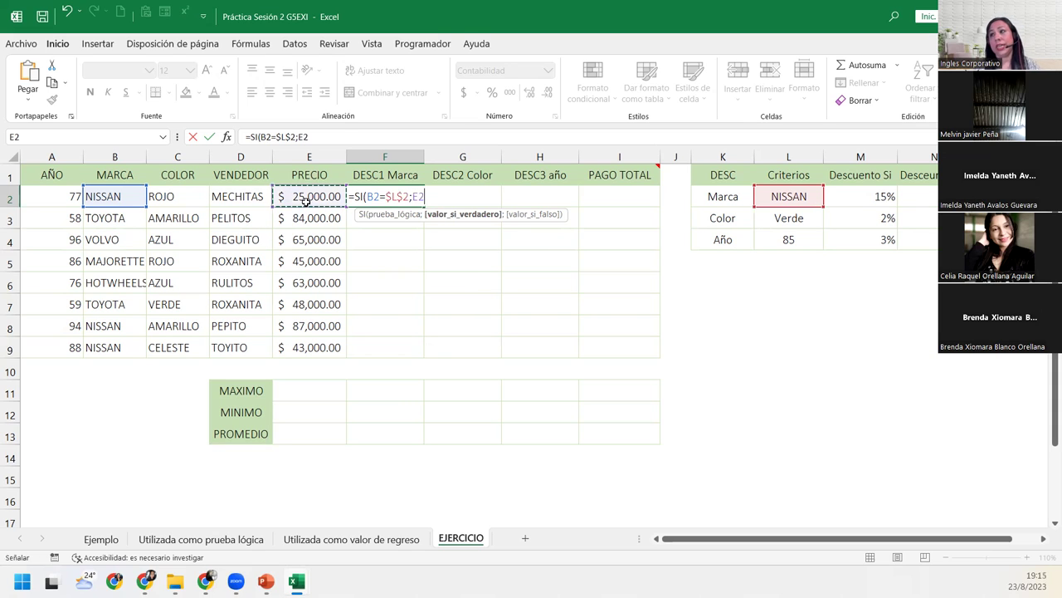
pyautogui.write('*')
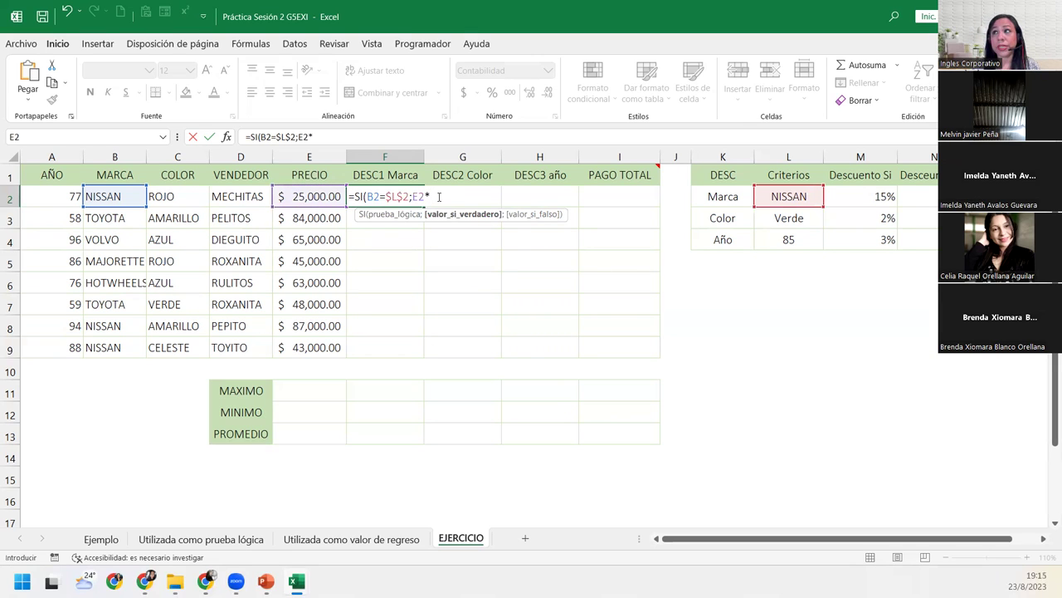
pyautogui.click(836, 191)
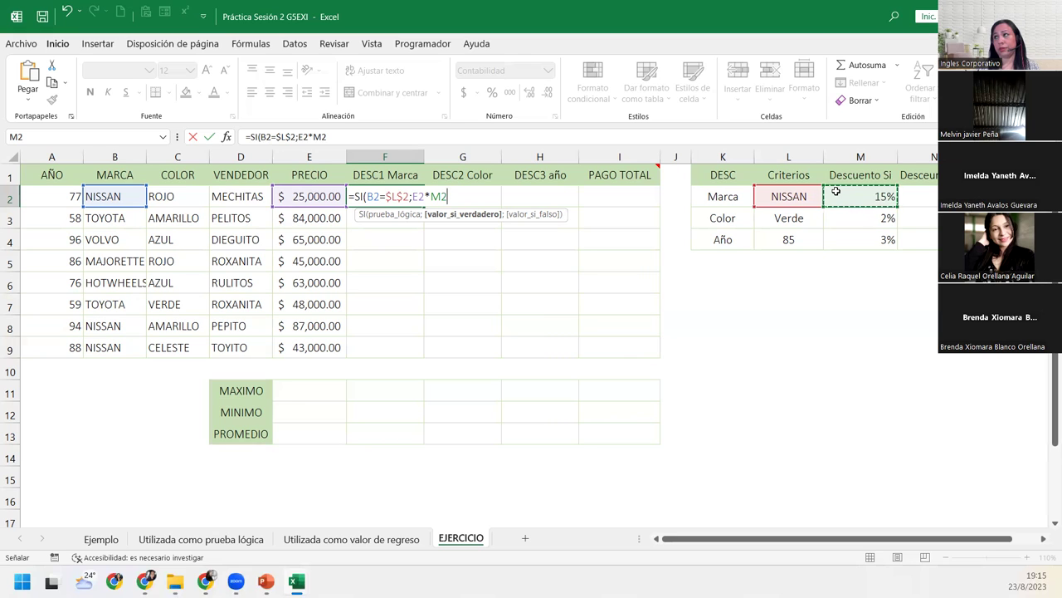
pyautogui.press('F4')
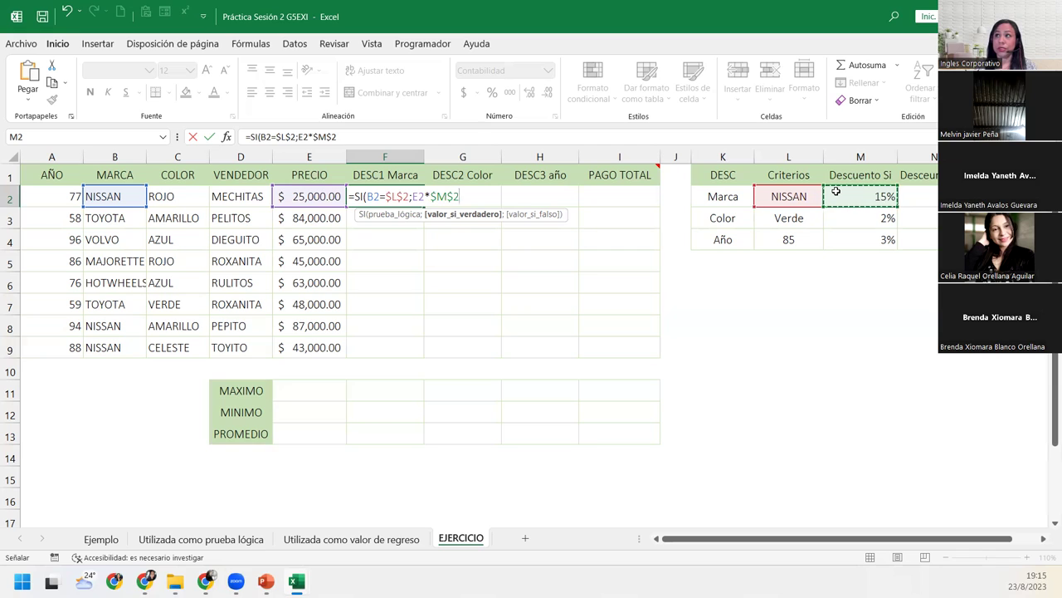
pyautogui.write(';')
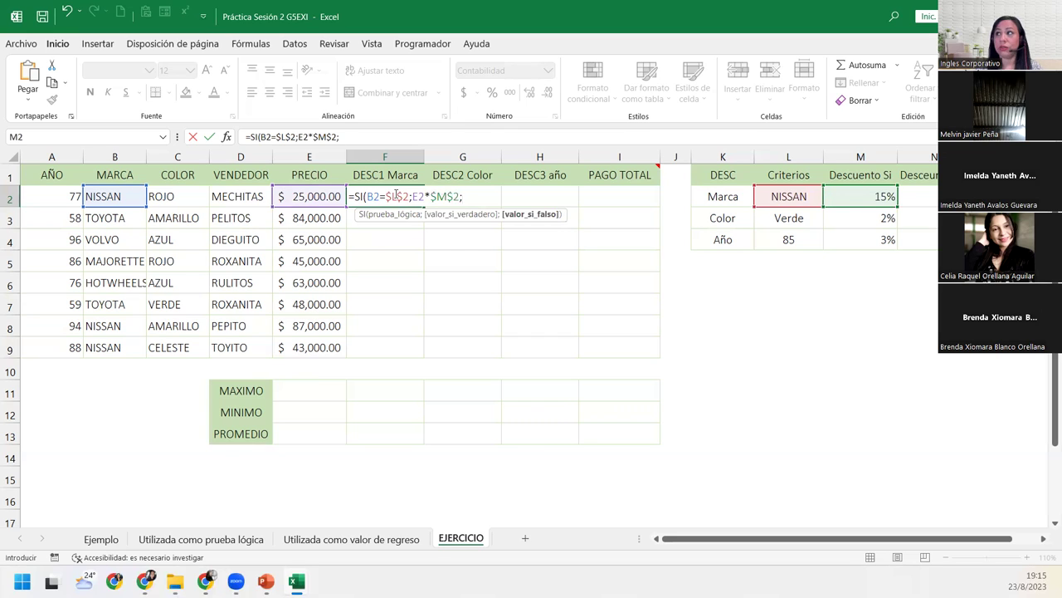
# Add the otherwise result E2*$N$2 and enter the formula, giving $3,750.00 in F2.
pyautogui.click(304, 194)
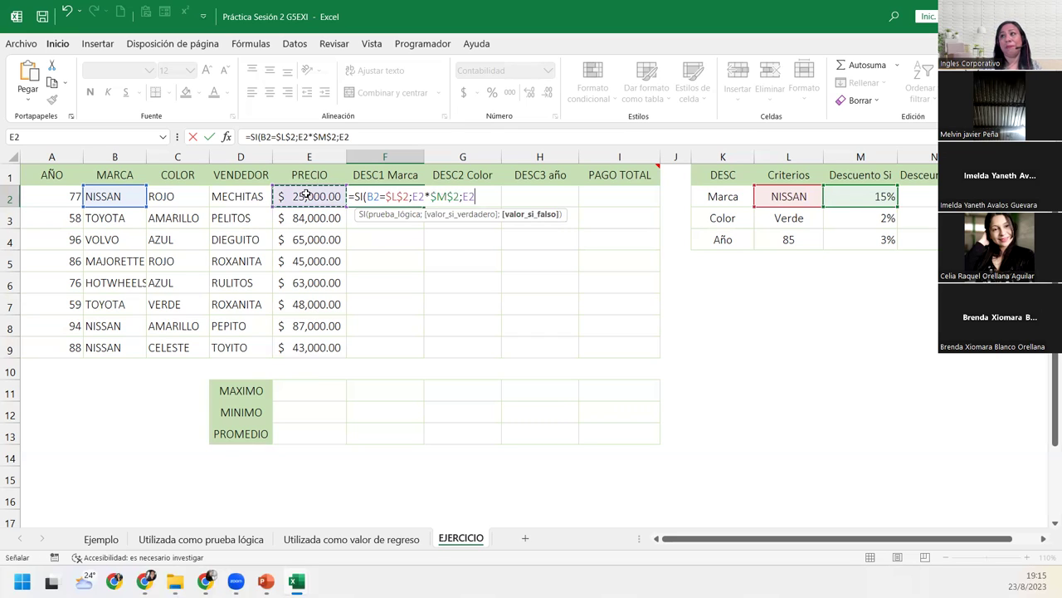
pyautogui.write('*')
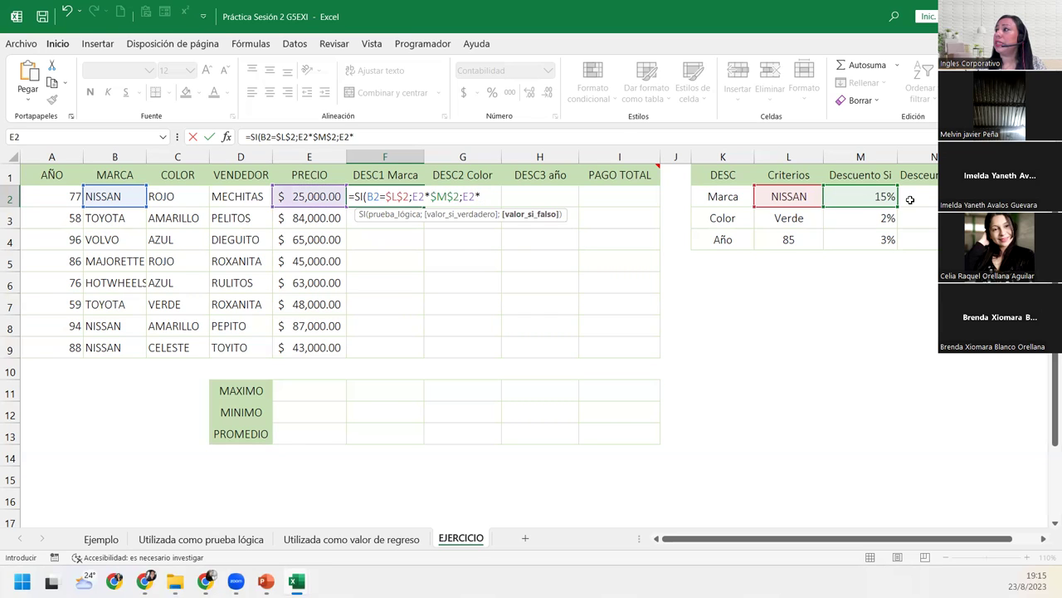
pyautogui.click(918, 196)
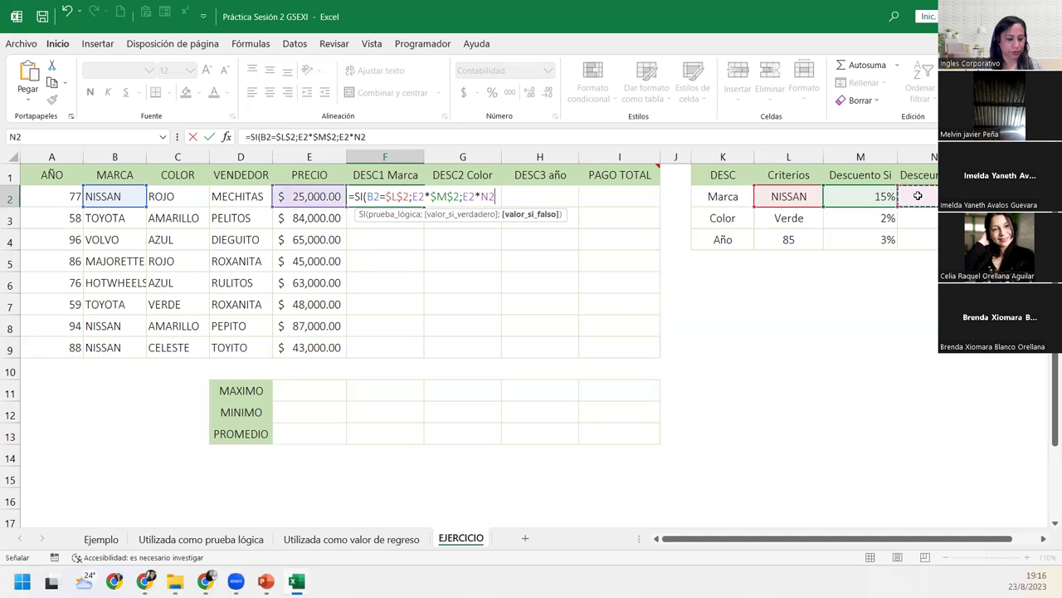
pyautogui.press('F4')
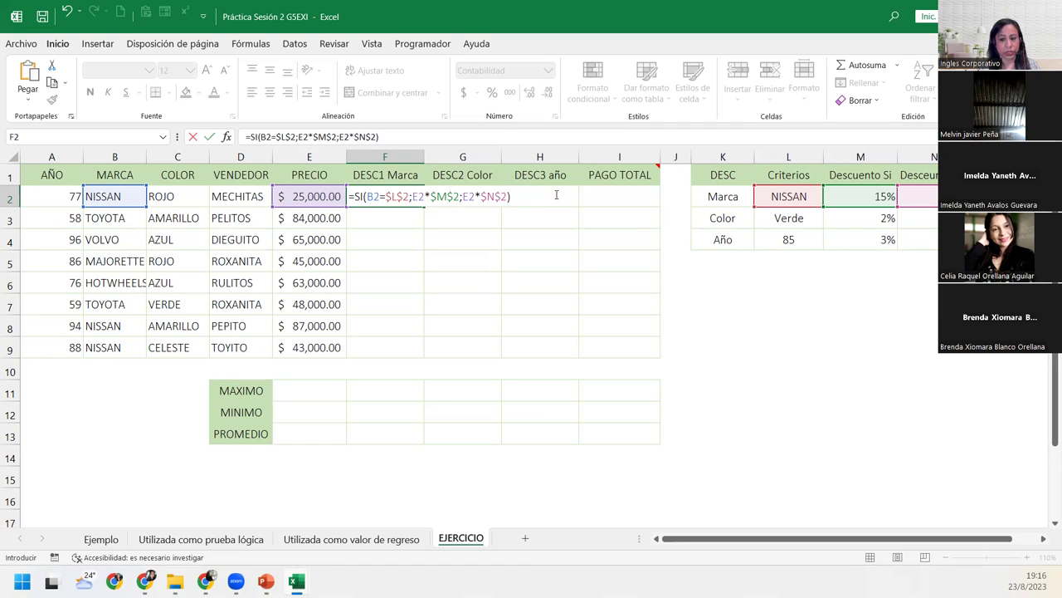
pyautogui.press('Return')
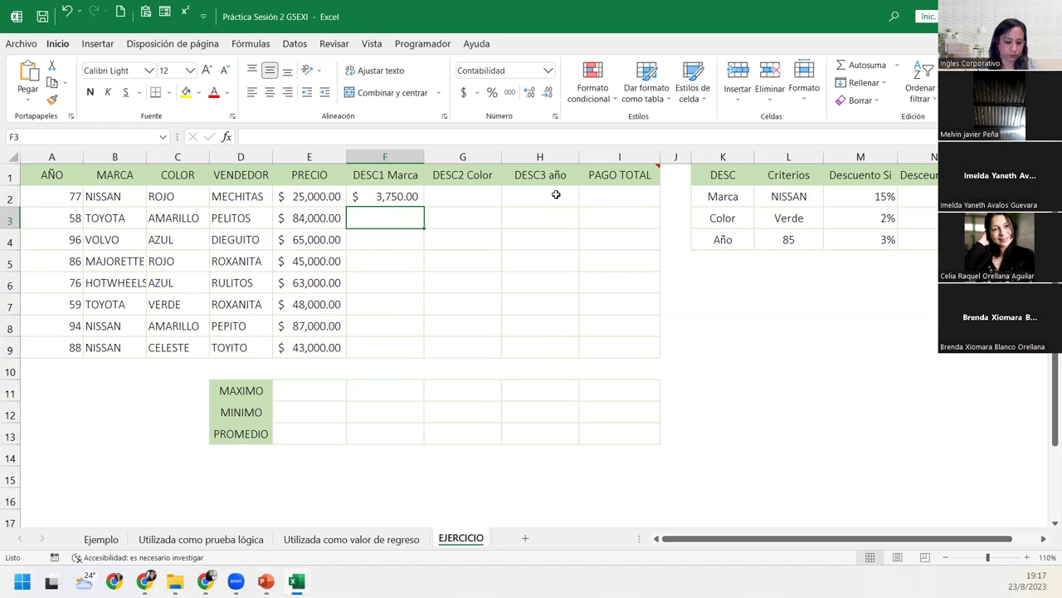
pyautogui.click(405, 194)
pyautogui.doubleClick(405, 194)
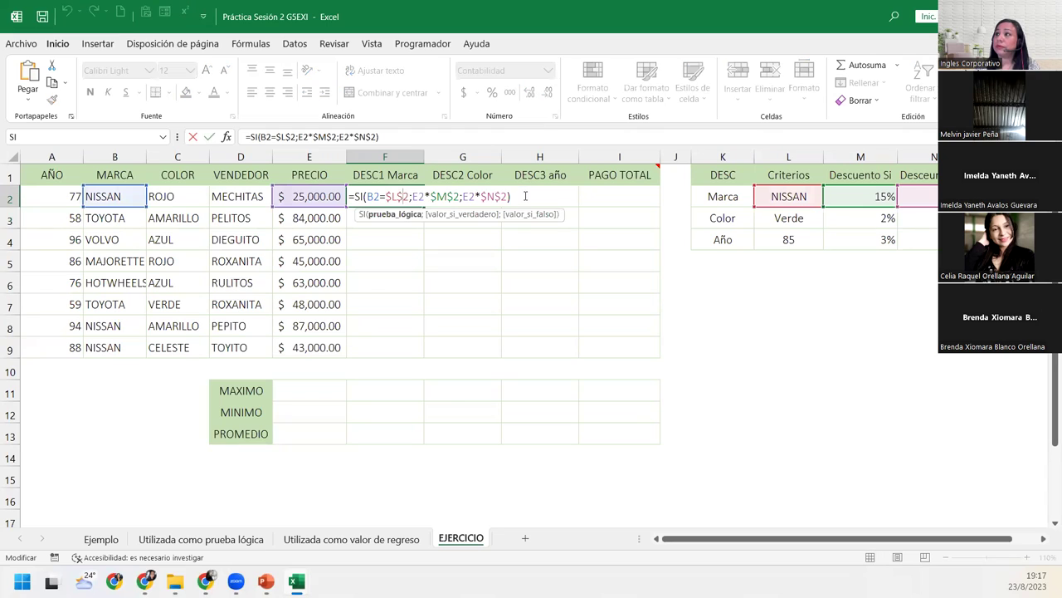
pyautogui.click(526, 196)
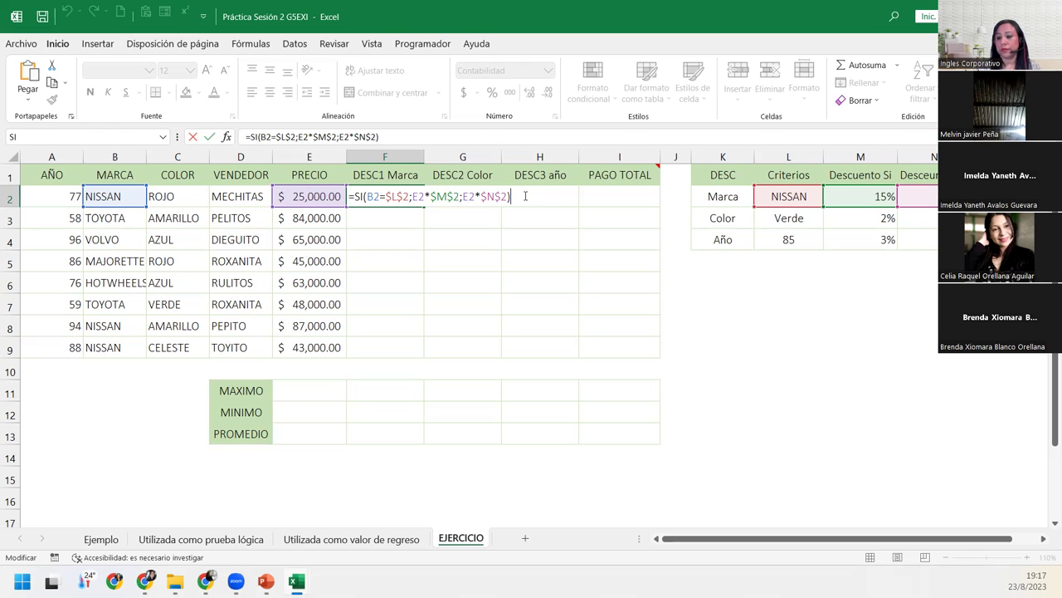
pyautogui.press('Return')
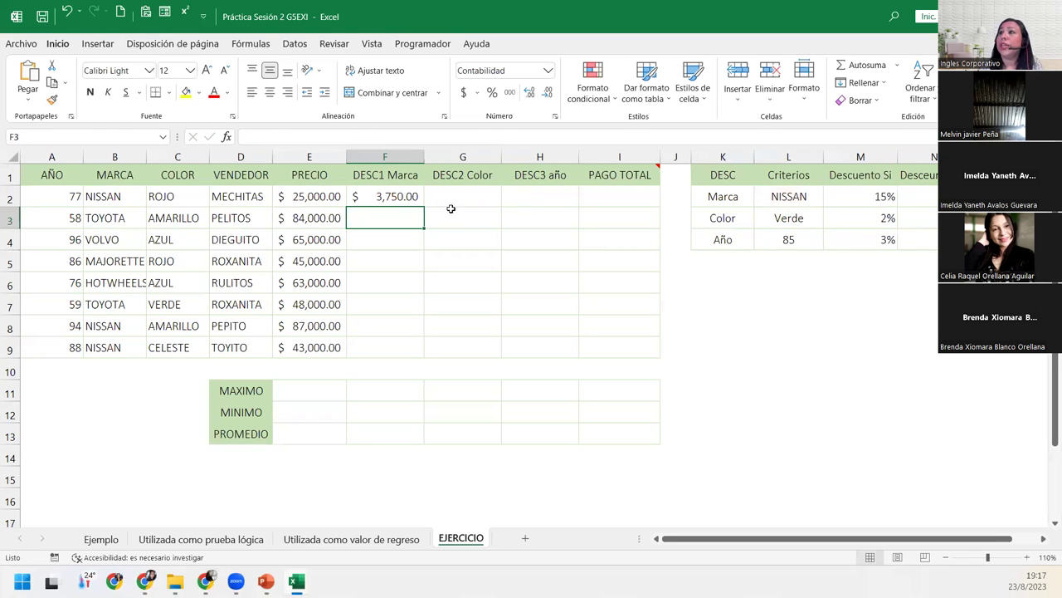
# Fill F2's discount formula down to F9 and check the copied results in F5–F9.
pyautogui.click(407, 196)
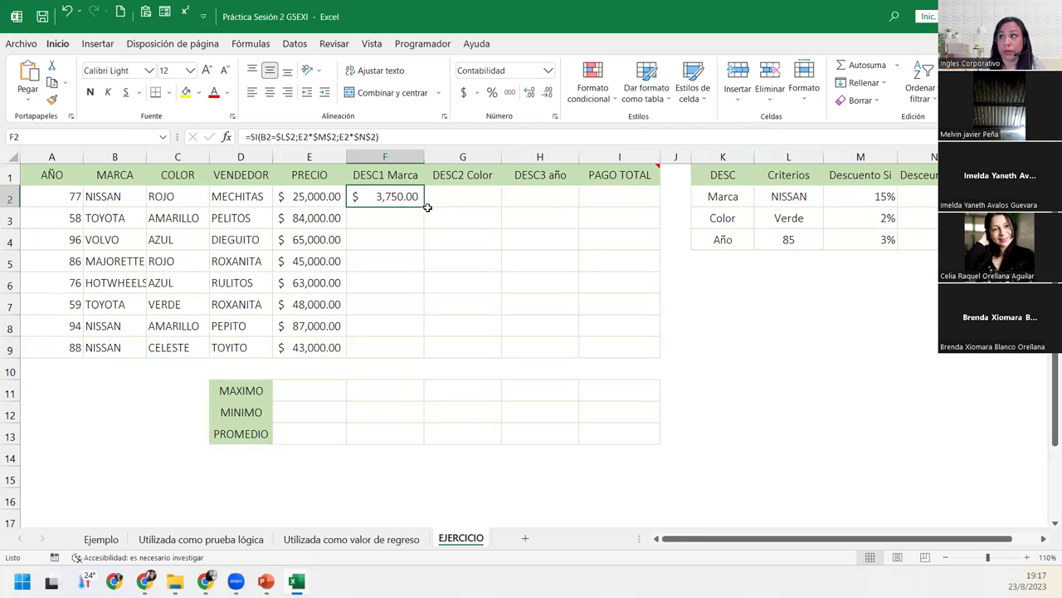
pyautogui.doubleClick(424, 207)
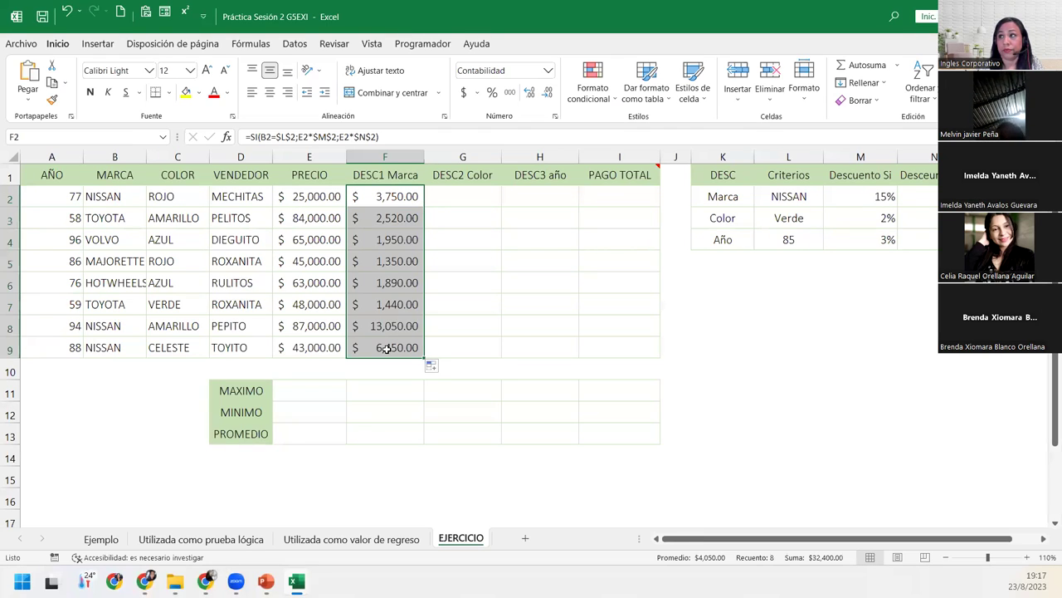
pyautogui.click(380, 264)
pyautogui.click(381, 282)
pyautogui.click(388, 307)
pyautogui.click(387, 330)
pyautogui.click(388, 347)
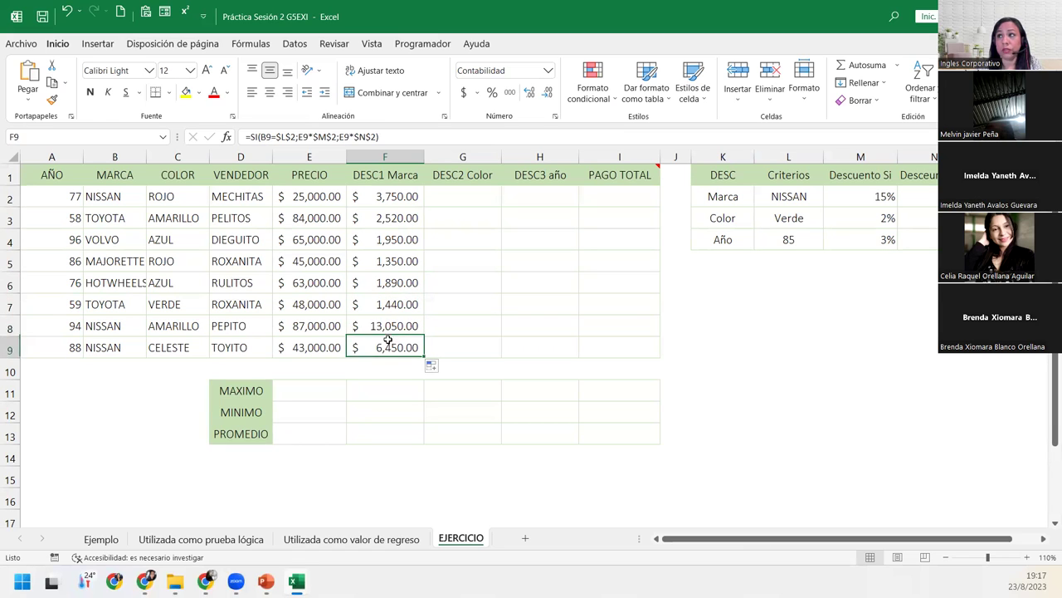
pyautogui.click(454, 198)
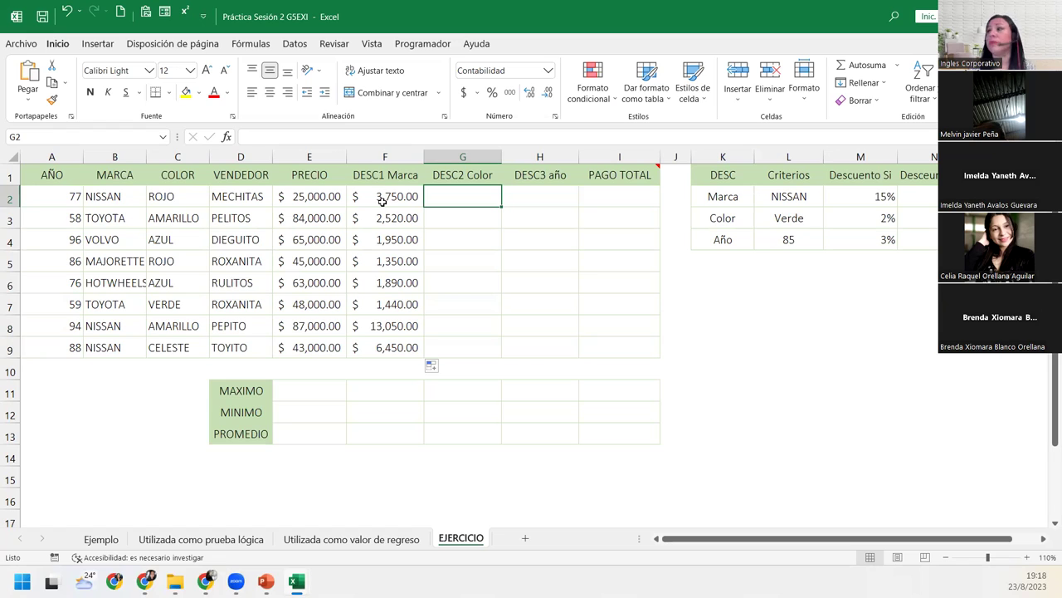
pyautogui.click(492, 172)
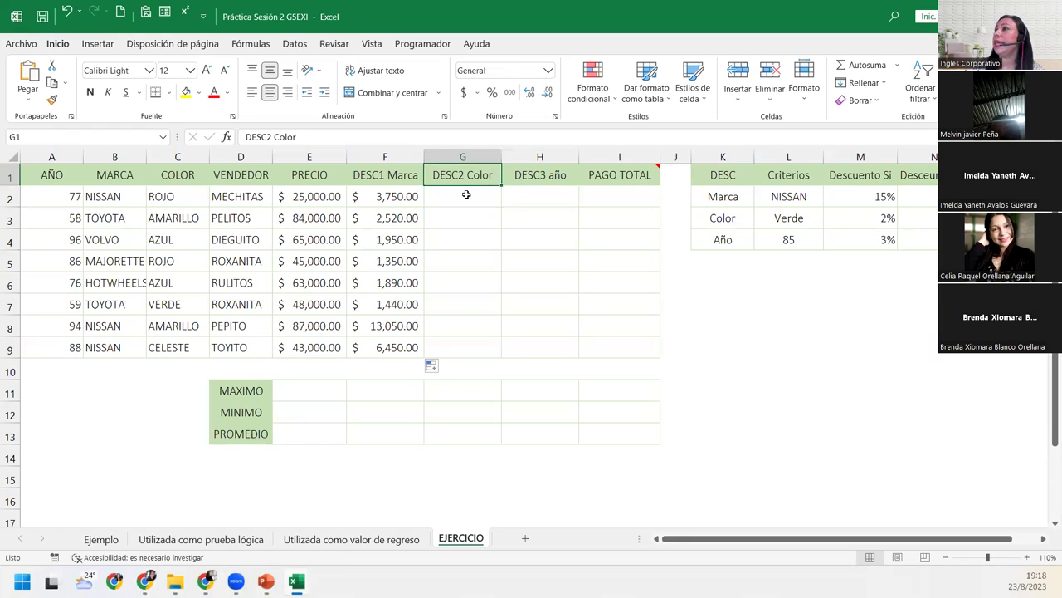
pyautogui.click(467, 195)
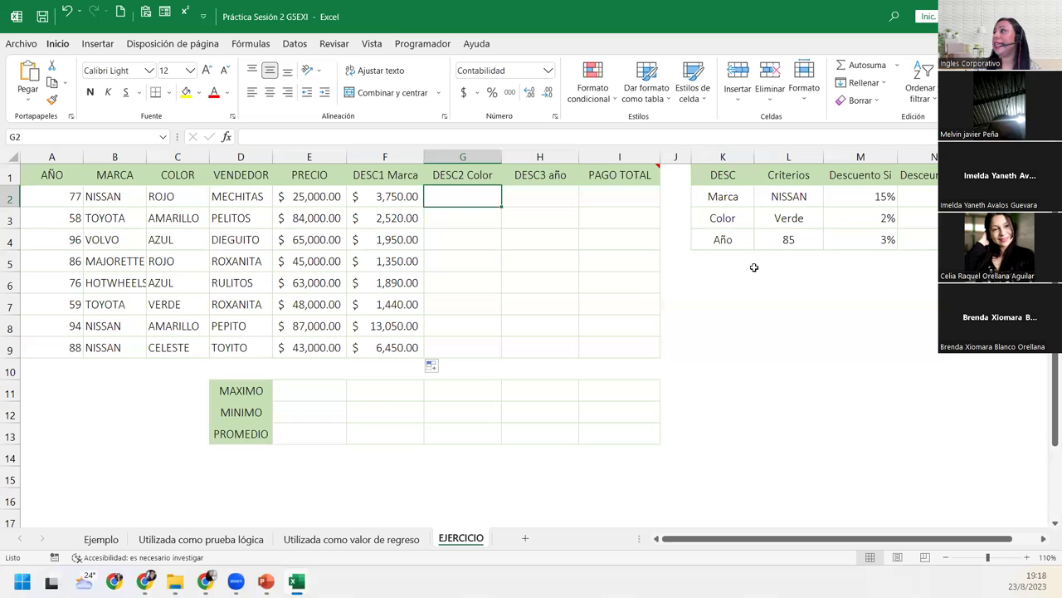
pyautogui.click(796, 214)
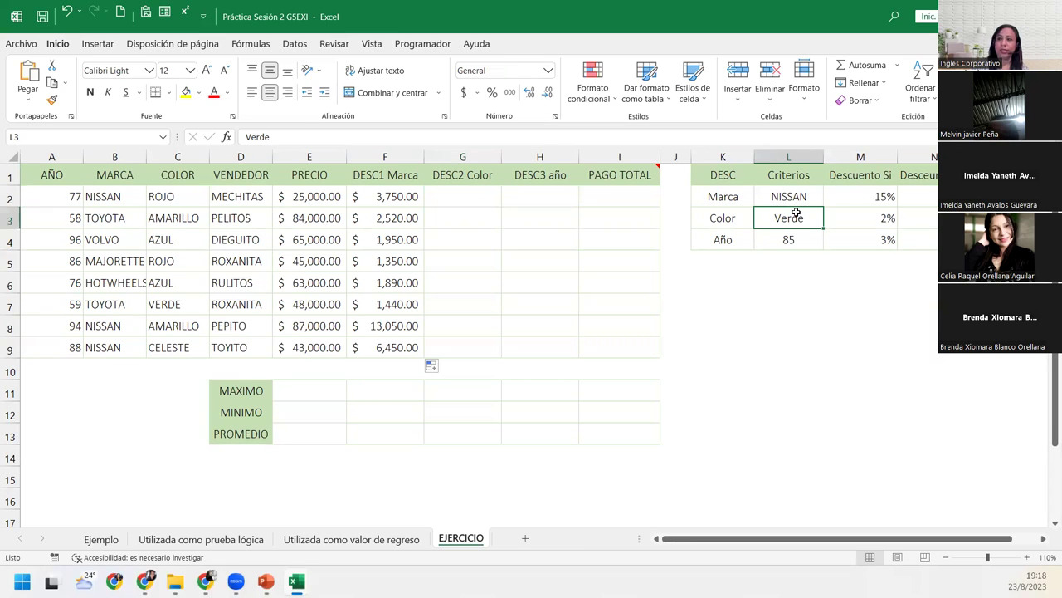
pyautogui.click(873, 216)
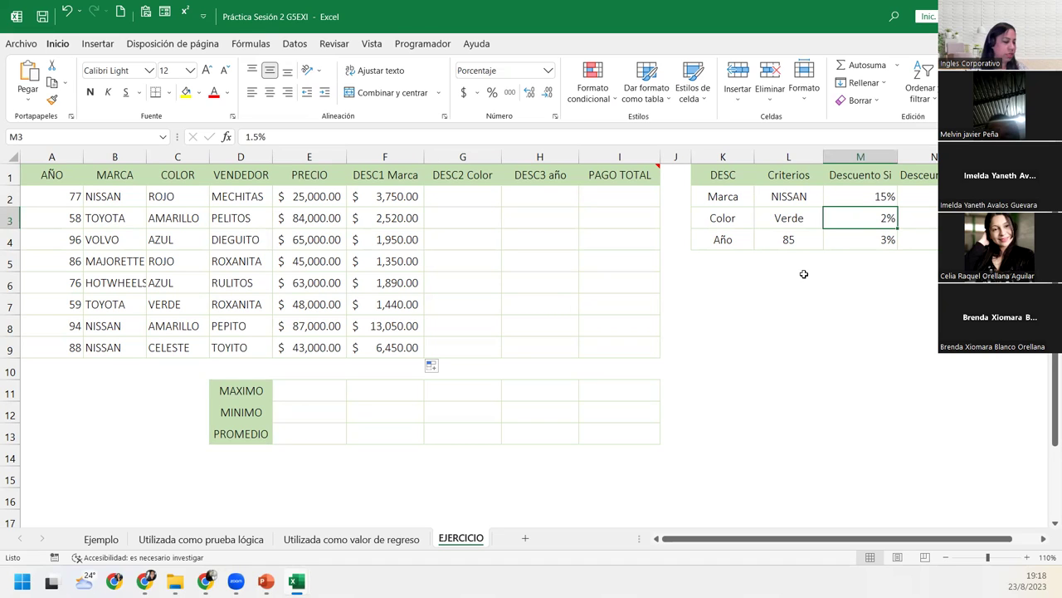
pyautogui.click(922, 218)
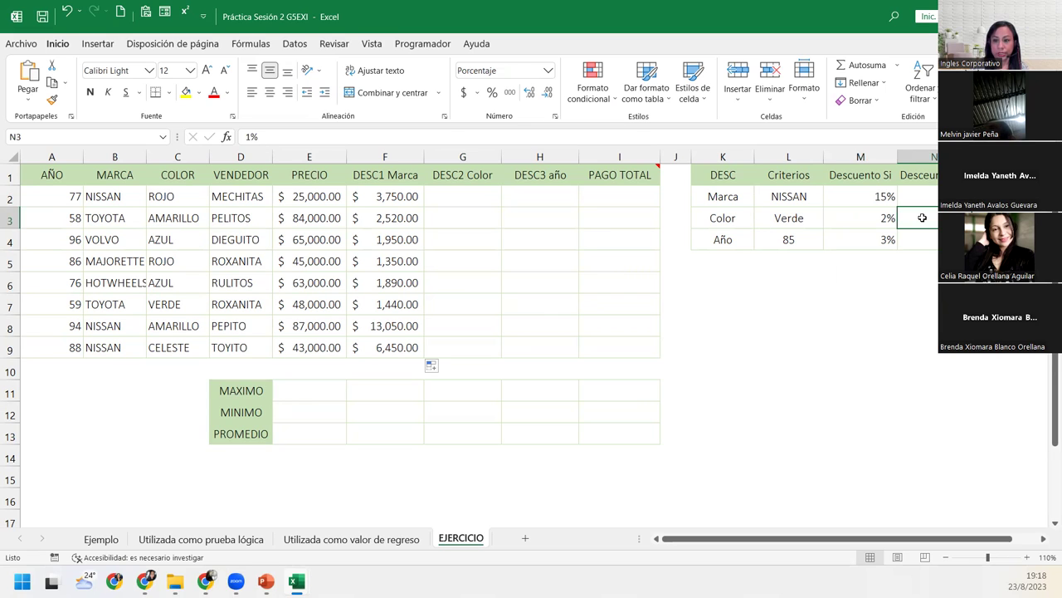
pyautogui.click(487, 197)
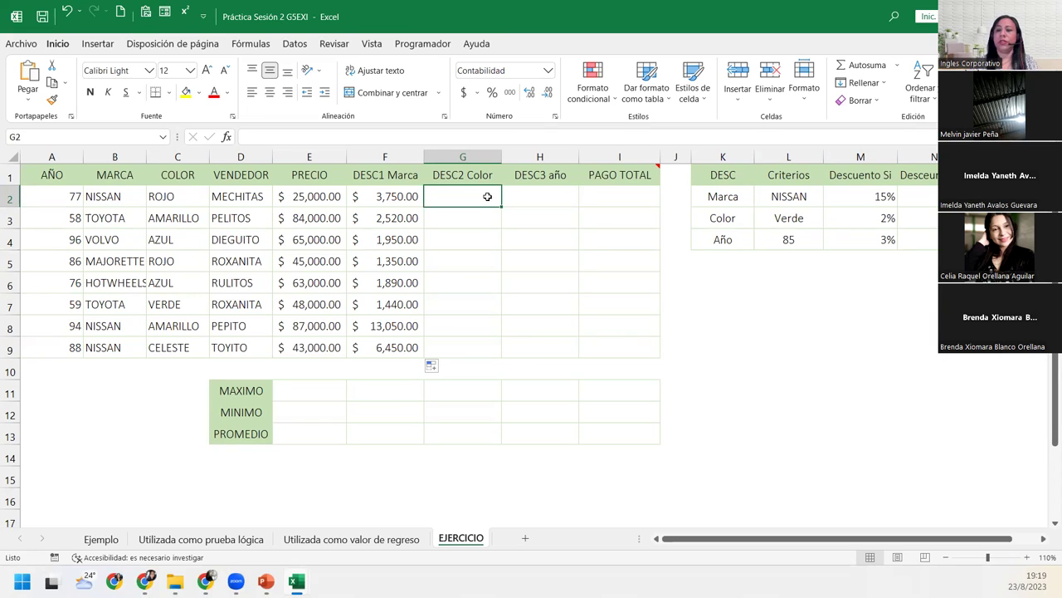
# Begin G2 with =SI(C2=$L$3; to test the car's colour against the Verde criterion.
pyautogui.write('=SI(')
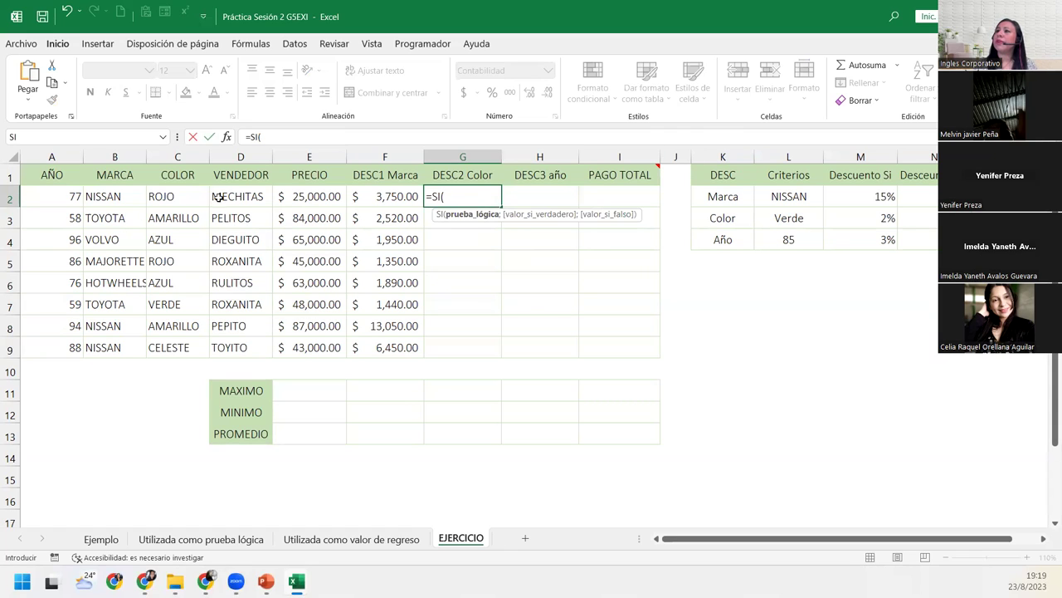
pyautogui.click(186, 197)
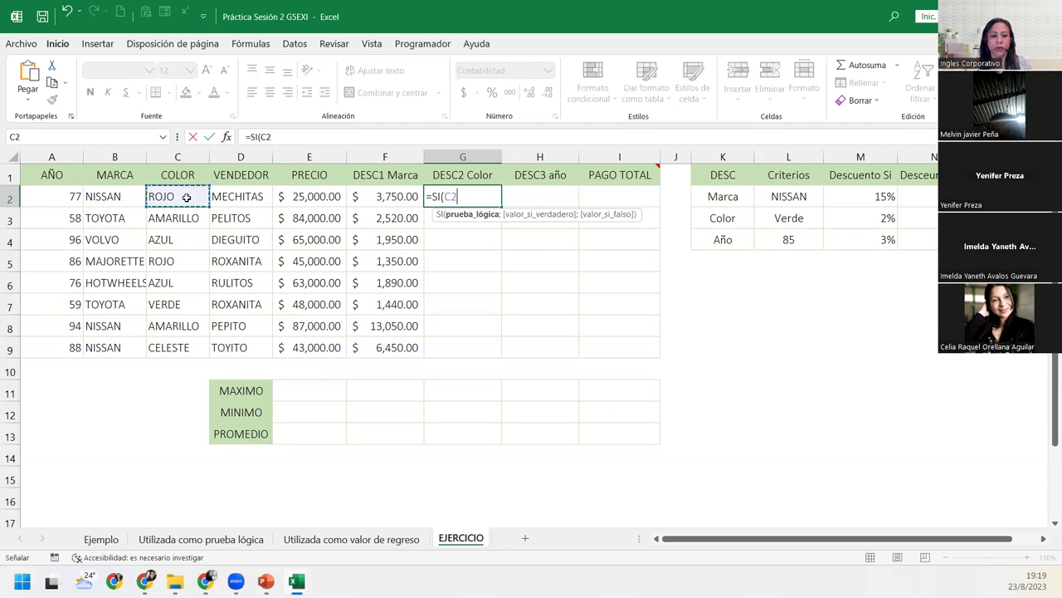
pyautogui.write('=')
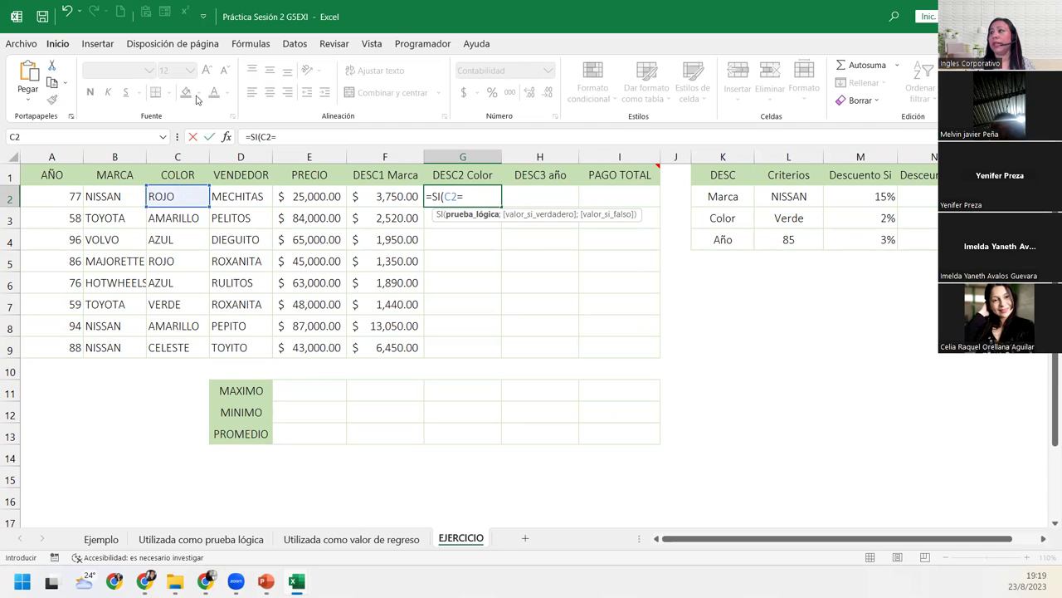
pyautogui.click(790, 216)
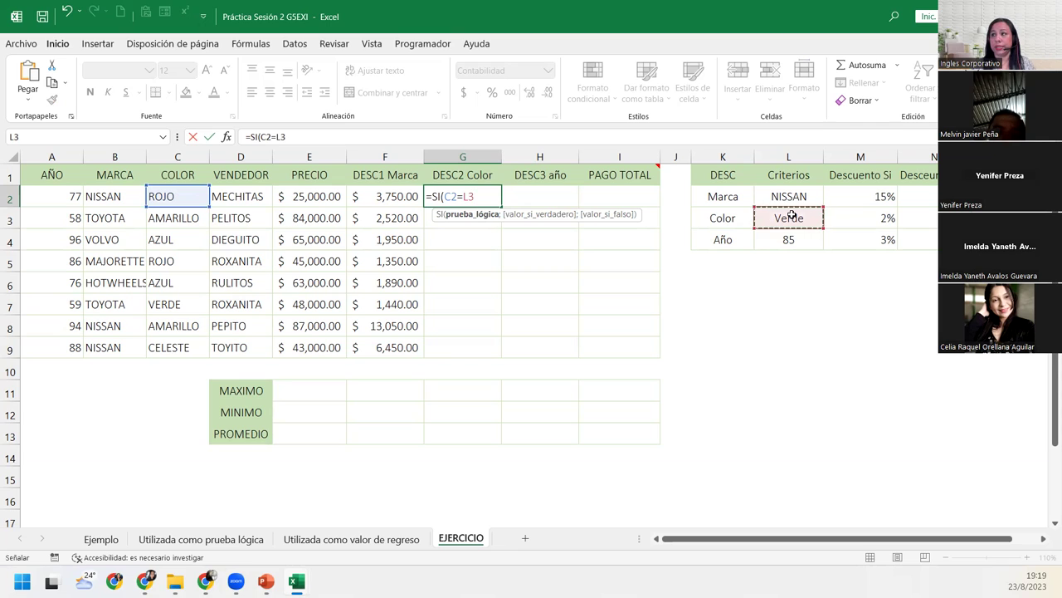
pyautogui.press('F4')
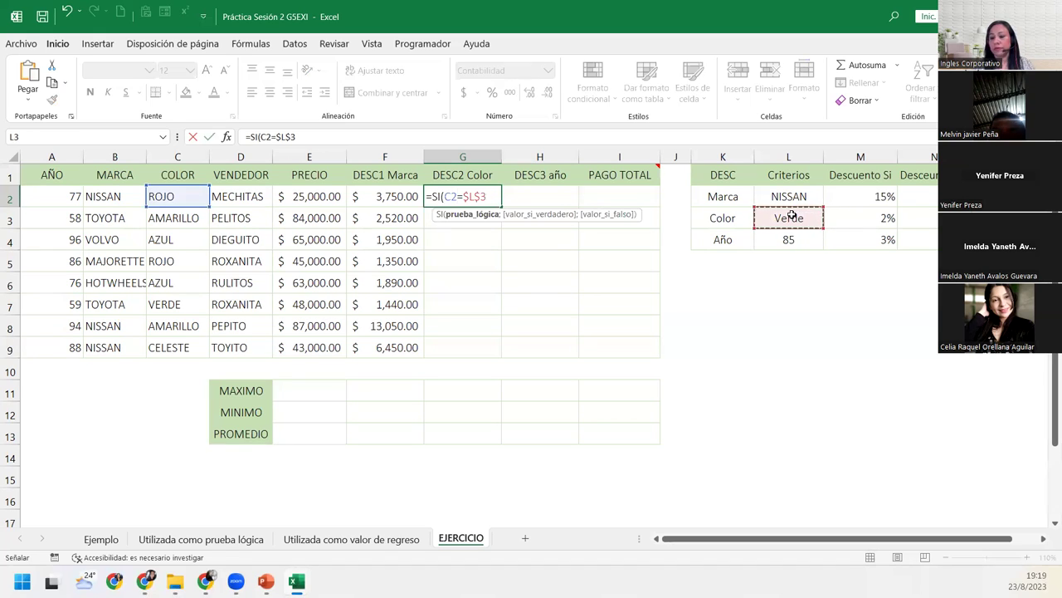
pyautogui.write(';')
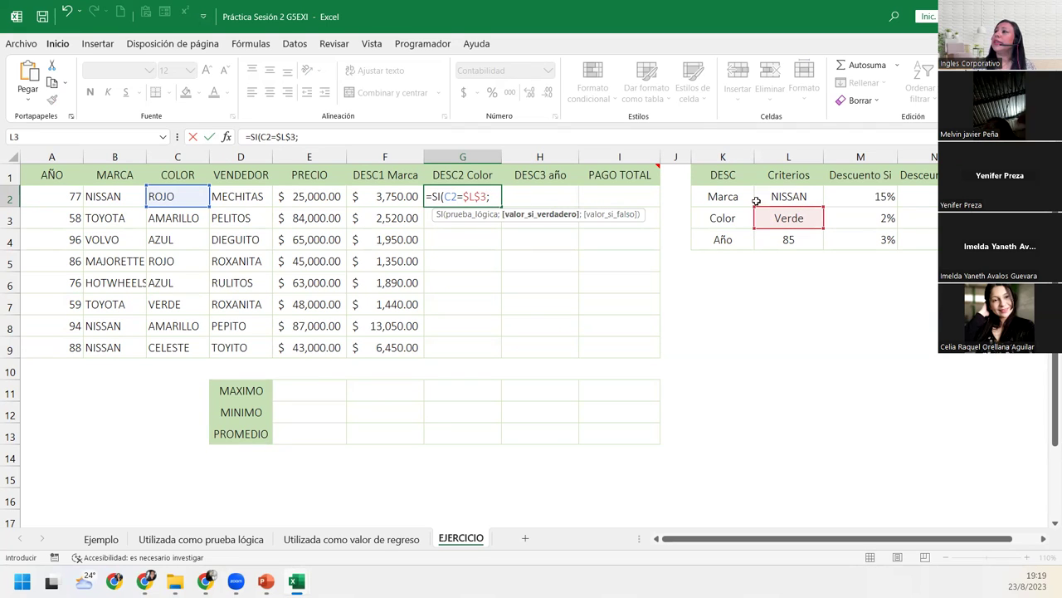
# Add G2's true result E2*$M$3, applying the fixed 2% colour discount.
pyautogui.click(309, 193)
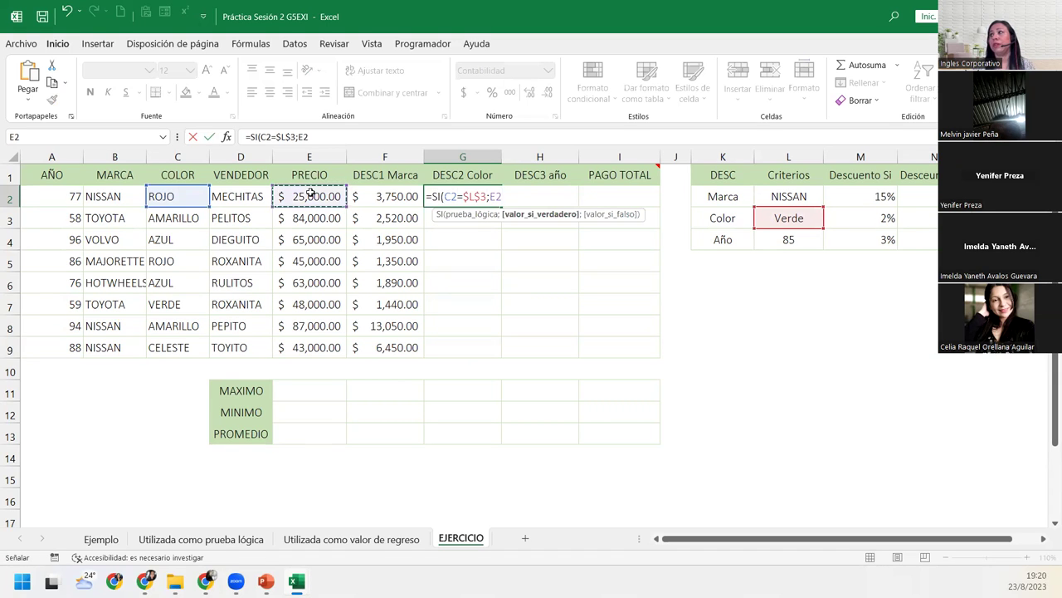
pyautogui.write('*')
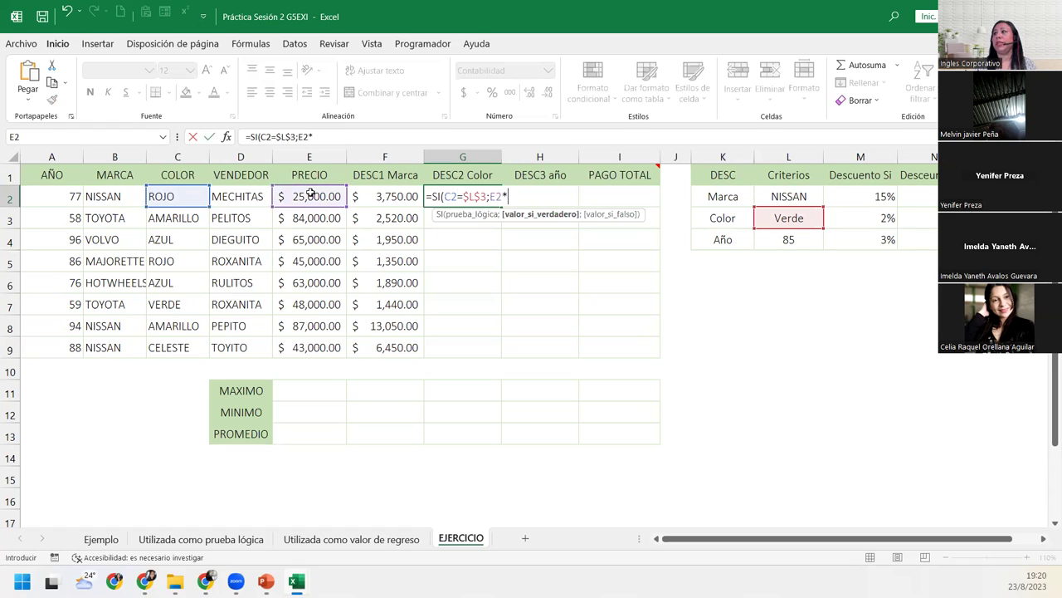
pyautogui.click(872, 219)
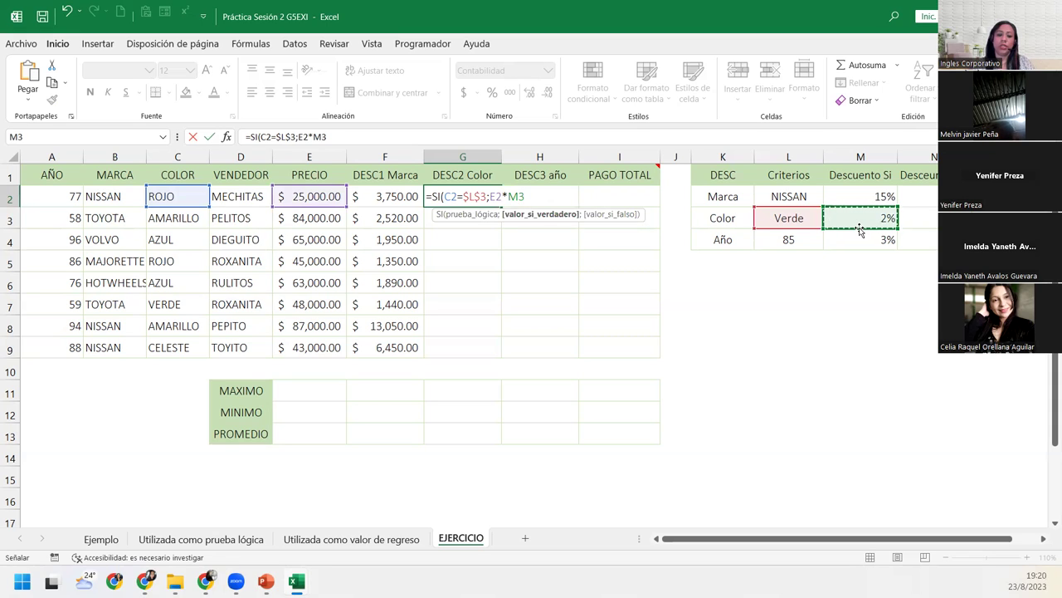
pyautogui.press('F4')
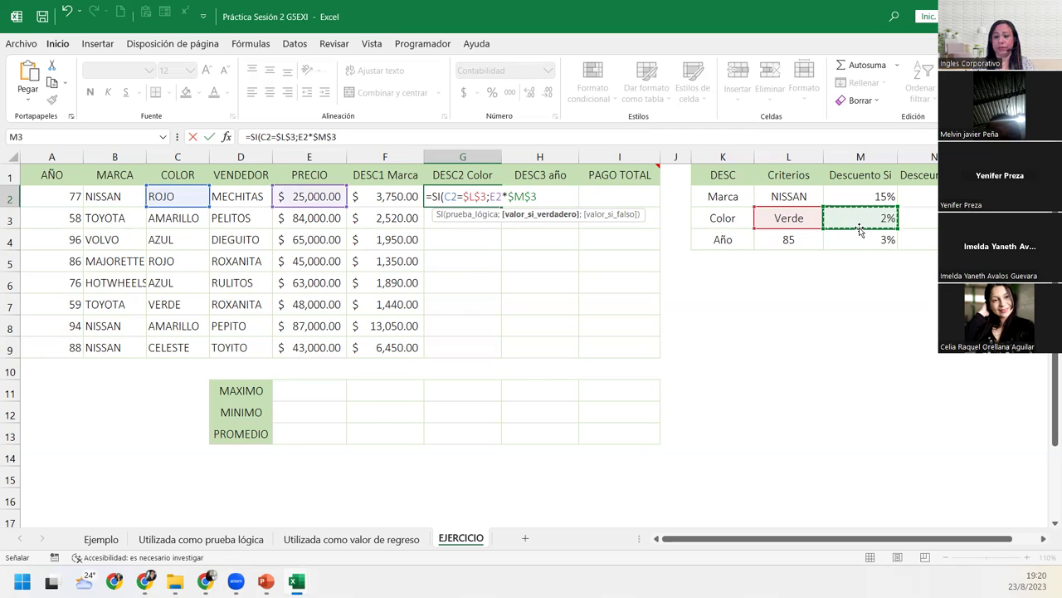
pyautogui.write(';')
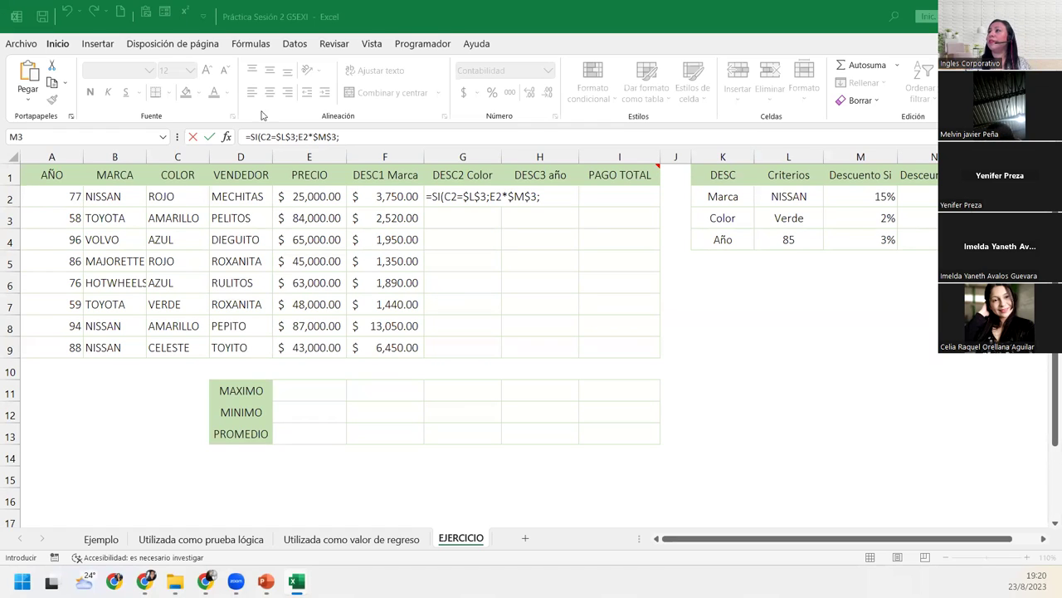
# Add the fallback E2*$N$3, close and enter the formula, giving $250.00 in G2.
pyautogui.click(551, 198)
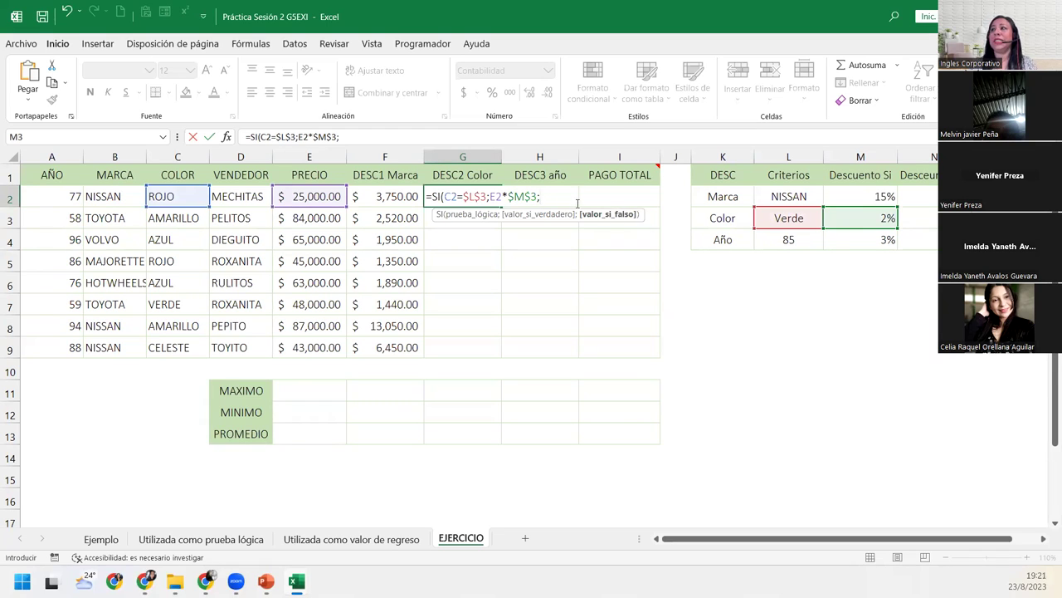
pyautogui.click(313, 197)
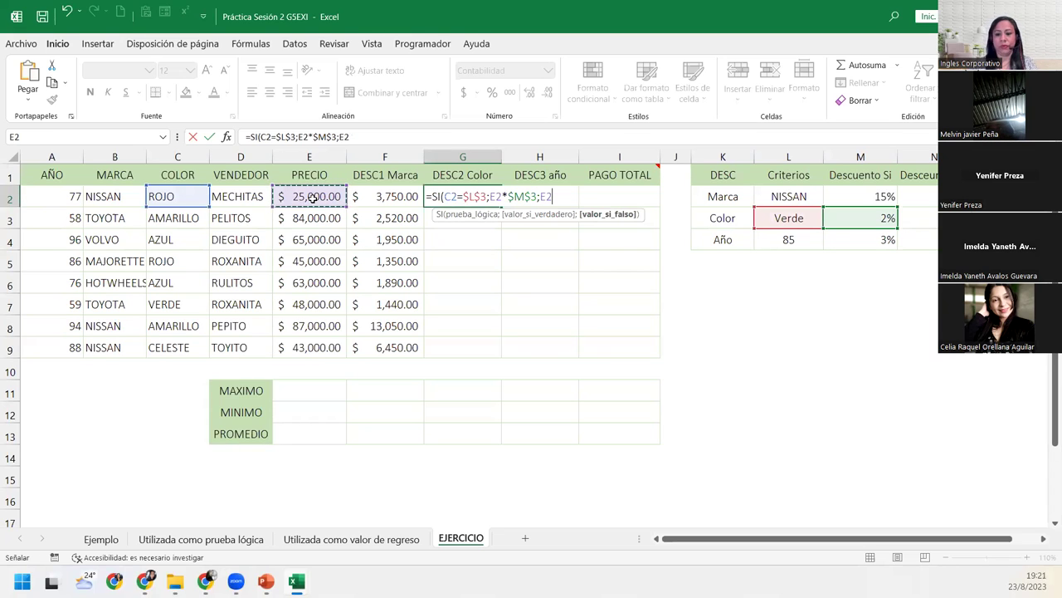
pyautogui.write('*')
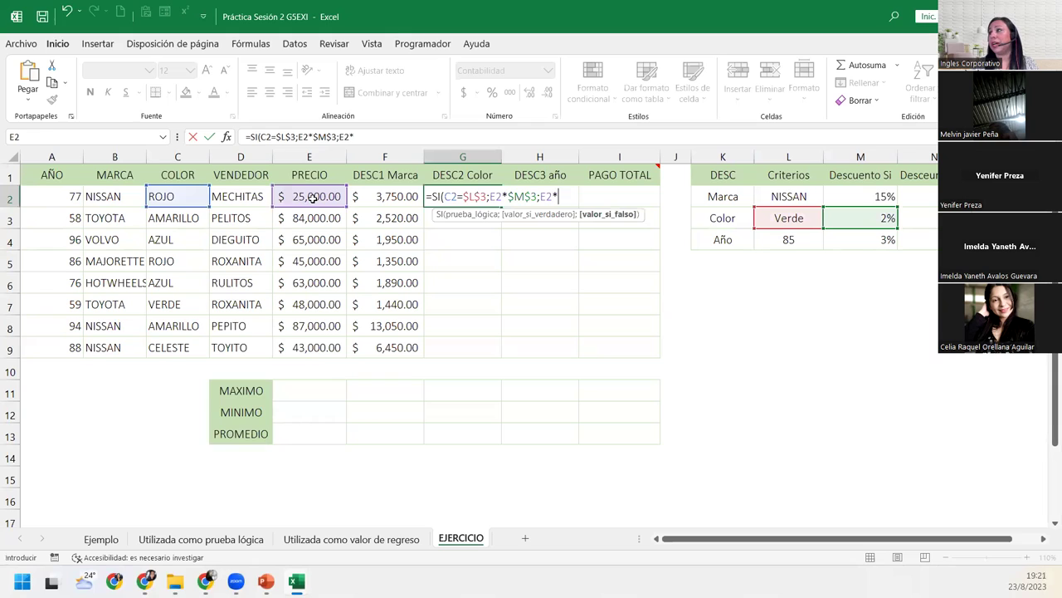
pyautogui.click(931, 216)
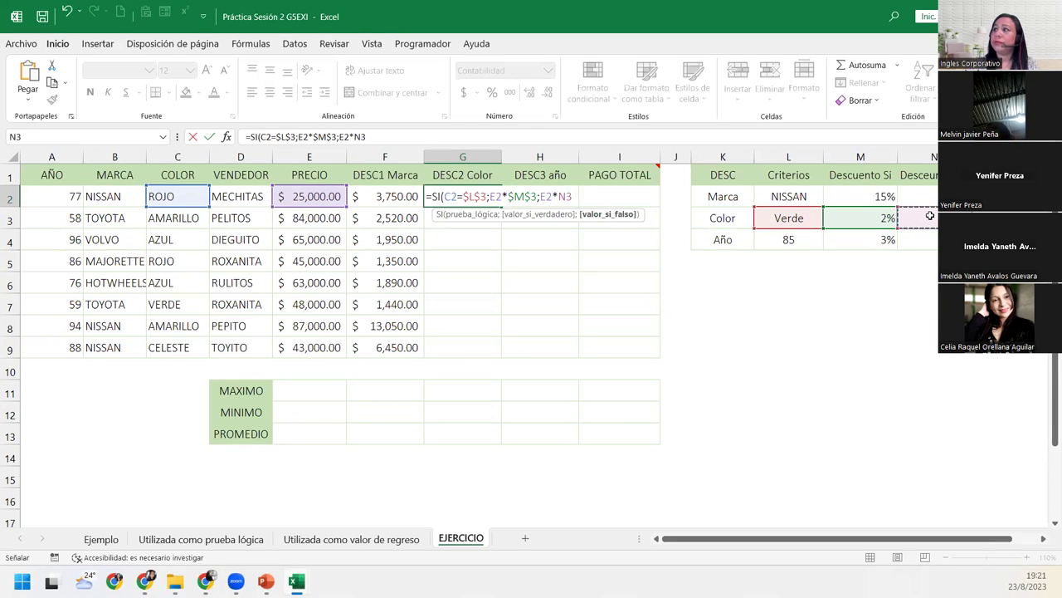
pyautogui.press('F4')
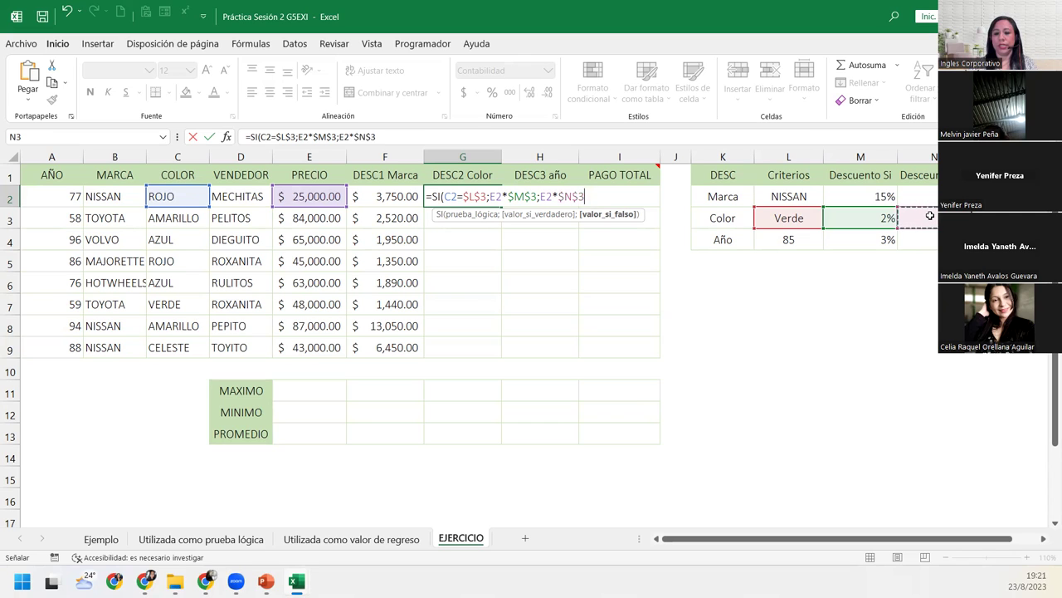
pyautogui.write(')')
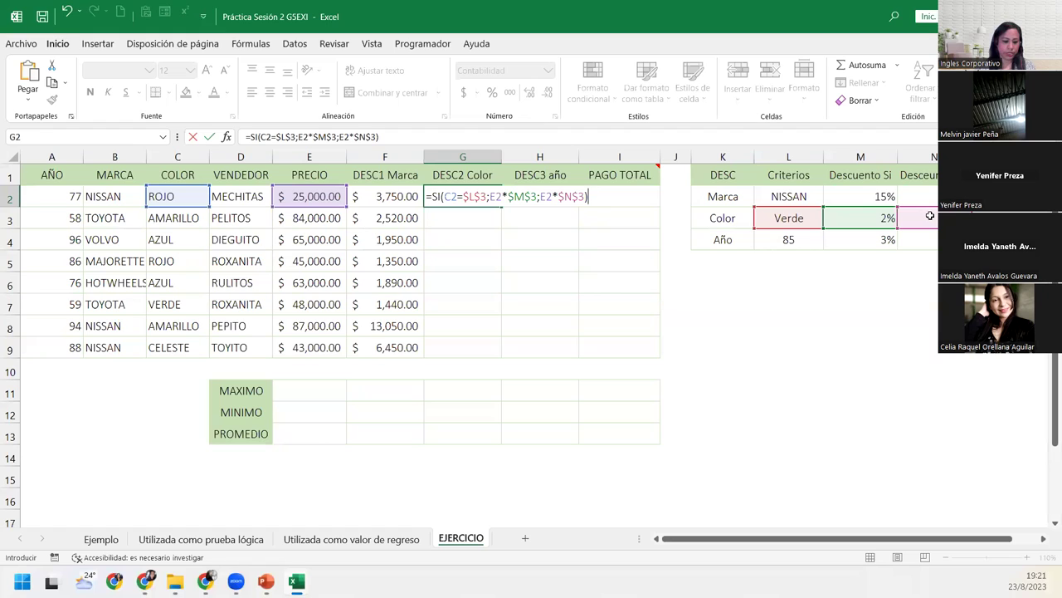
pyautogui.press('Return')
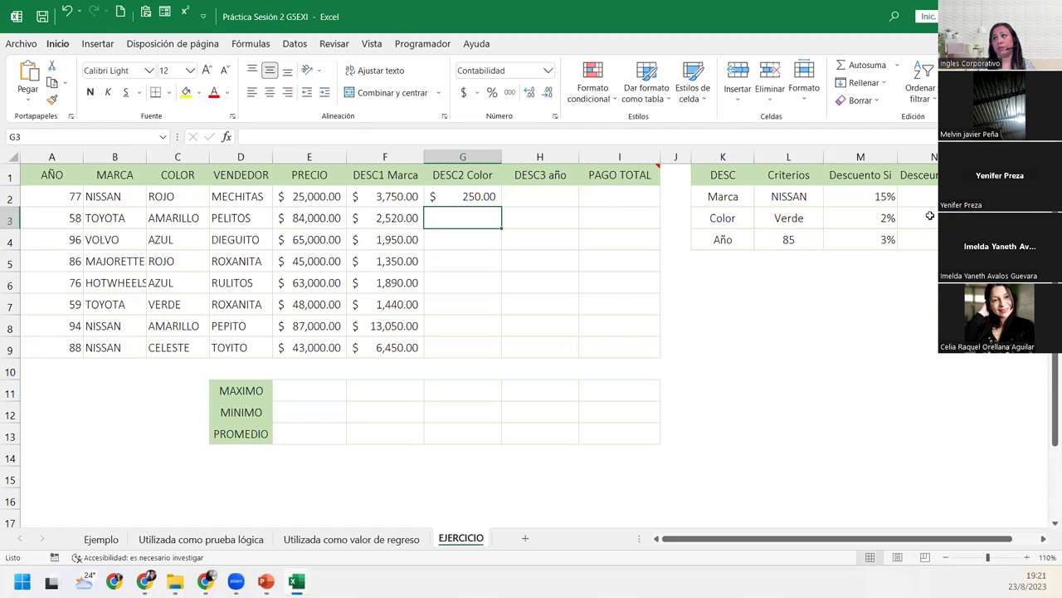
pyautogui.click(473, 195)
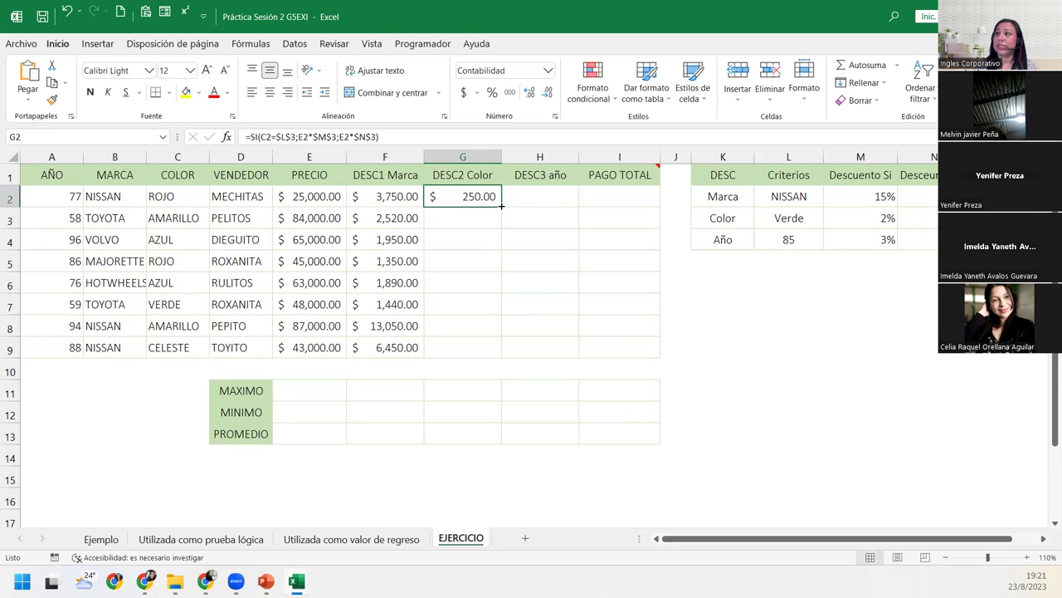
pyautogui.moveTo(502, 206); pyautogui.dragTo(503, 359)
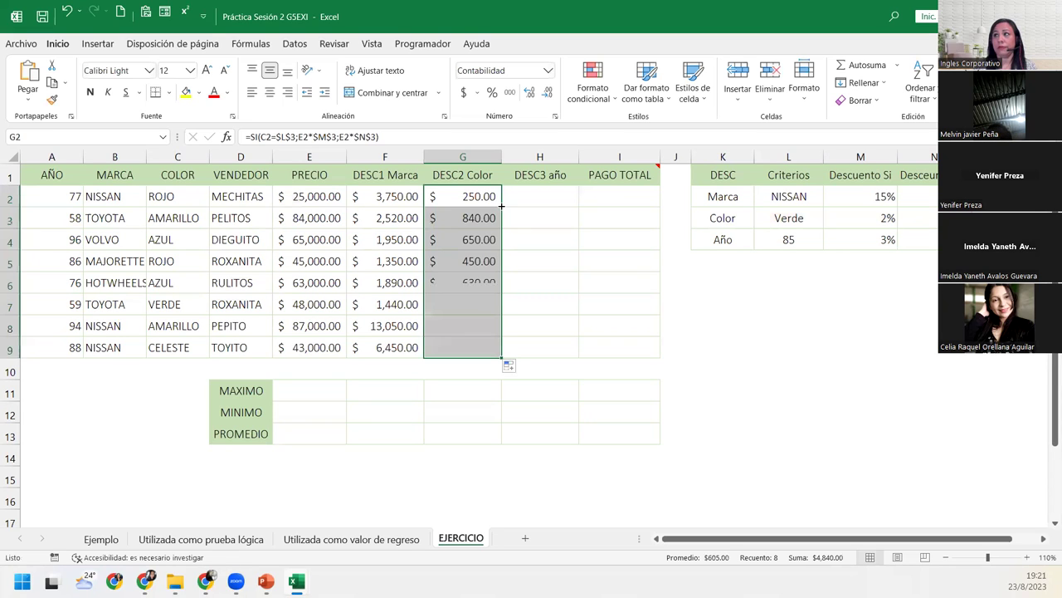
pyautogui.click(463, 333)
pyautogui.click(463, 340)
pyautogui.click(465, 325)
pyautogui.click(463, 282)
pyautogui.click(463, 239)
pyautogui.click(467, 217)
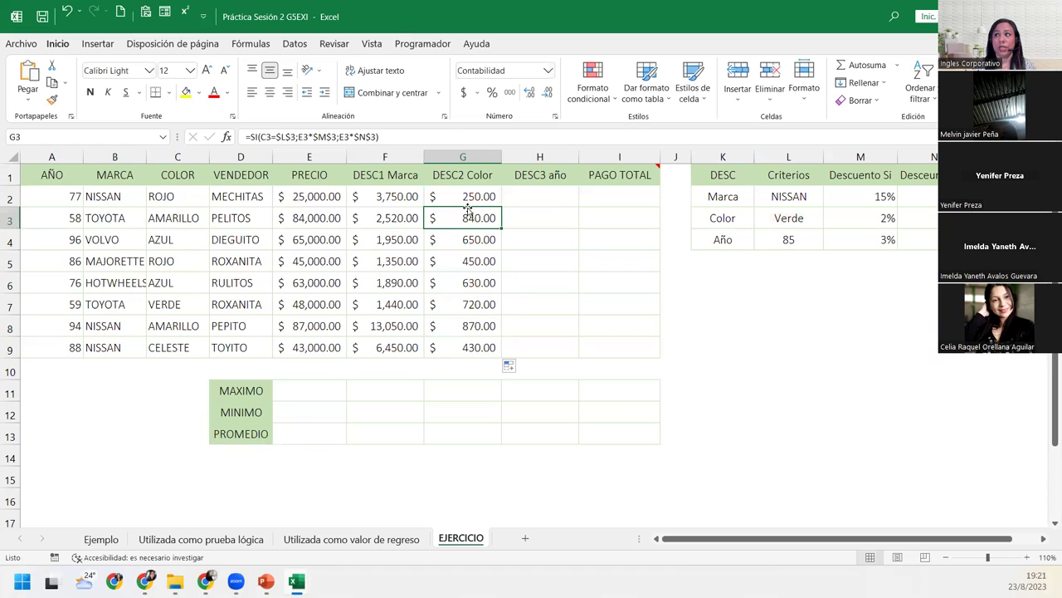
pyautogui.click(465, 345)
pyautogui.click(467, 328)
pyautogui.click(465, 306)
pyautogui.click(465, 284)
pyautogui.click(467, 258)
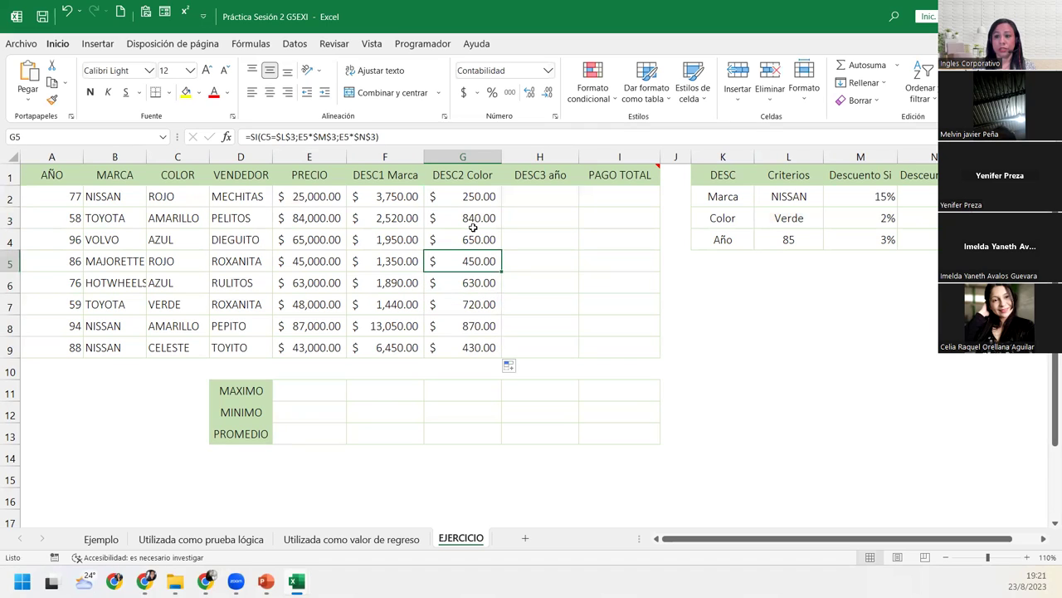
pyautogui.click(473, 232)
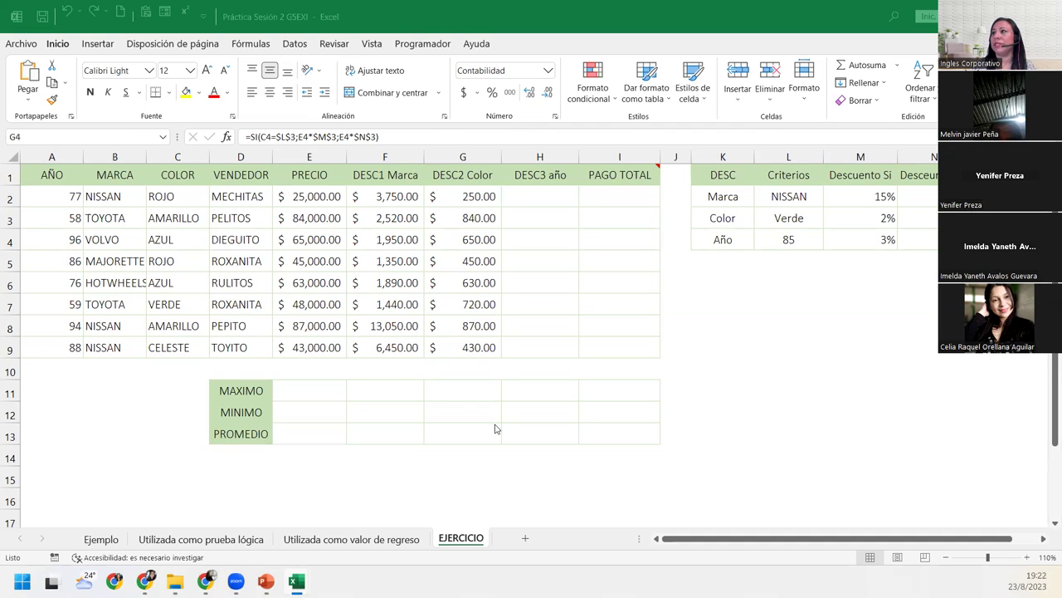
pyautogui.click(541, 203)
pyautogui.click(541, 203)
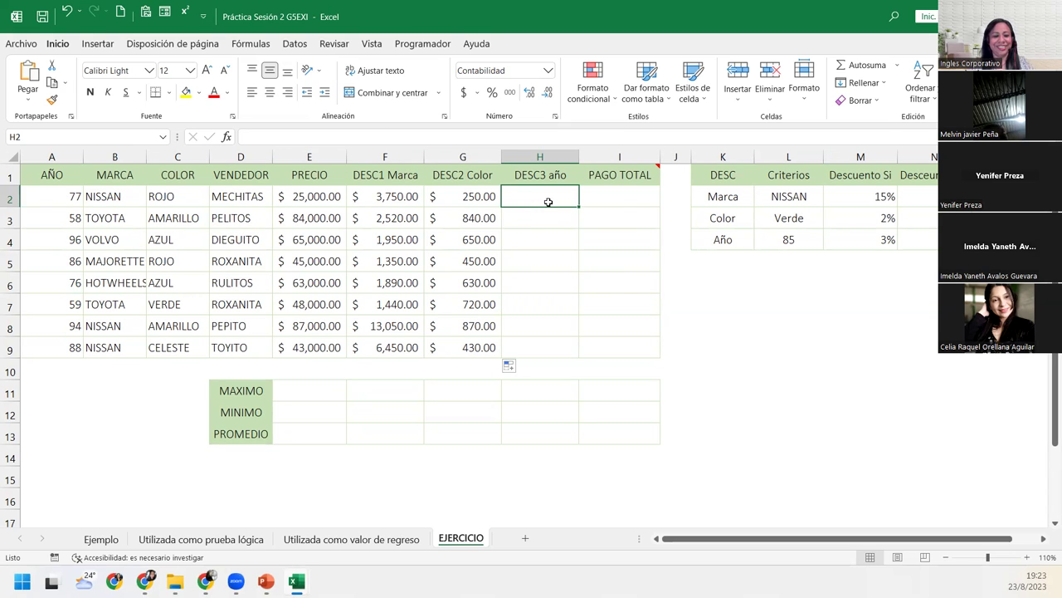
# Start an =SI formula in H2 that tests whether A2 equals the absolute year criterion $L$4.
pyautogui.write('=si')
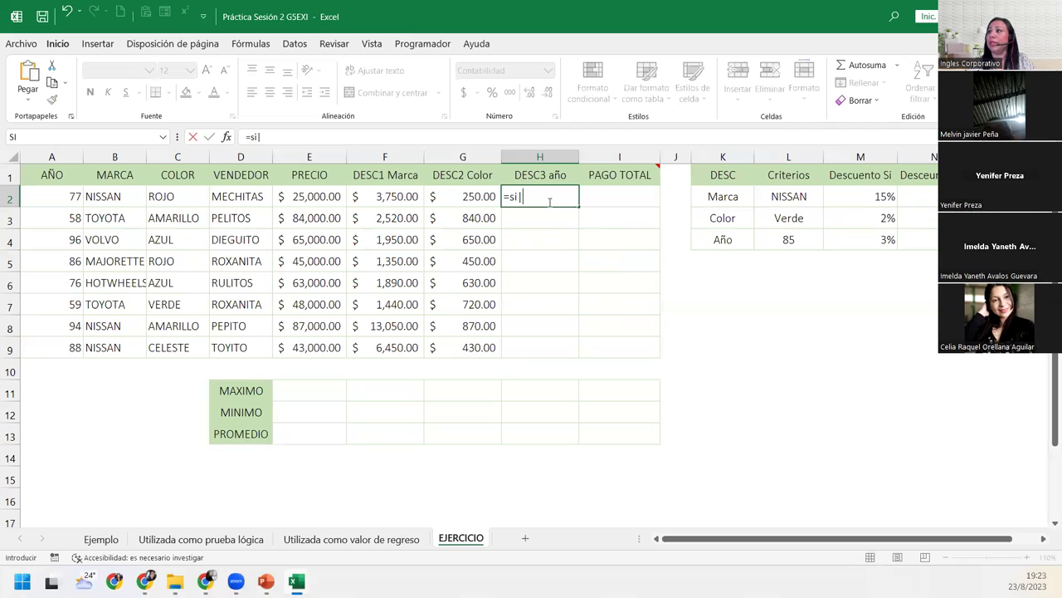
pyautogui.press('Tab')
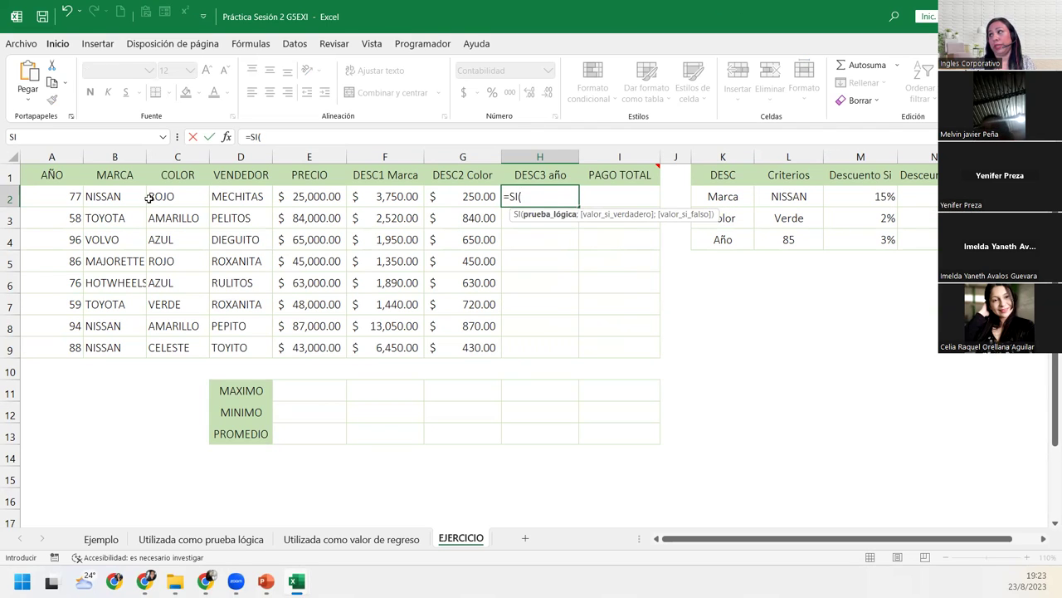
pyautogui.click(64, 197)
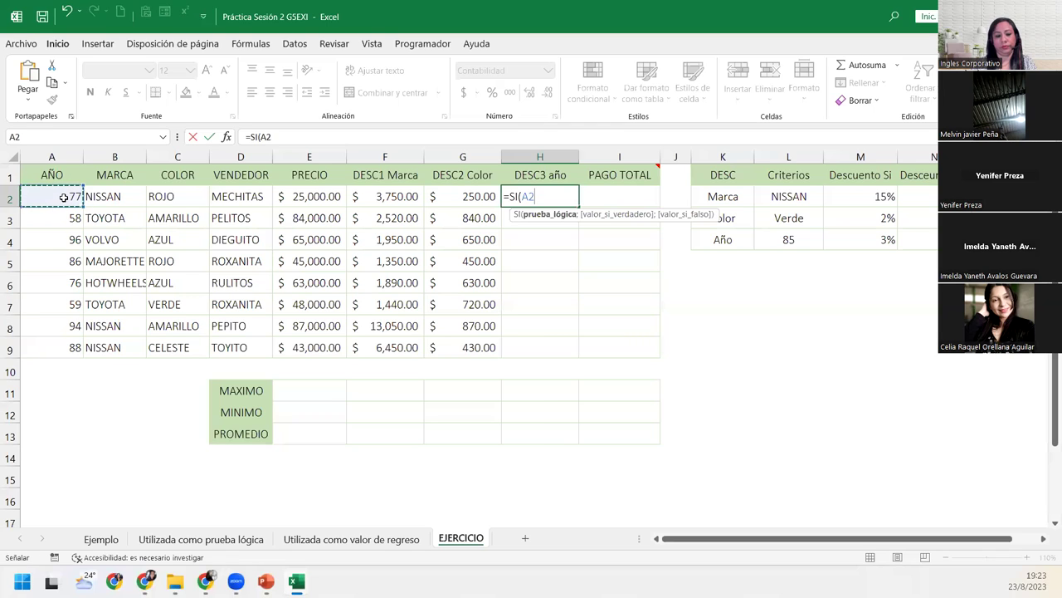
pyautogui.write('=')
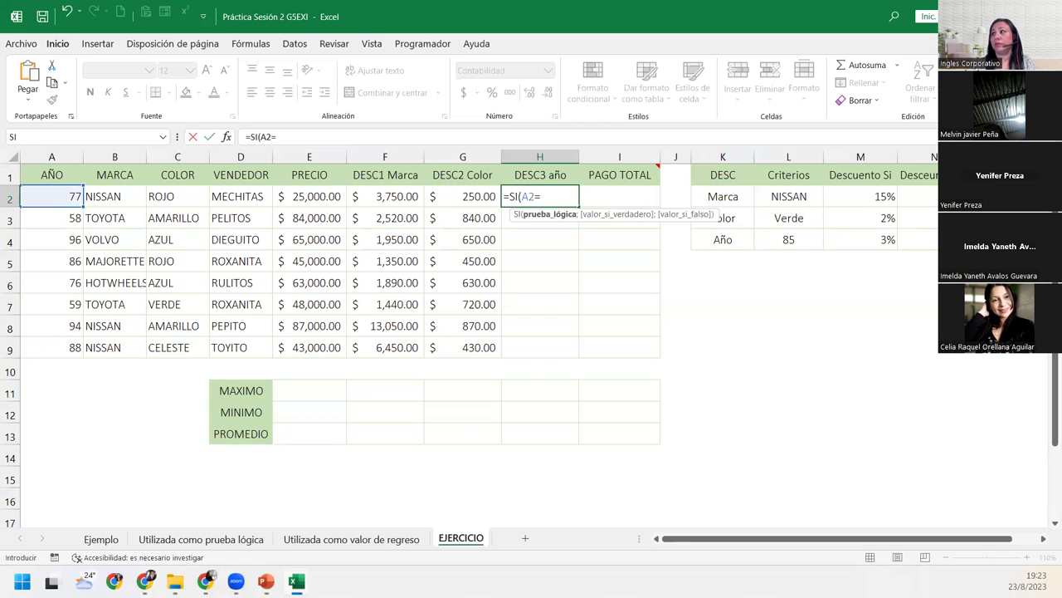
pyautogui.click(763, 236)
pyautogui.press('F4')
pyautogui.write(';')
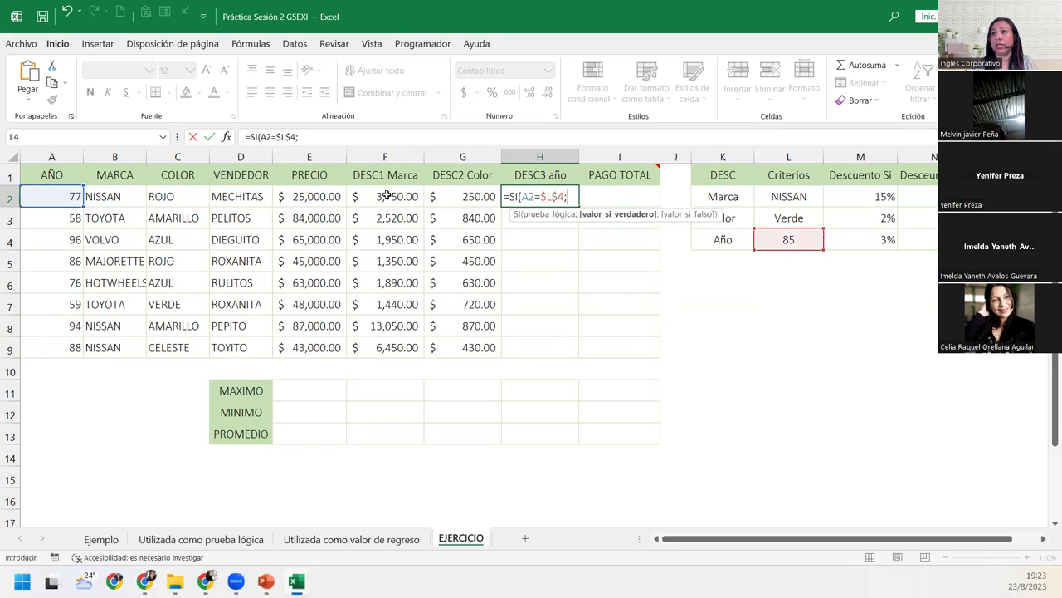
# Finish it with E2*$M$4 when true and E2 times the column N discount otherwise, giving $1,250.00.
pyautogui.click(315, 196)
pyautogui.write('*')
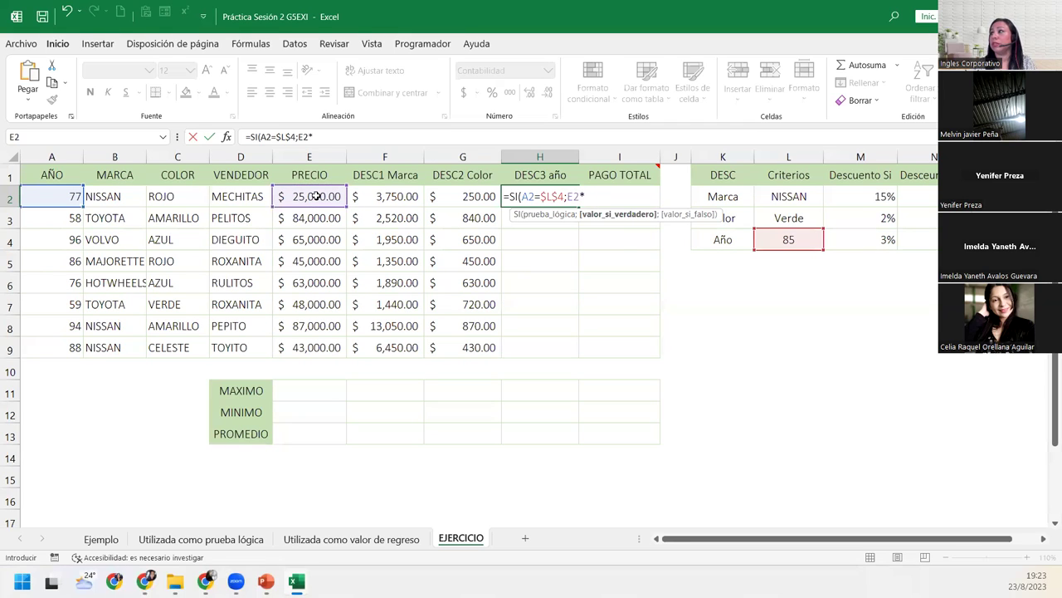
pyautogui.click(876, 235)
pyautogui.press('F4')
pyautogui.write(';')
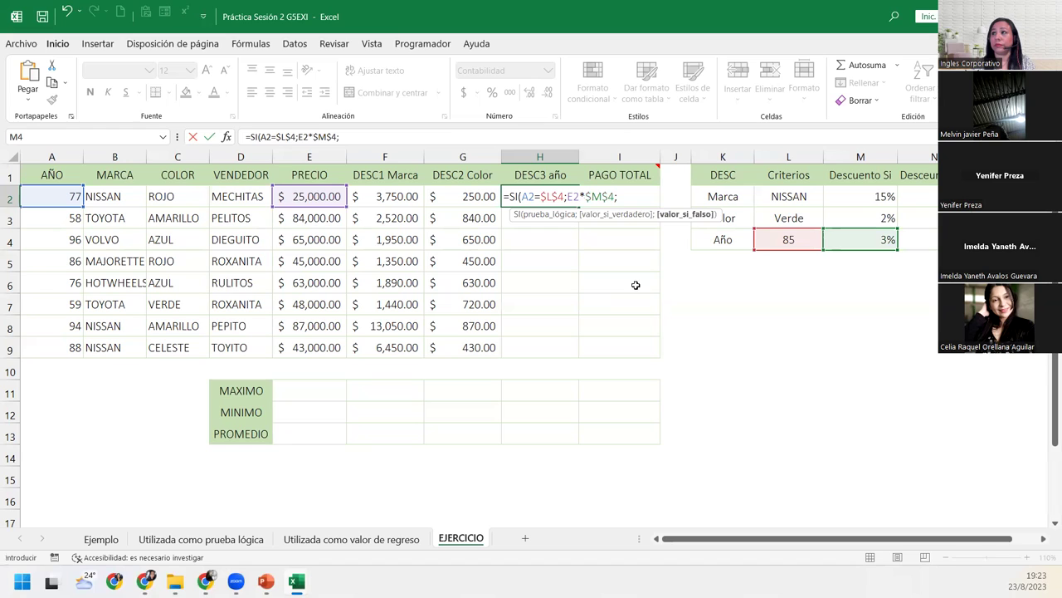
pyautogui.click(299, 191)
pyautogui.write('*')
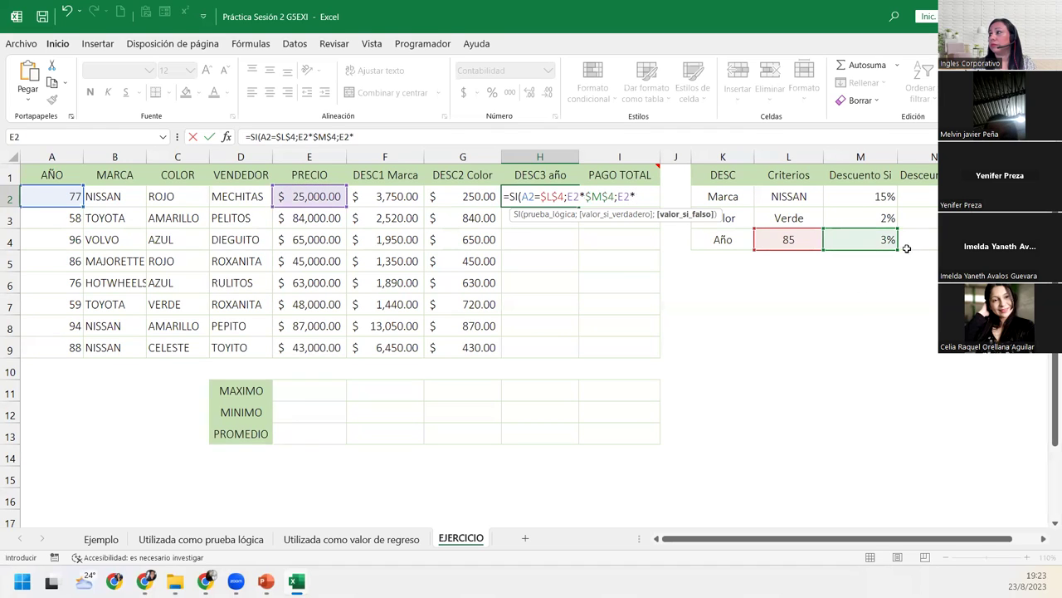
pyautogui.click(909, 243)
pyautogui.press('F4')
pyautogui.write(')')
pyautogui.press('Return')
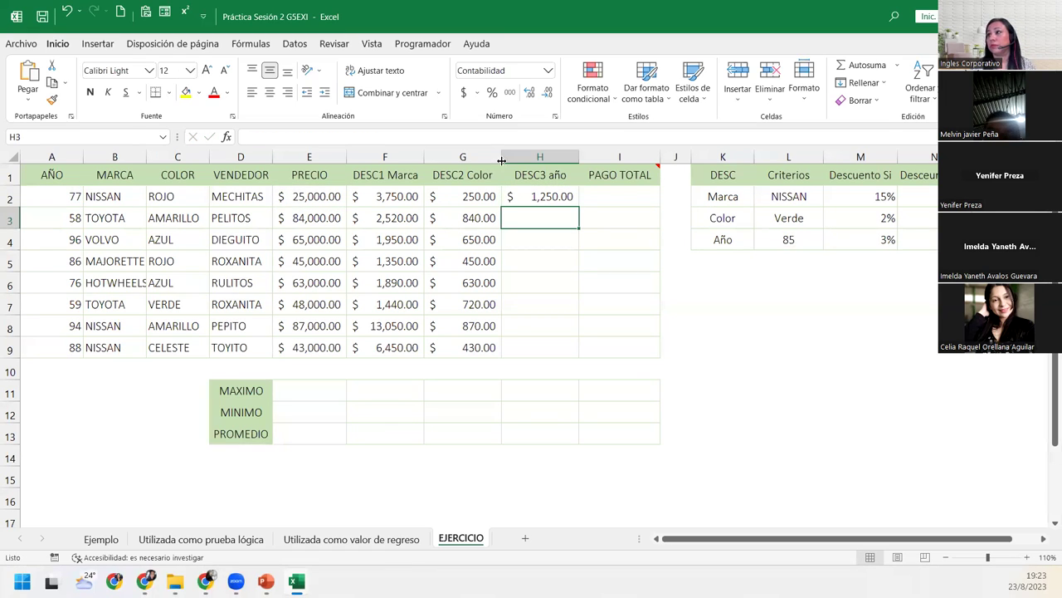
# Copy H2's year-discount formula down through H9 for all eight cars.
pyautogui.click(539, 197)
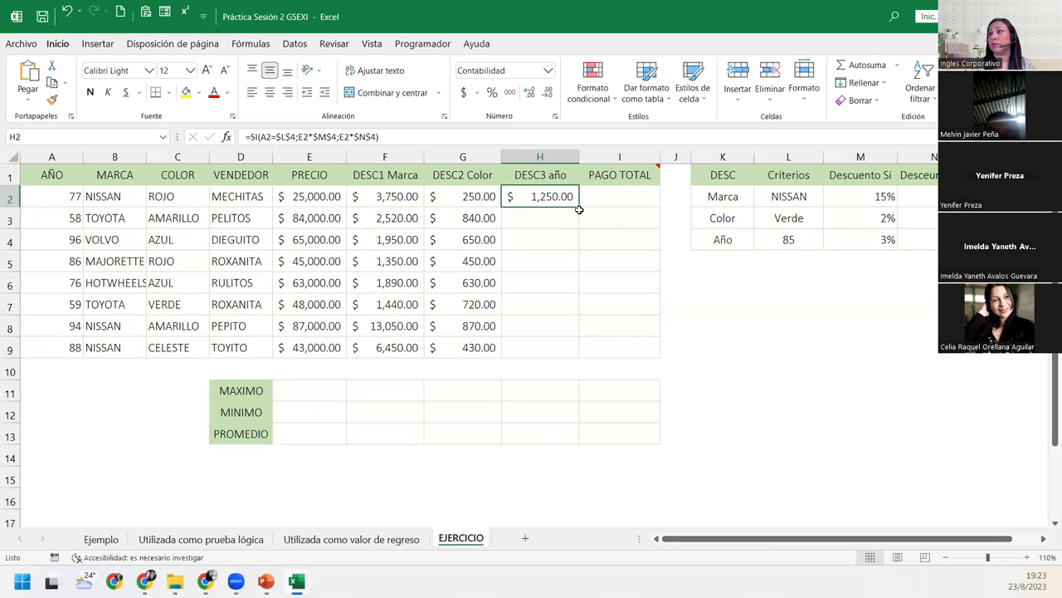
pyautogui.doubleClick(574, 211)
pyautogui.click(549, 319)
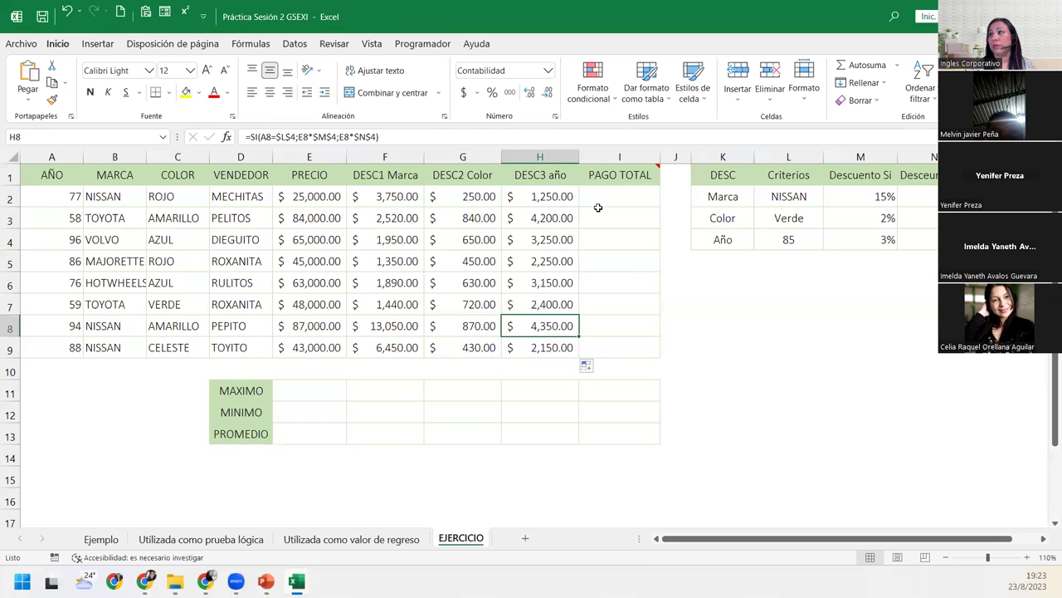
pyautogui.click(597, 202)
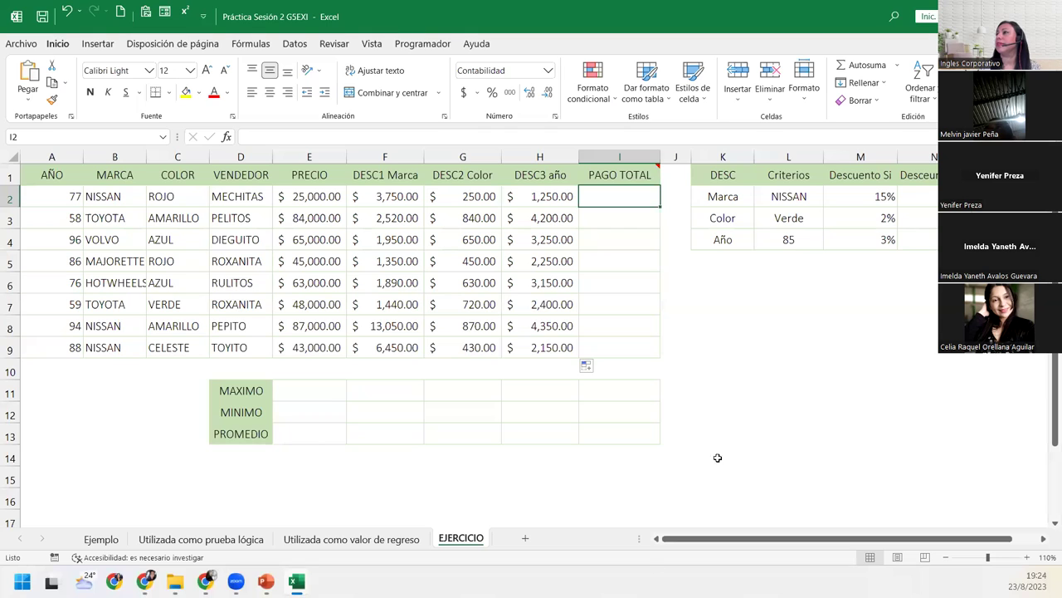
pyautogui.click(514, 239)
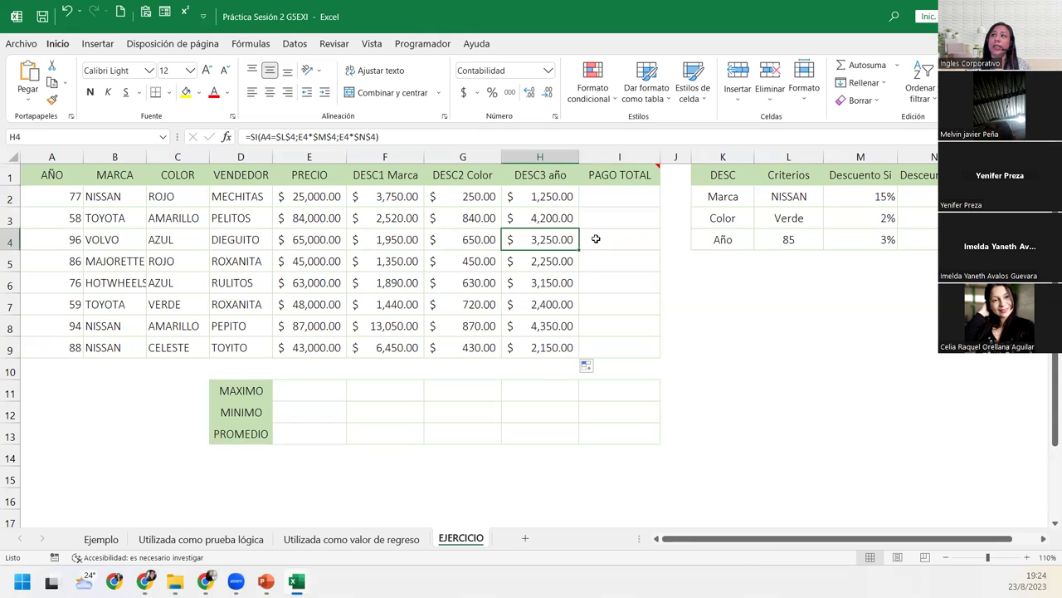
pyautogui.click(609, 194)
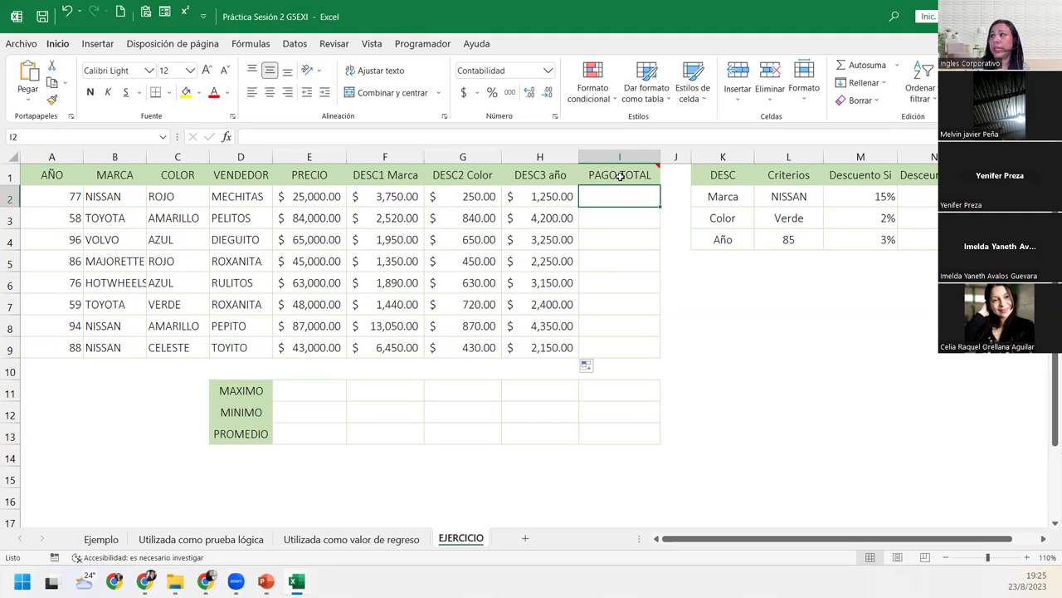
pyautogui.moveTo(620, 176)
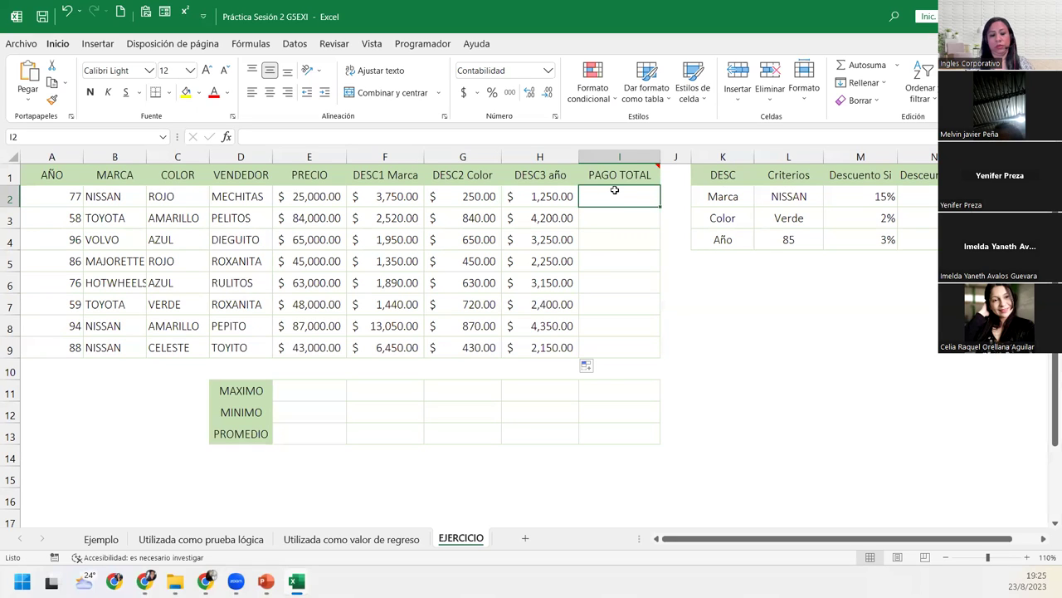
# Enter =E2-(F2+G2+H2) in I2 to subtract the three discounts from the price.
pyautogui.write('=')
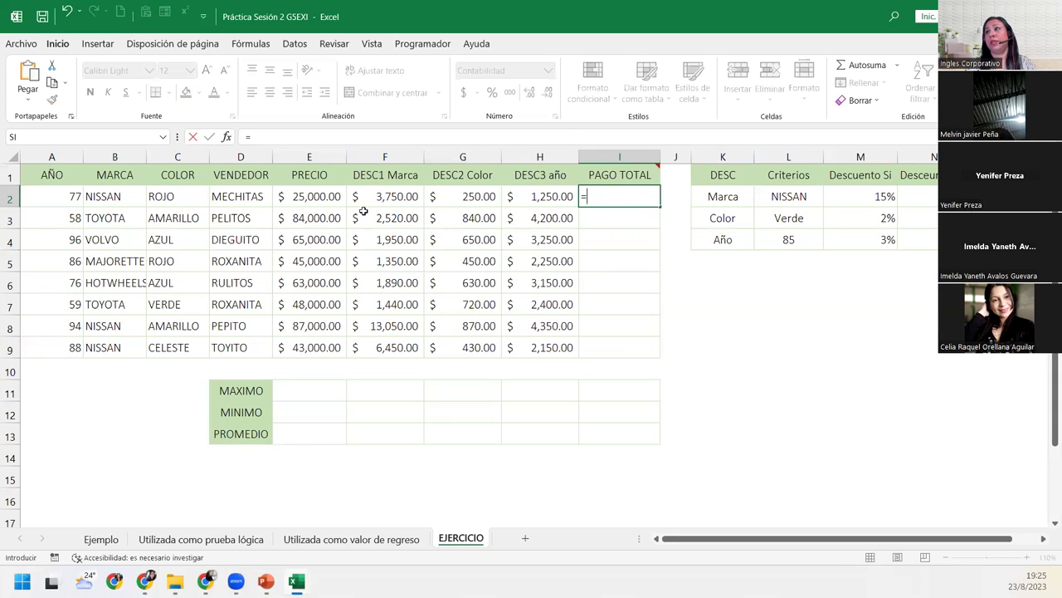
pyautogui.click(311, 196)
pyautogui.write('-(')
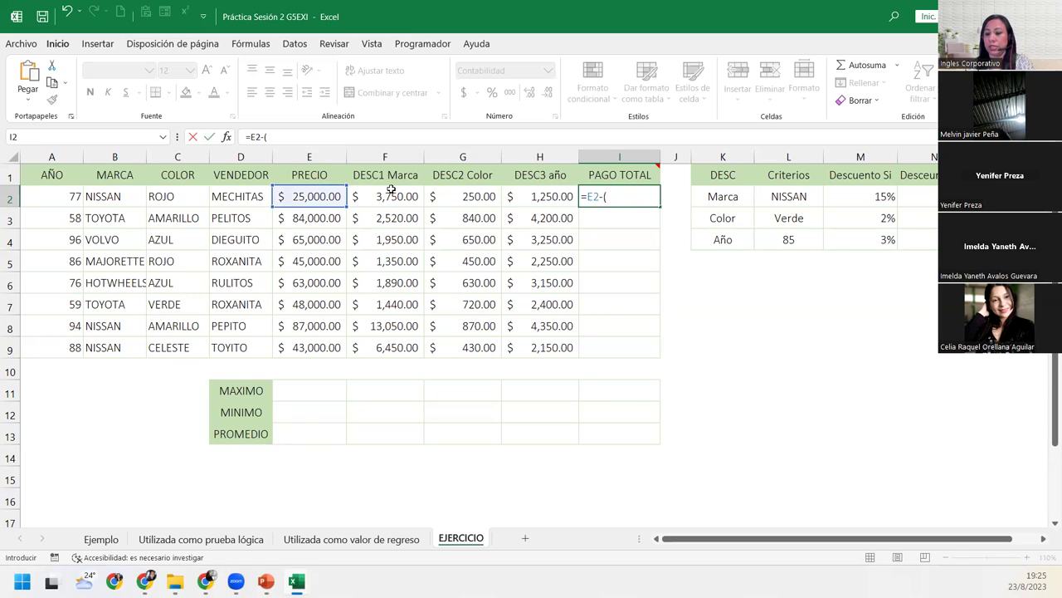
pyautogui.click(390, 195)
pyautogui.write('+')
pyautogui.click(461, 198)
pyautogui.write('+')
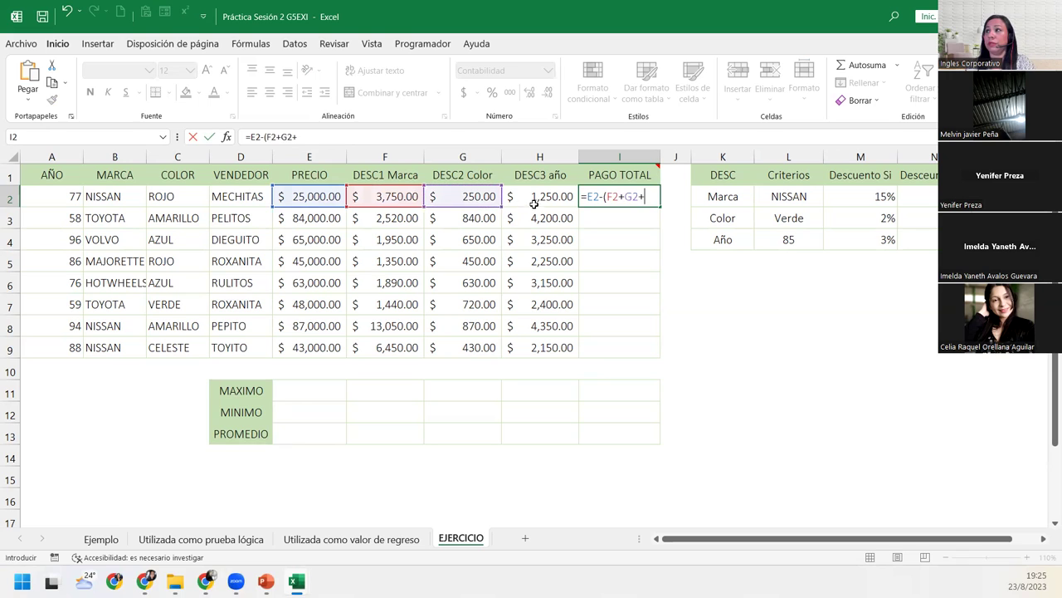
pyautogui.click(535, 200)
pyautogui.write(')')
pyautogui.press('Return')
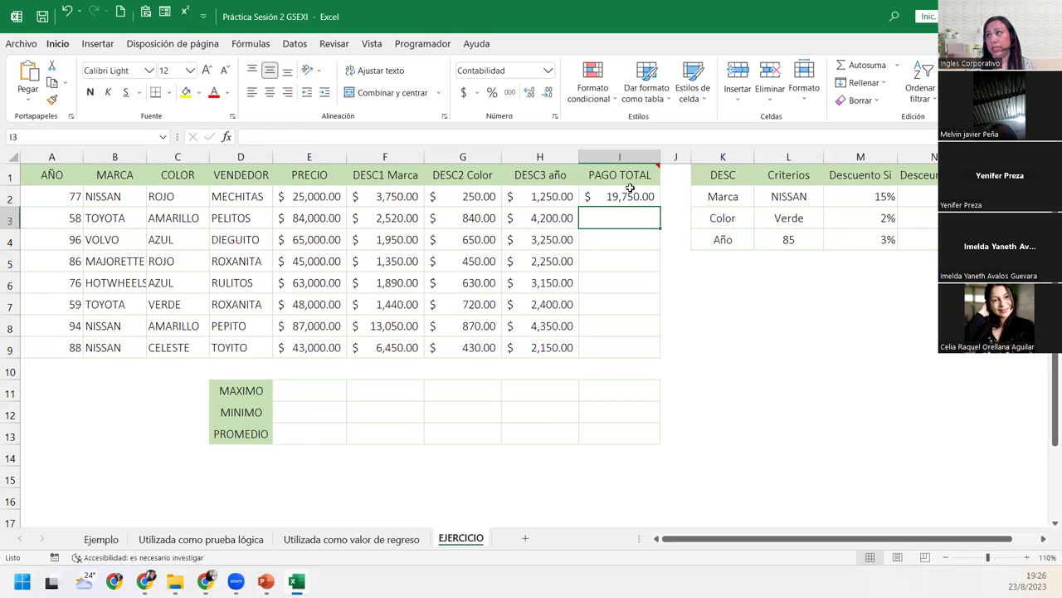
# Copy the PAGO TOTAL formula down to I9 and review the resulting totals.
pyautogui.click(630, 191)
pyautogui.doubleClick(658, 207)
pyautogui.click(624, 345)
pyautogui.press('Up')
pyautogui.press('Up')
pyautogui.press('Up')
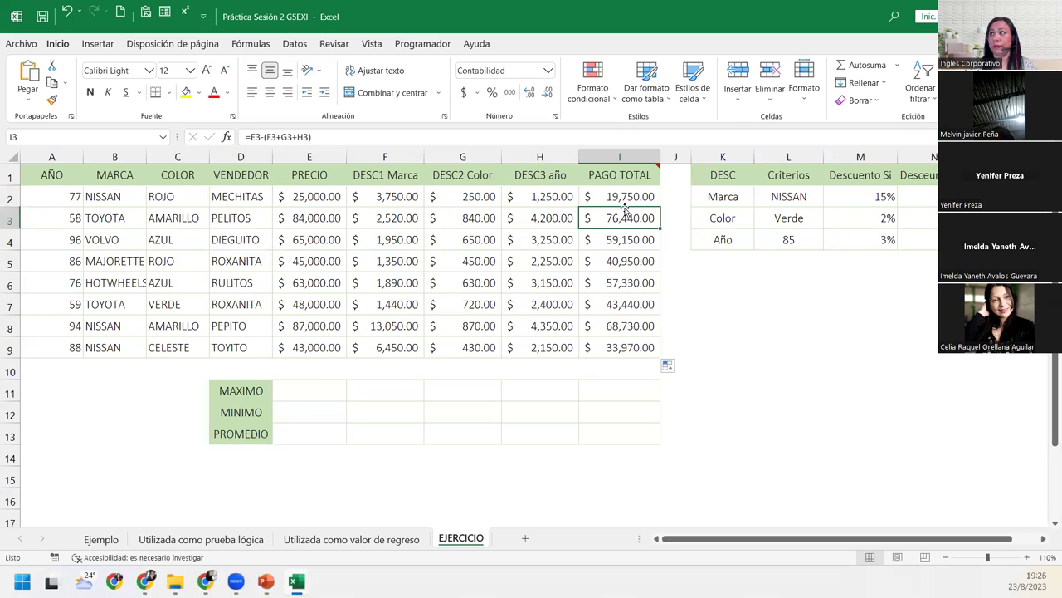
# Enter =MAX(E2:E9), =MIN(E2:E9) and =PROMEDIO(E2:E9) in E11, E12 and E13.
pyautogui.click(324, 386)
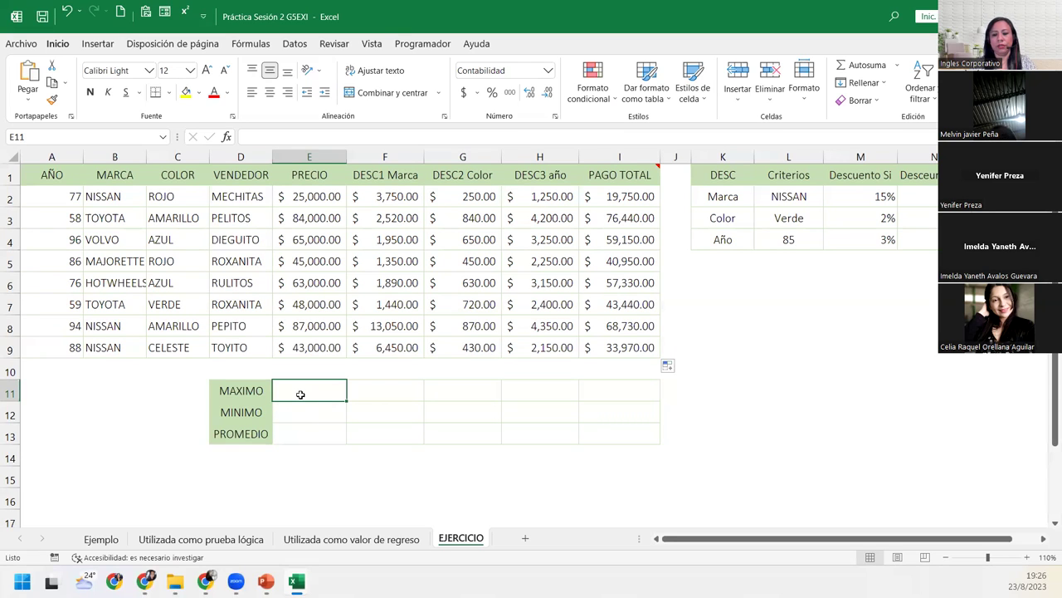
pyautogui.write('=max')
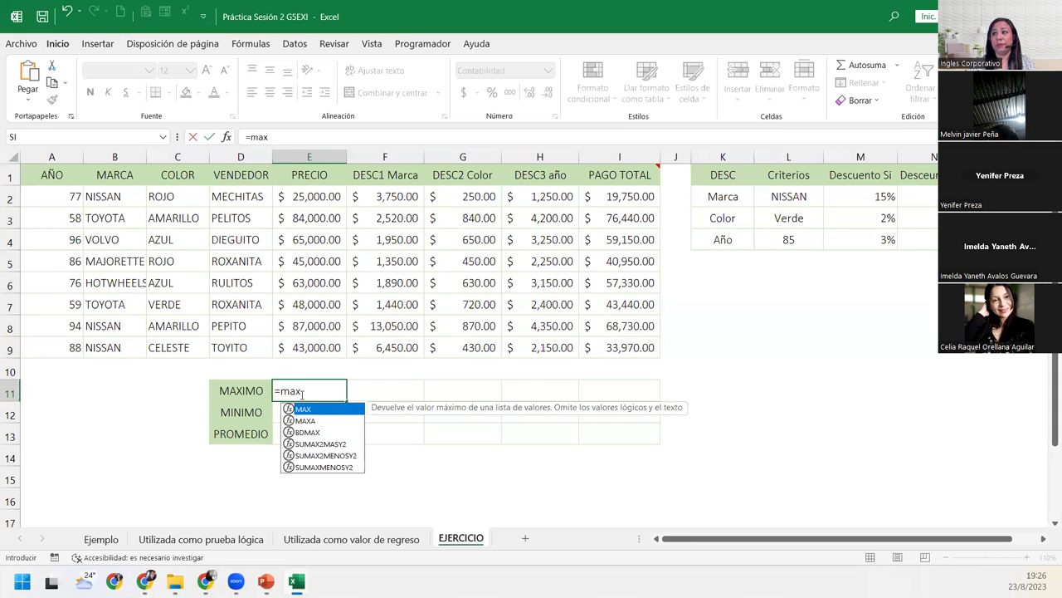
pyautogui.press('Tab')
pyautogui.moveTo(322, 194); pyautogui.dragTo(319, 343)
pyautogui.write(')')
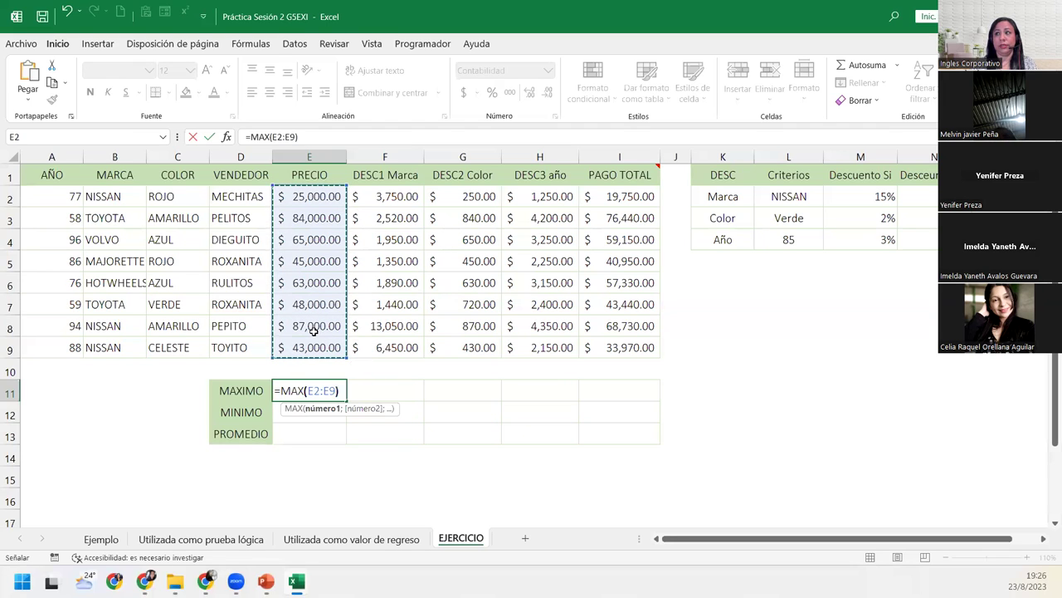
pyautogui.press('Return')
pyautogui.write('=mi')
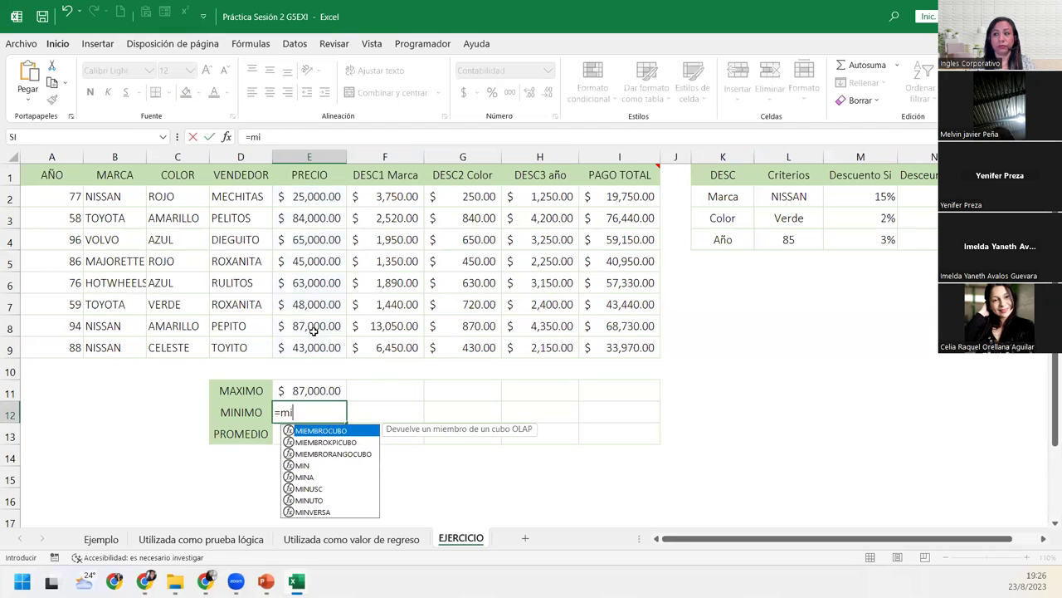
pyautogui.write('n')
pyautogui.press('Tab')
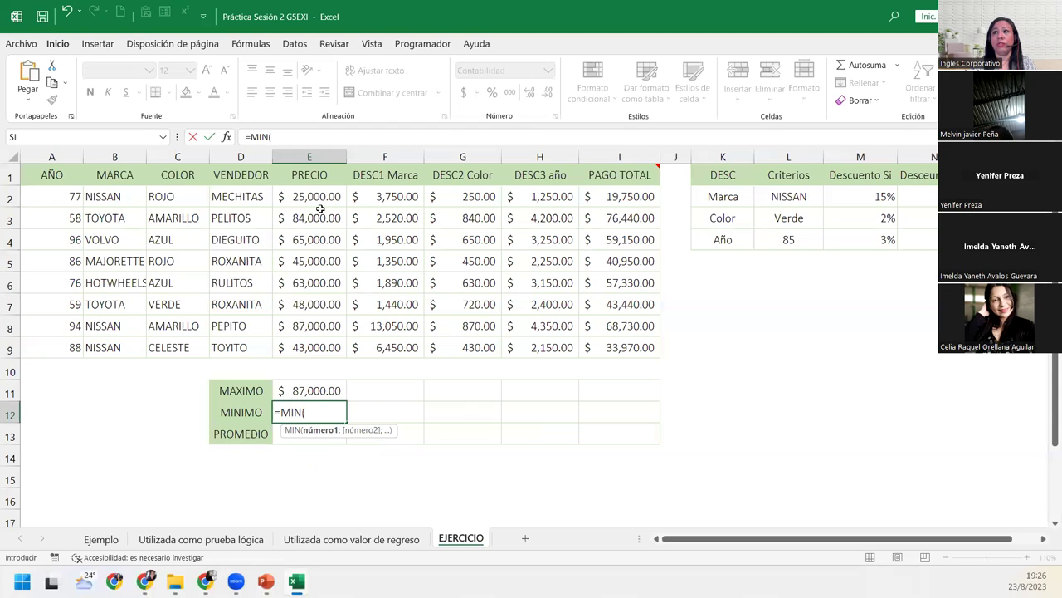
pyautogui.moveTo(325, 204); pyautogui.dragTo(325, 347)
pyautogui.write(')')
pyautogui.press('Return')
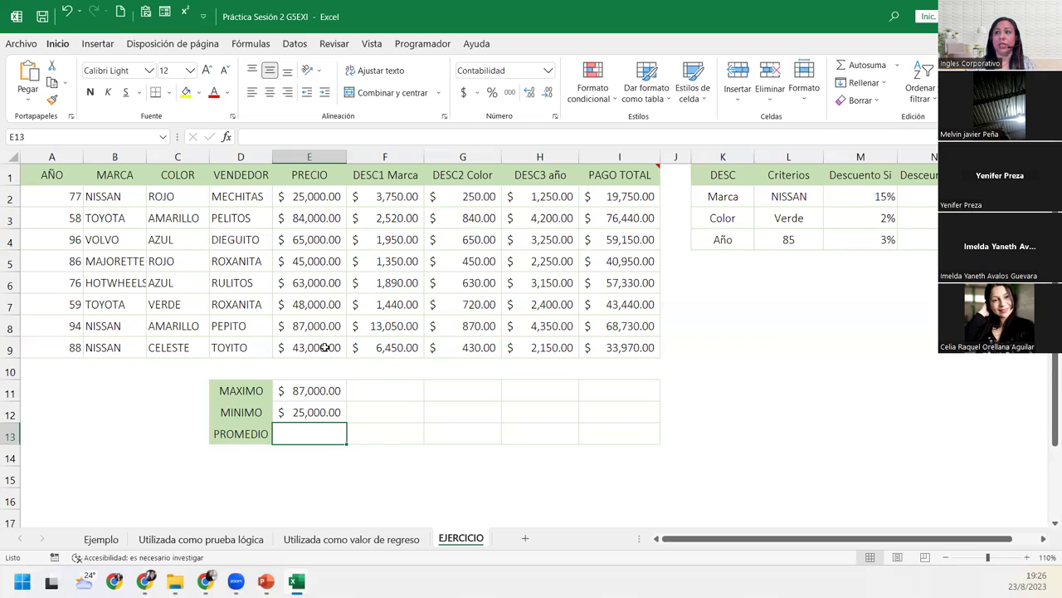
pyautogui.write('=promedio')
pyautogui.press('Tab')
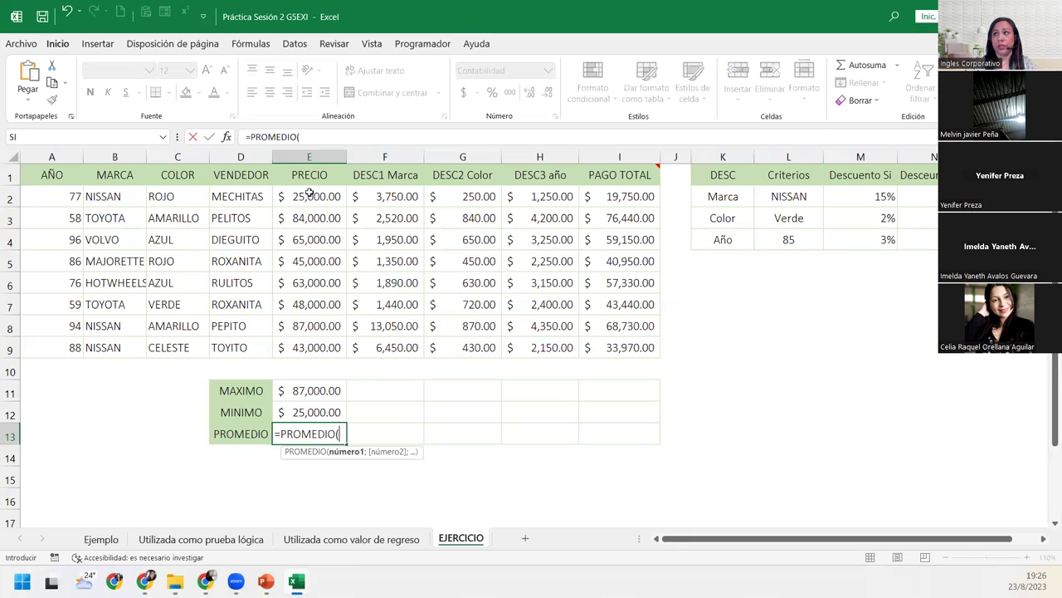
pyautogui.moveTo(312, 199); pyautogui.dragTo(325, 345)
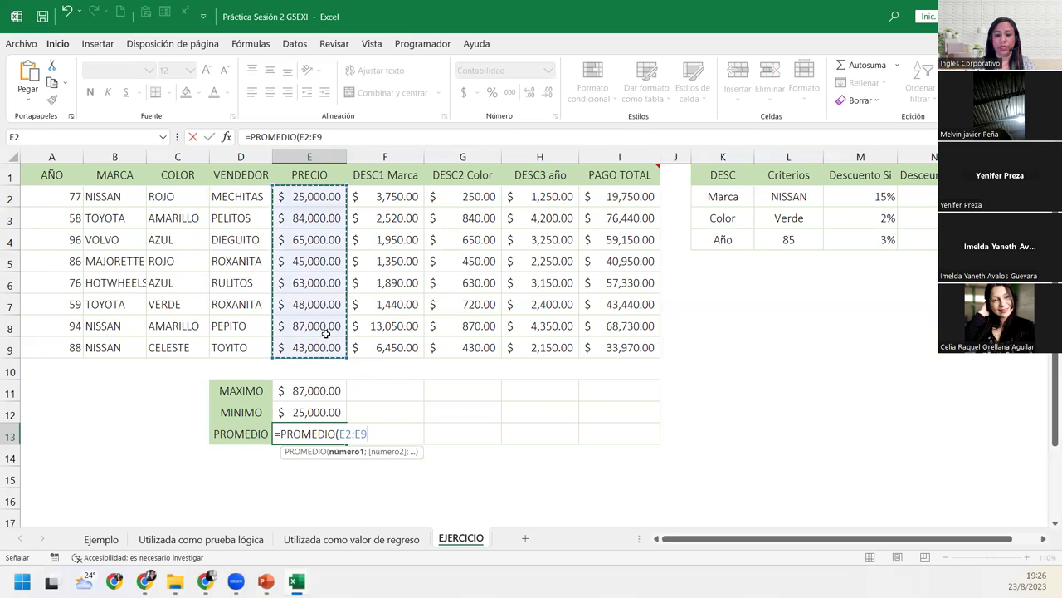
pyautogui.write(')')
pyautogui.press('Return')
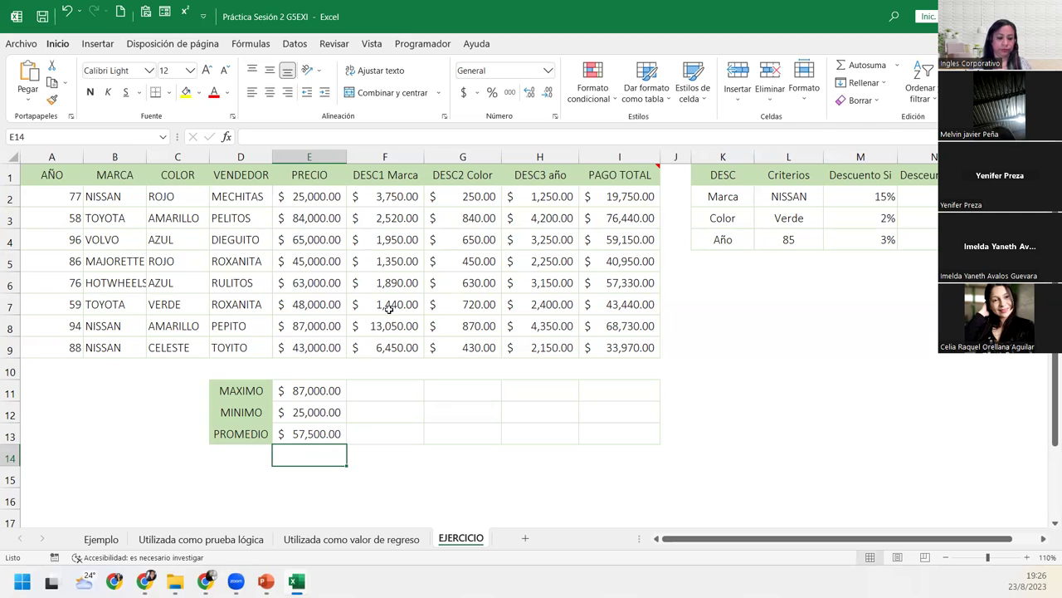
# Copy the three summary formulas across to column I and check H13's average.
pyautogui.moveTo(337, 390)
pyautogui.mouseDown()
pyautogui.moveTo(332, 433)
pyautogui.moveTo(644, 447)
pyautogui.mouseUp()
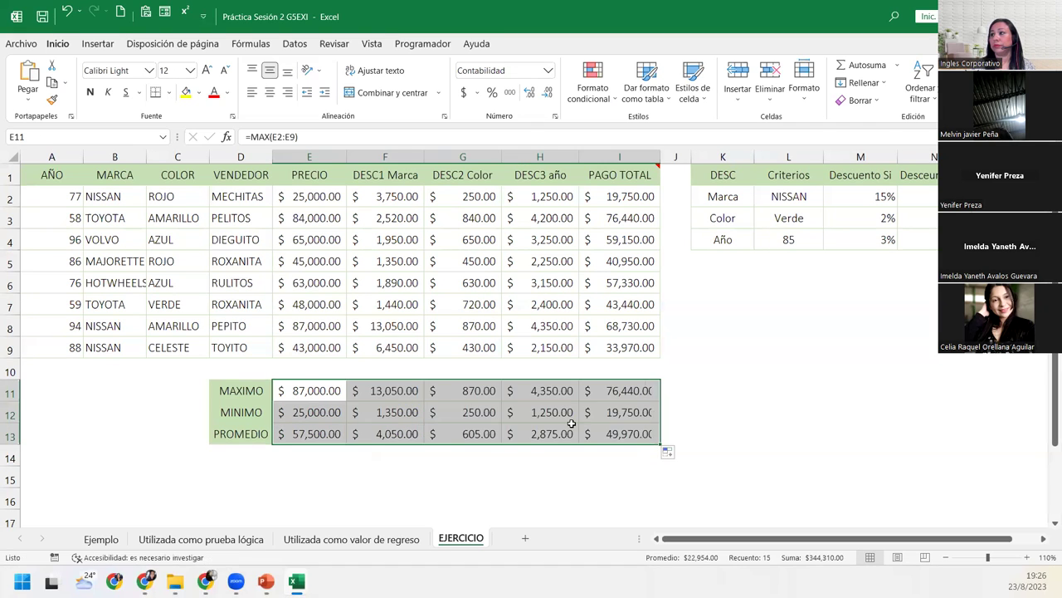
pyautogui.click(547, 433)
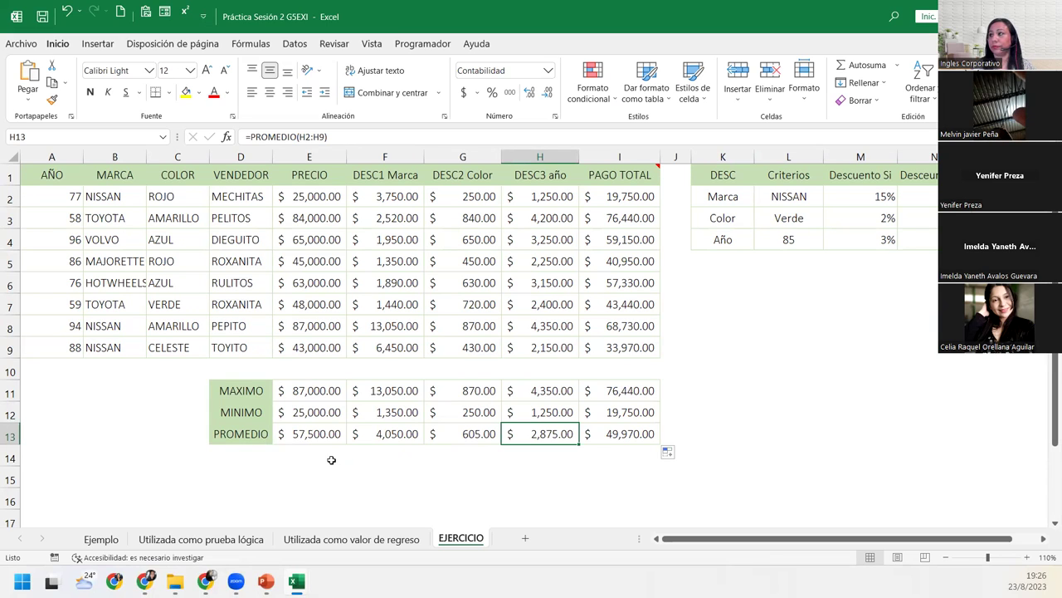
pyautogui.click(812, 449)
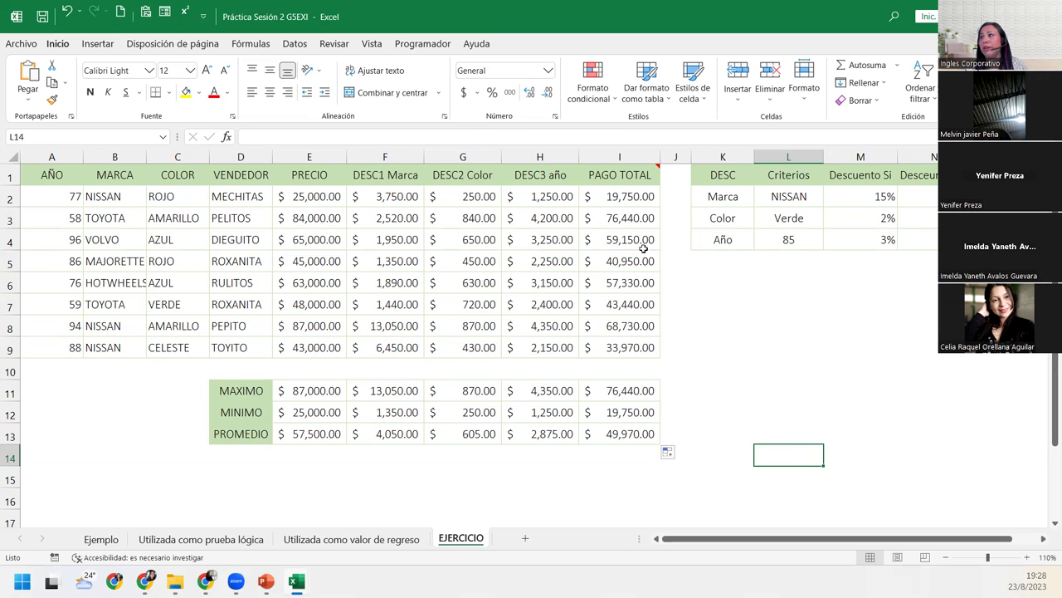
# Review I2's =E2-(F2+G2+H2) formula without changes, then inspect the average in G13.
pyautogui.doubleClick(610, 196)
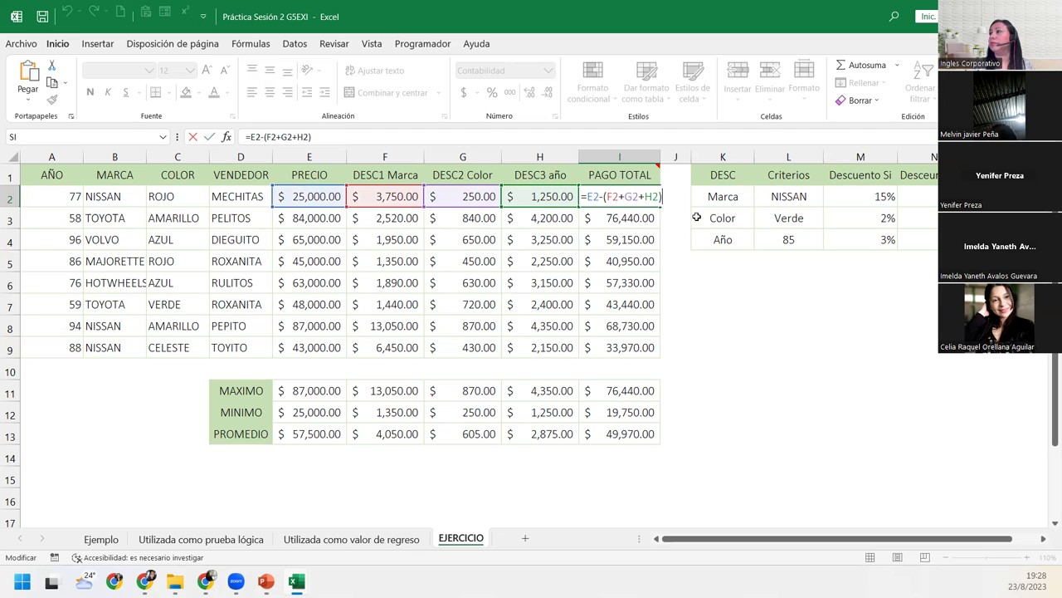
pyautogui.press('Return')
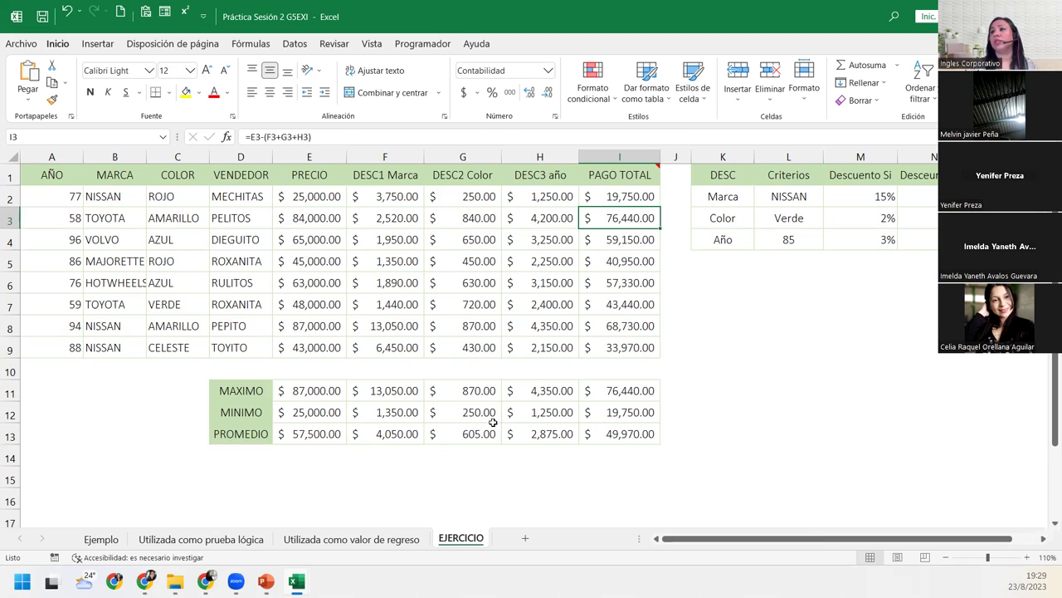
pyautogui.click(440, 427)
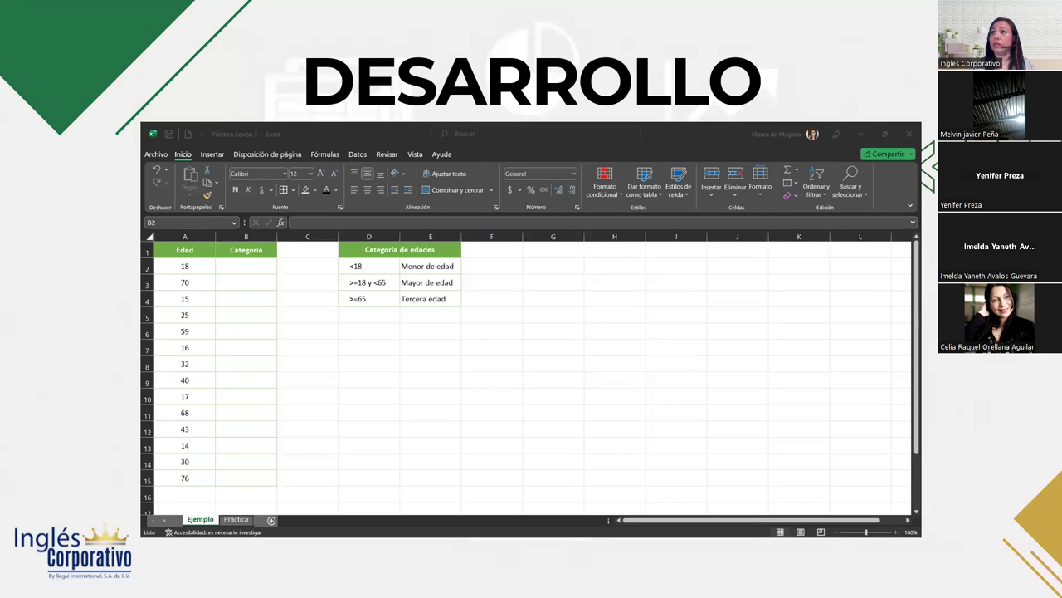
# Switch with Alt+Tab to bring up the age-category workbook.
pyautogui.hotkey('alt', 'Tab')
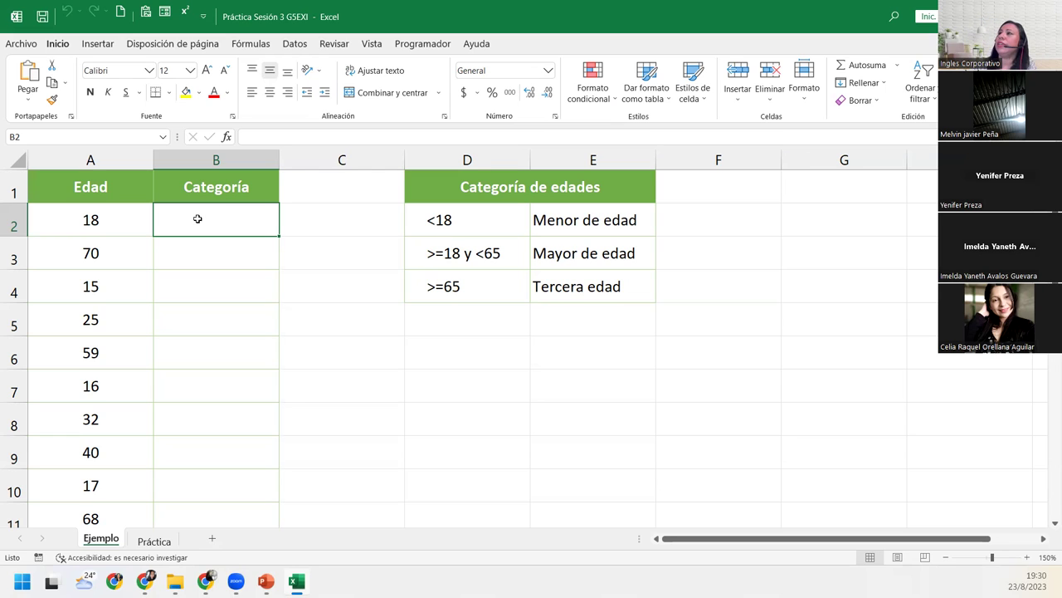
pyautogui.click(515, 233)
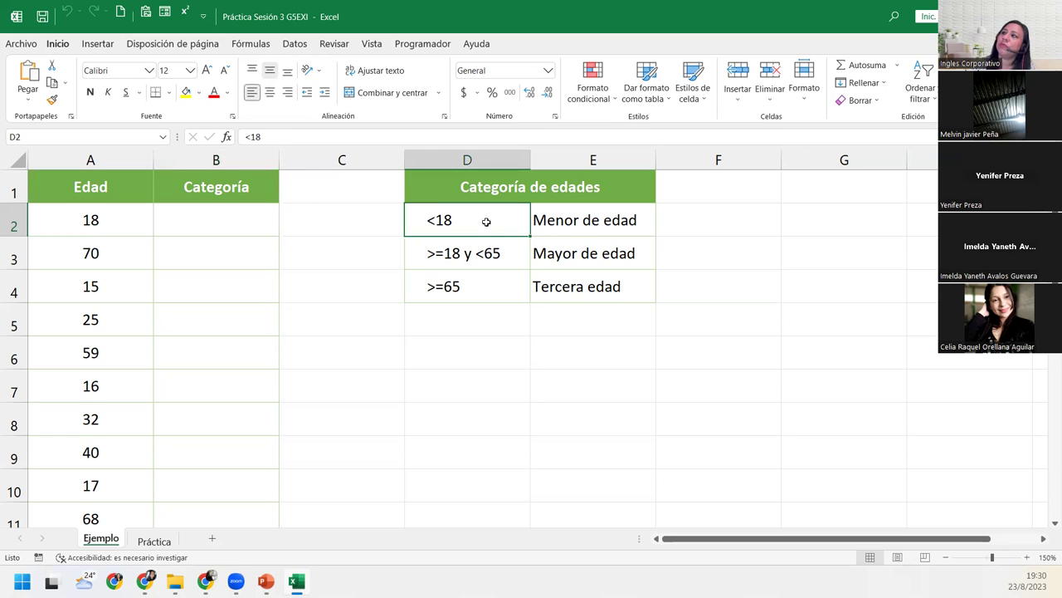
pyautogui.keyDown('shift'); pyautogui.click(584, 221); pyautogui.keyUp('shift')
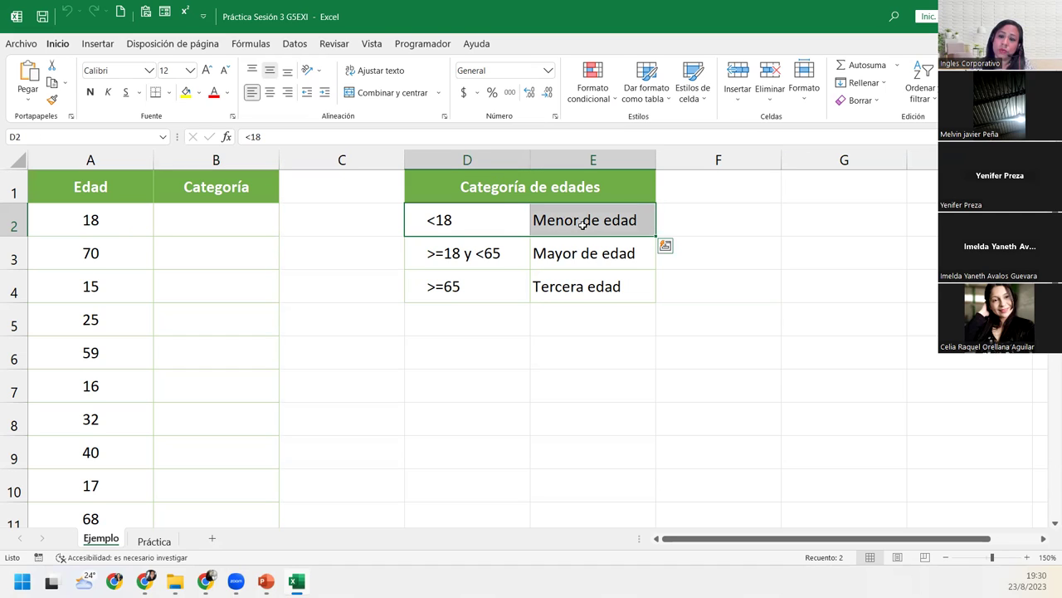
pyautogui.click(482, 251)
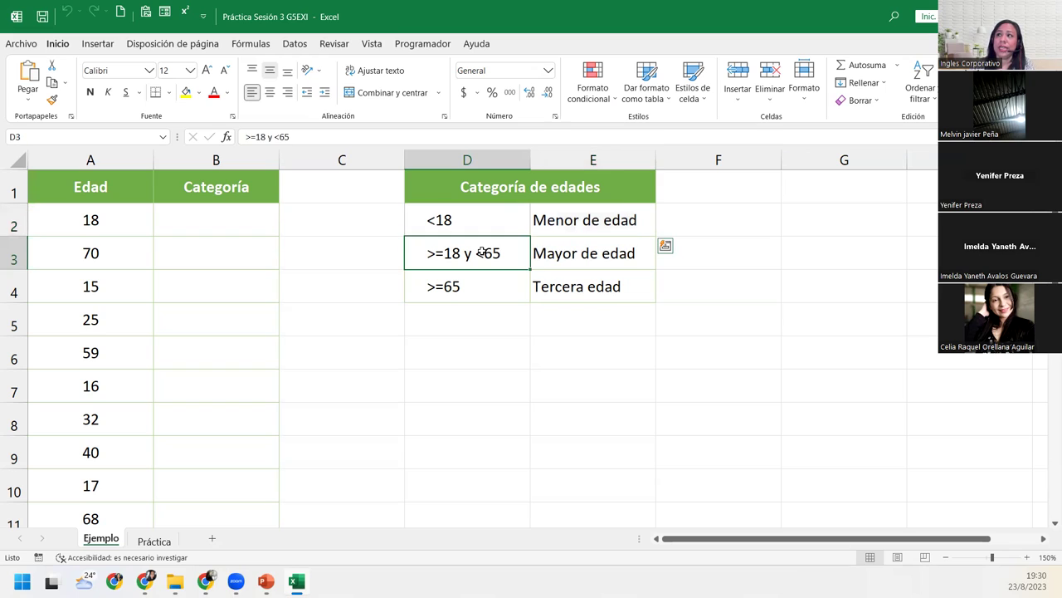
pyautogui.moveTo(520, 252); pyautogui.dragTo(556, 252)
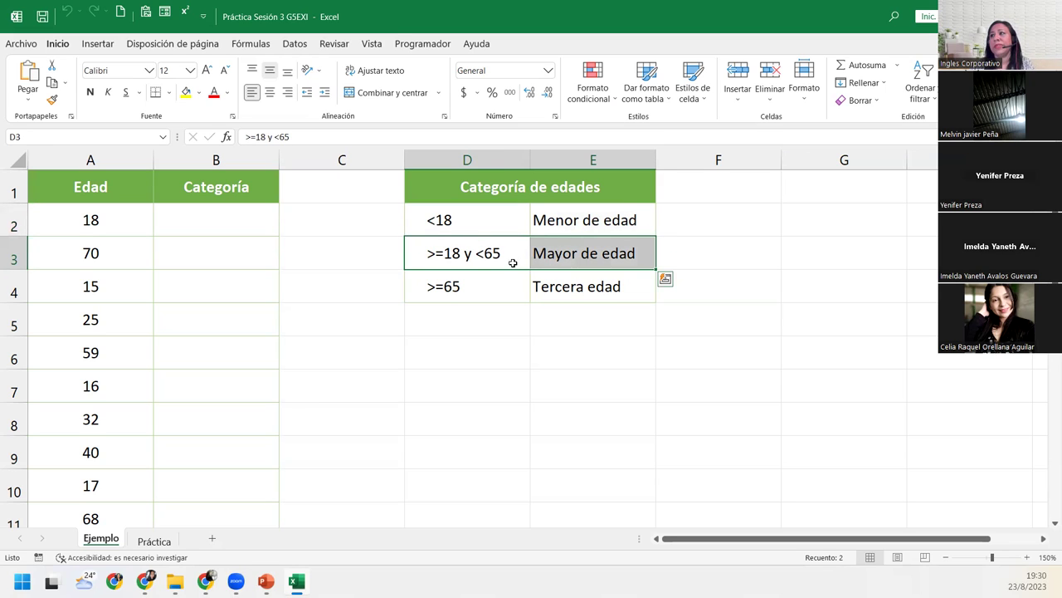
pyautogui.click(481, 286)
pyautogui.moveTo(553, 286); pyautogui.dragTo(561, 286)
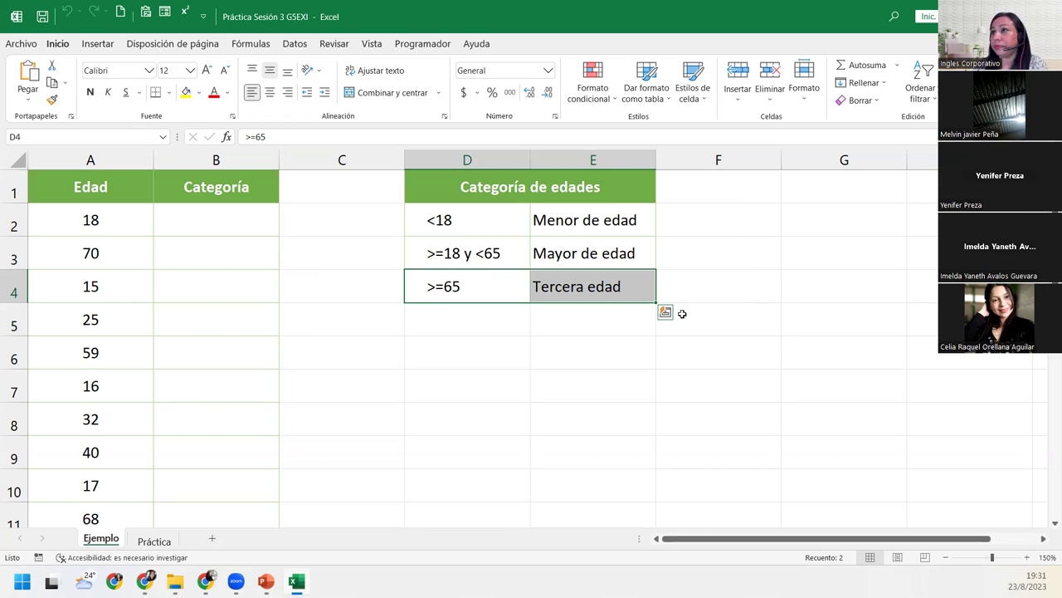
pyautogui.click(194, 226)
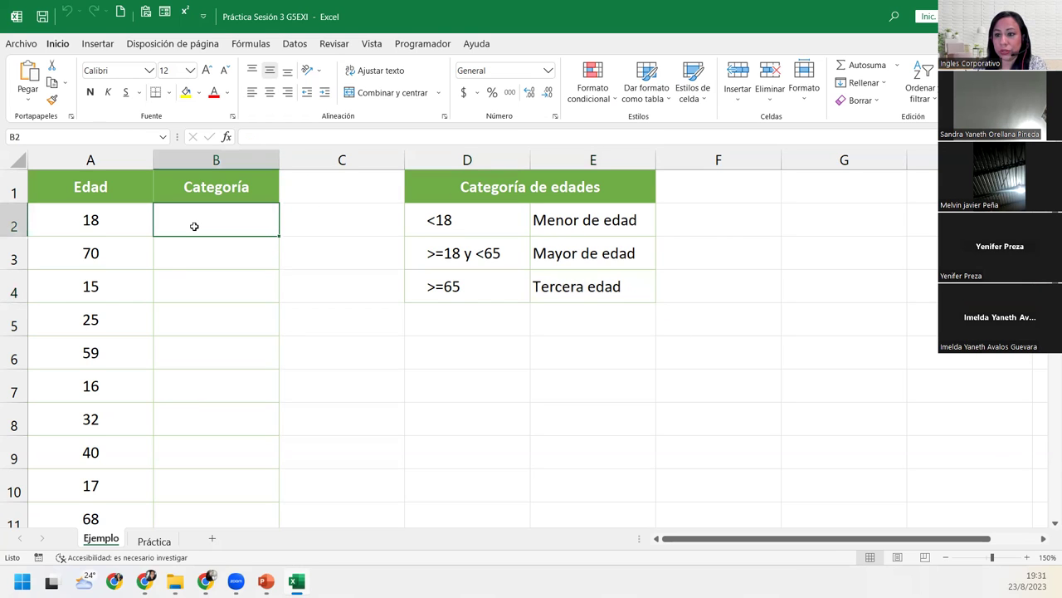
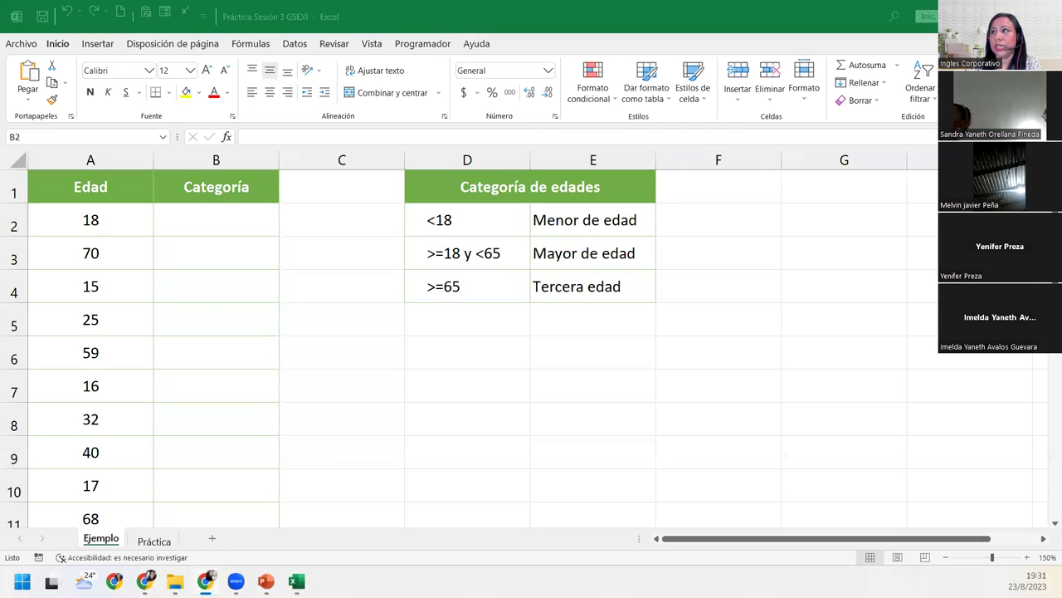
# Review the age category table: <18 Menor de edad, >=18 y <65 Mayor de edad, >=65 Tercera edad.
pyautogui.click(433, 253)
pyautogui.doubleClick(433, 253)
pyautogui.hotkey('shift', 'Left')
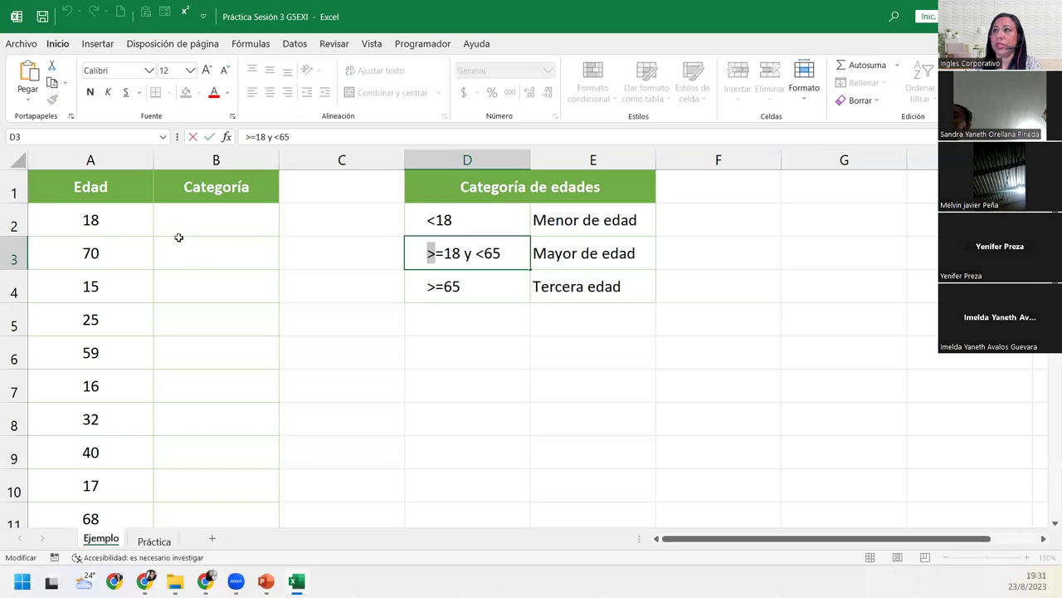
pyautogui.click(174, 228)
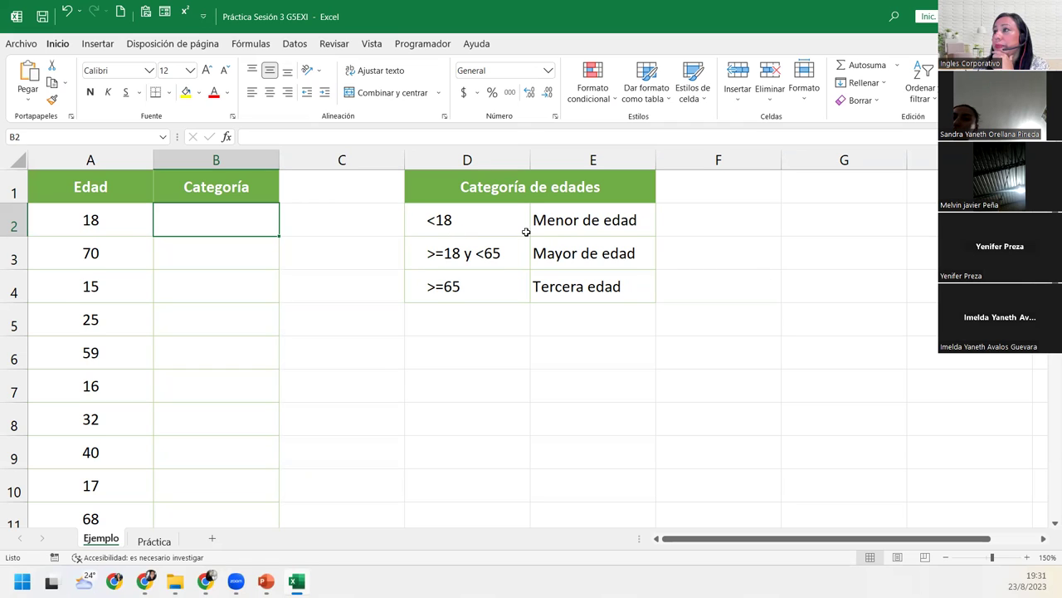
pyautogui.click(483, 219)
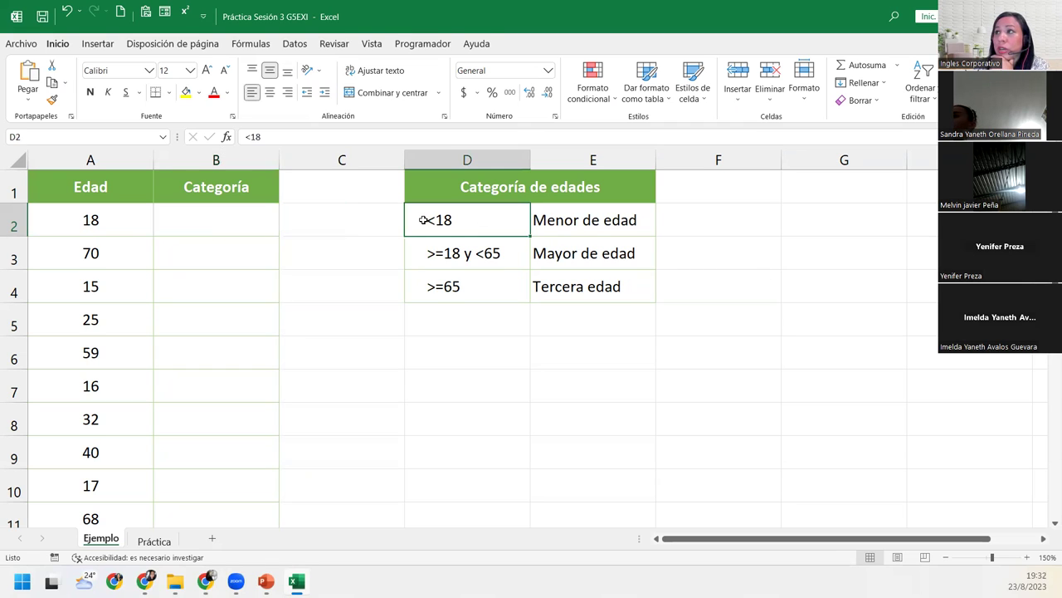
pyautogui.keyDown('shift'); pyautogui.click(593, 227); pyautogui.keyUp('shift')
pyautogui.moveTo(593, 227); pyautogui.dragTo(592, 226)
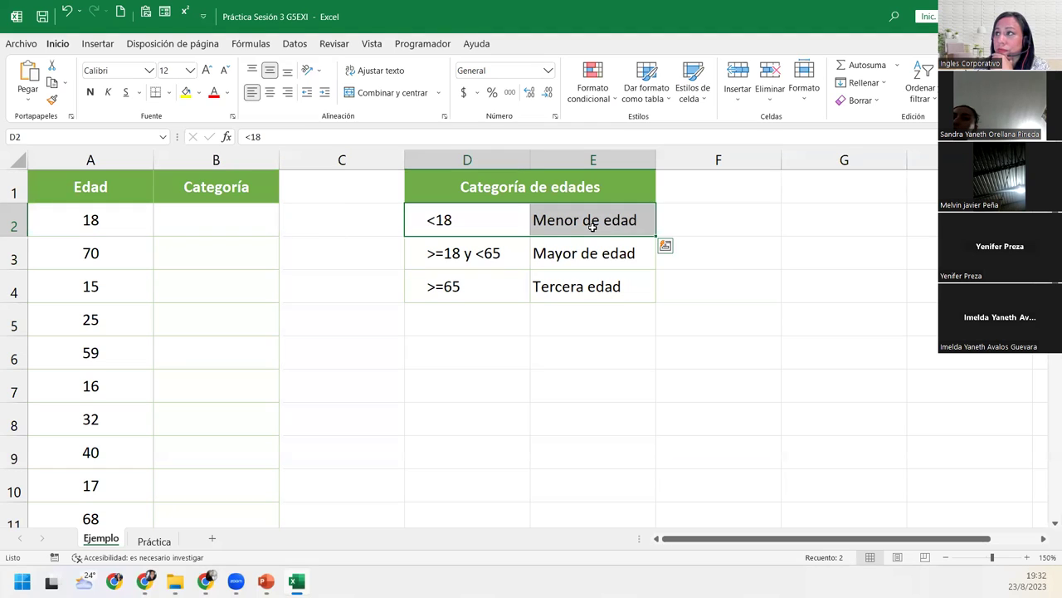
pyautogui.click(431, 252)
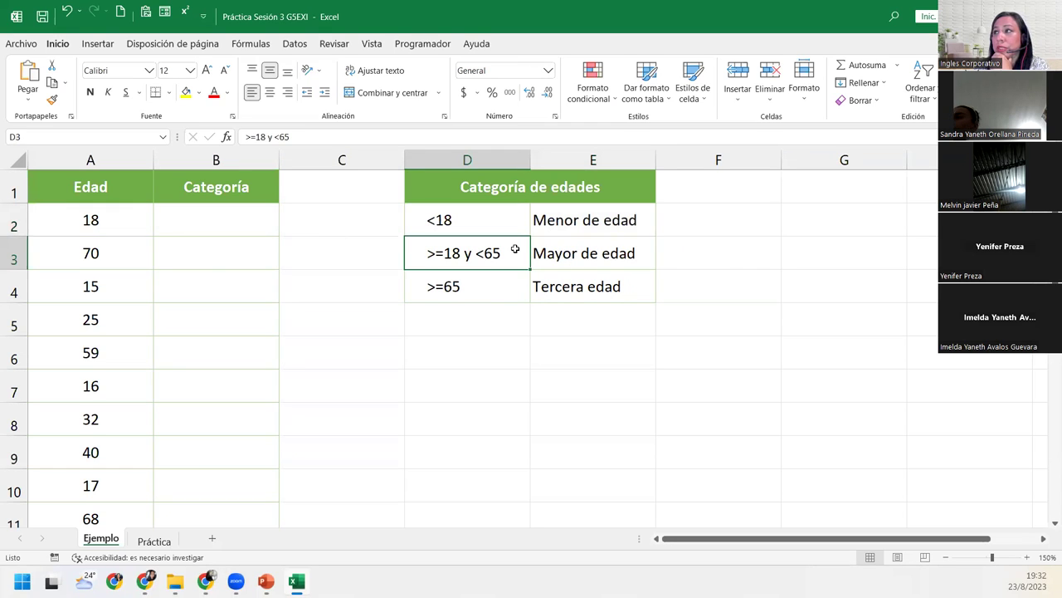
pyautogui.click(466, 288)
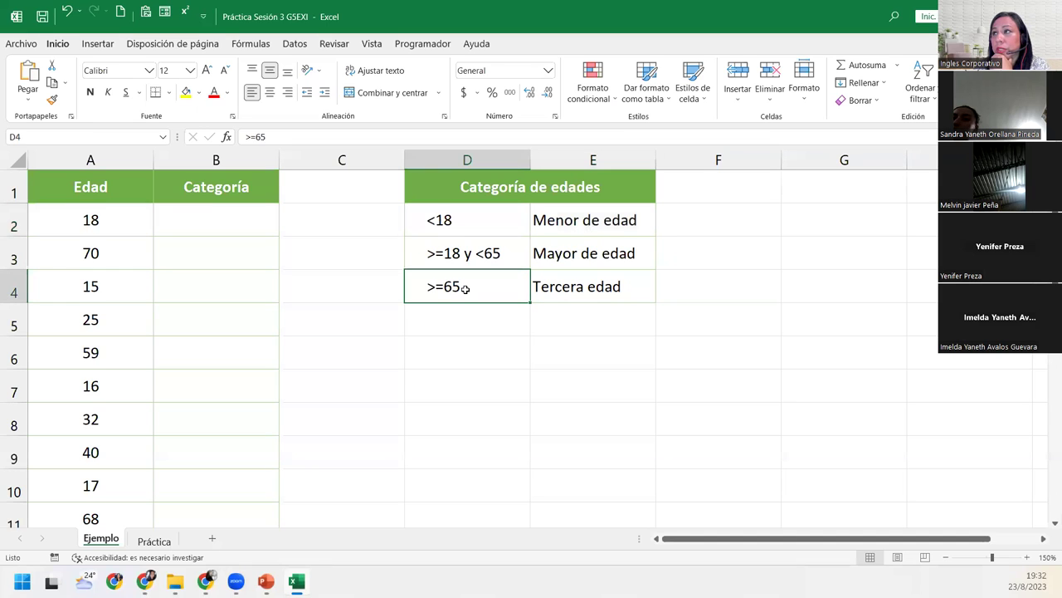
pyautogui.click(502, 247)
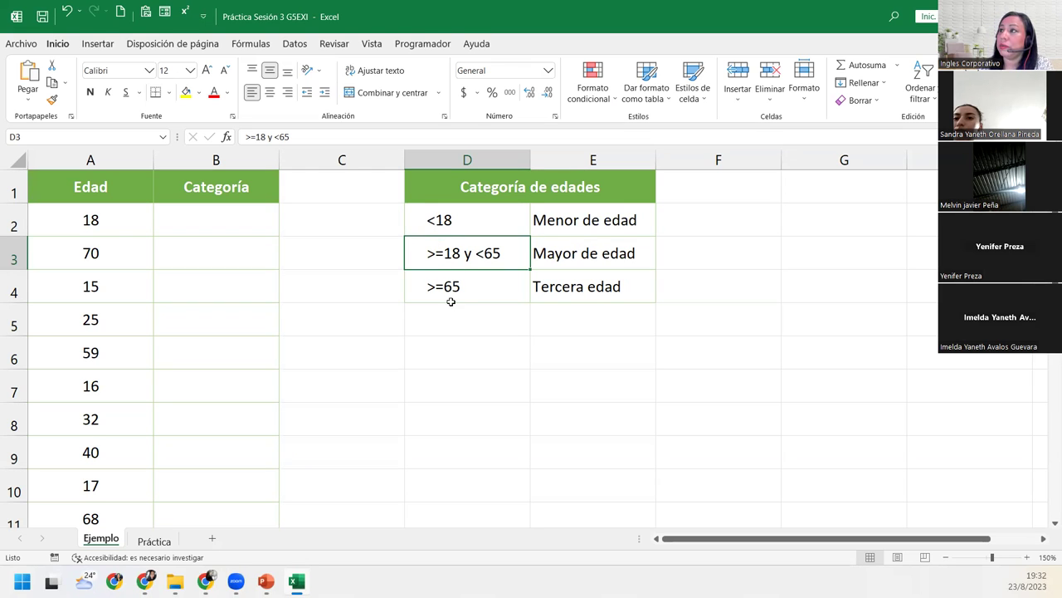
pyautogui.click(453, 279)
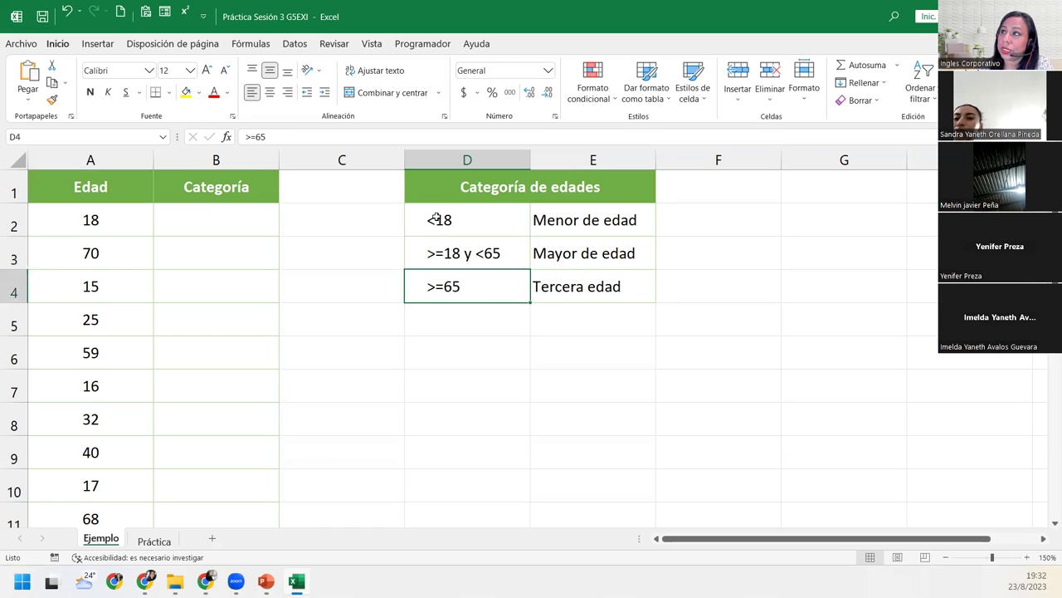
pyautogui.moveTo(435, 218); pyautogui.dragTo(591, 217)
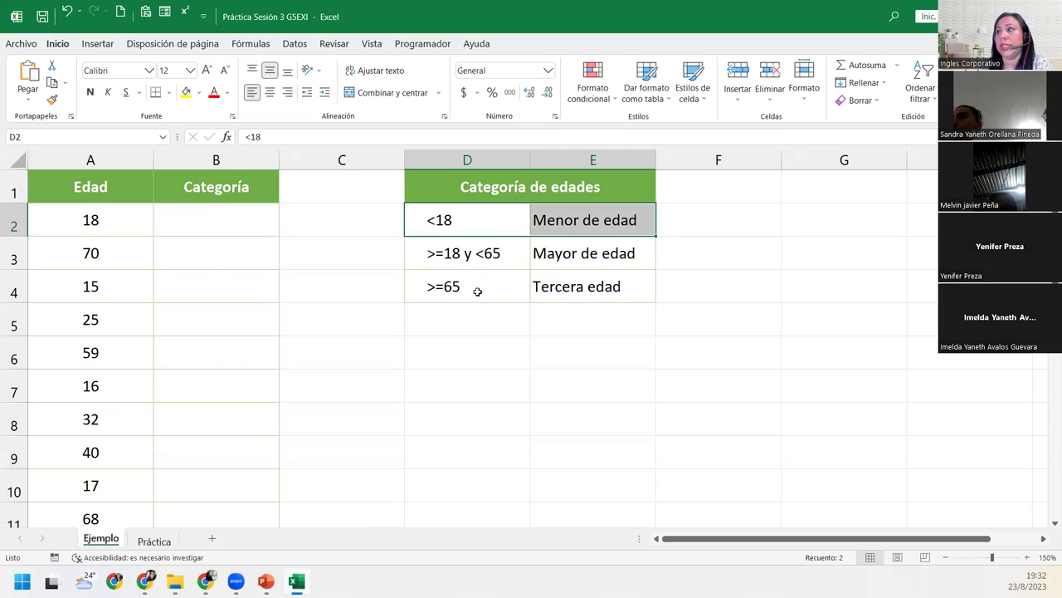
pyautogui.moveTo(441, 279); pyautogui.dragTo(555, 279)
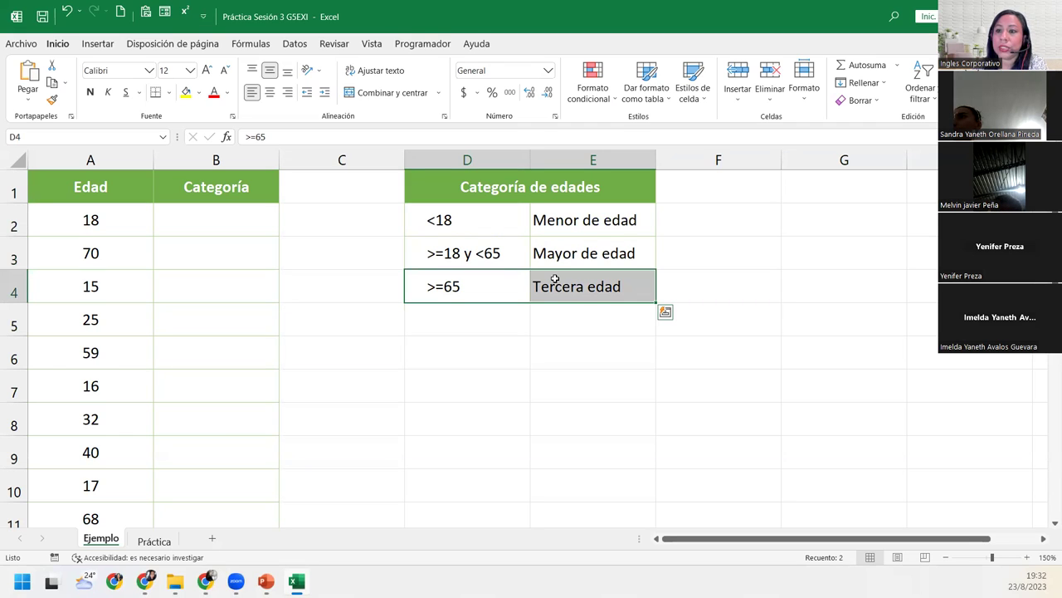
pyautogui.click(554, 251)
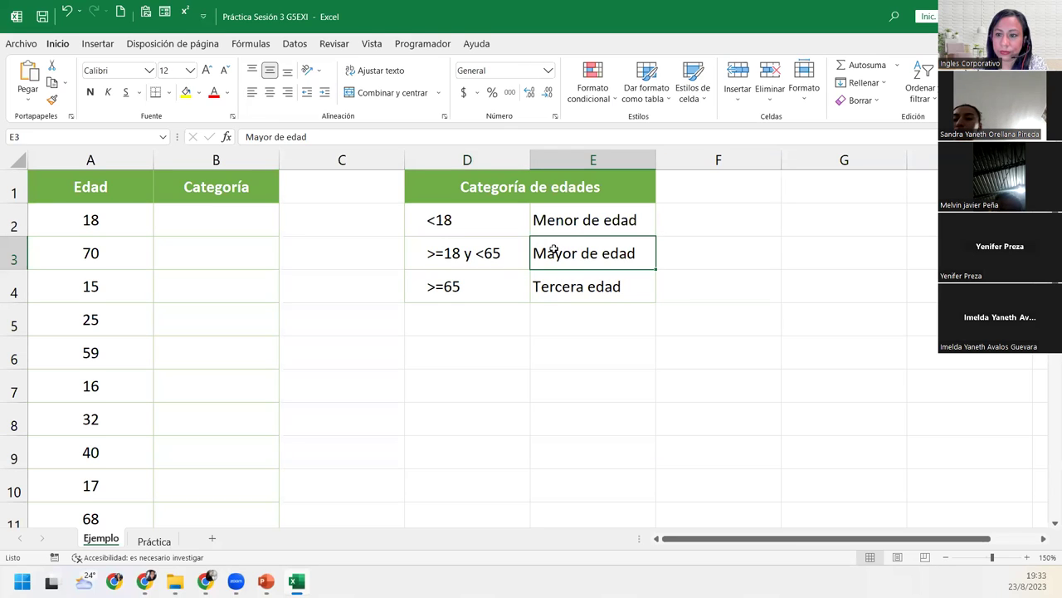
pyautogui.moveTo(457, 219); pyautogui.dragTo(597, 216)
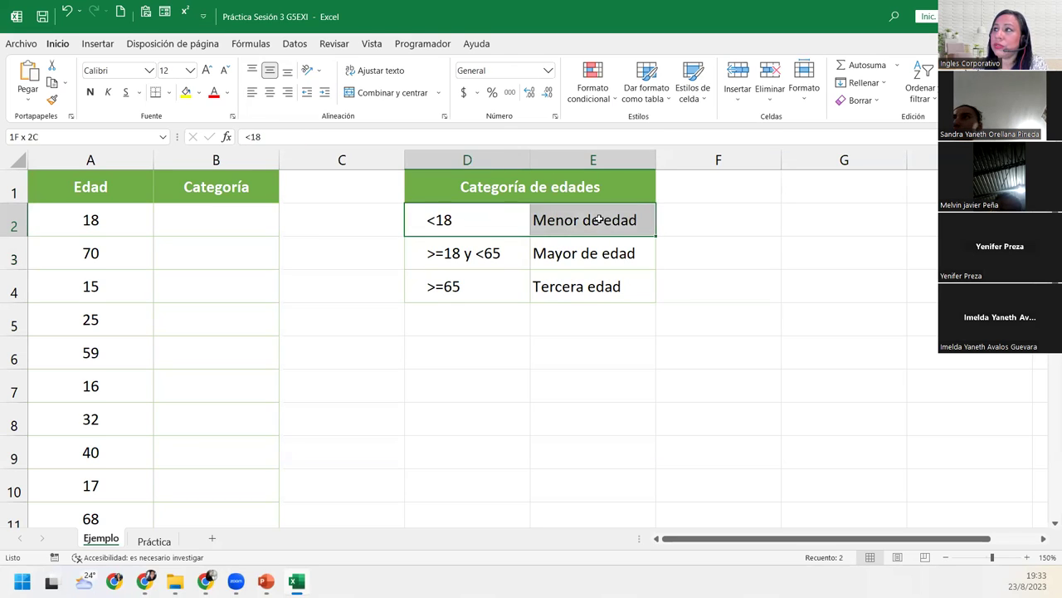
pyautogui.moveTo(446, 284); pyautogui.dragTo(612, 288)
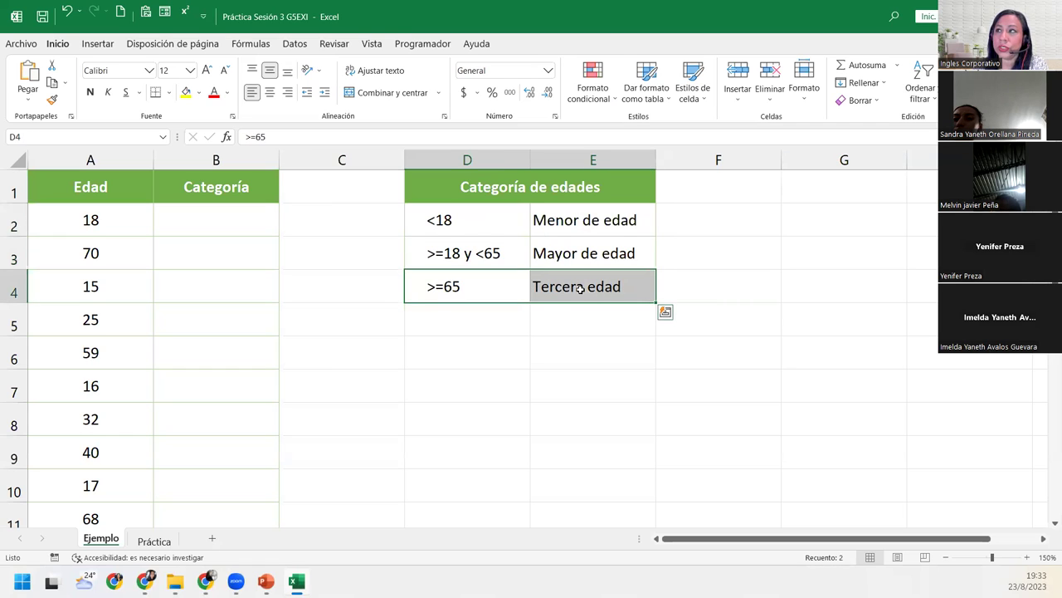
# In B2, start the formula =SI(A2<18;"Menor de edad"; for the under-18 case.
pyautogui.click(225, 232)
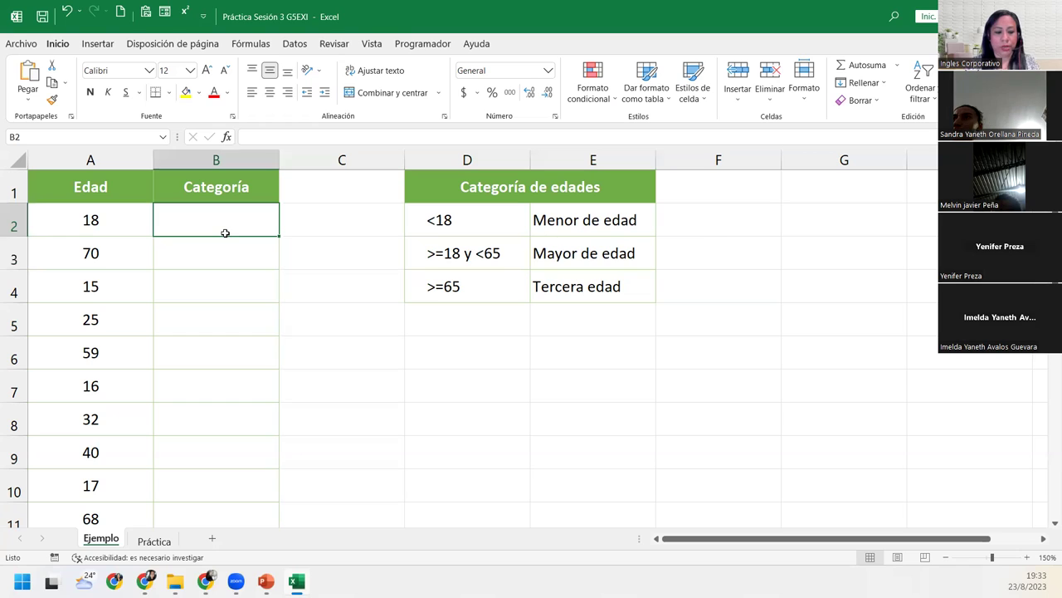
pyautogui.write('=')
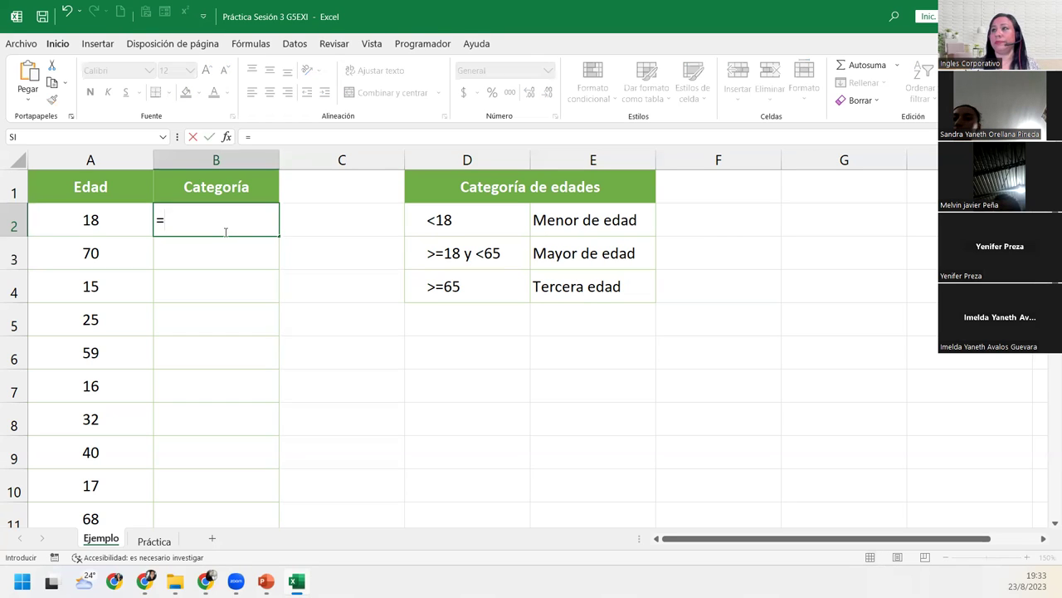
pyautogui.write('SI(')
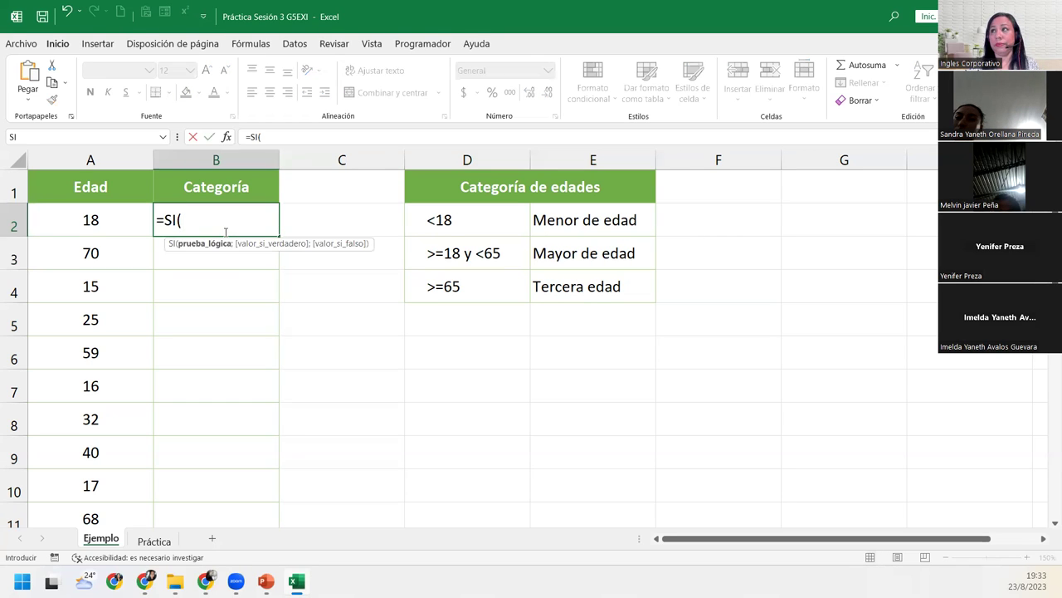
pyautogui.click(122, 206)
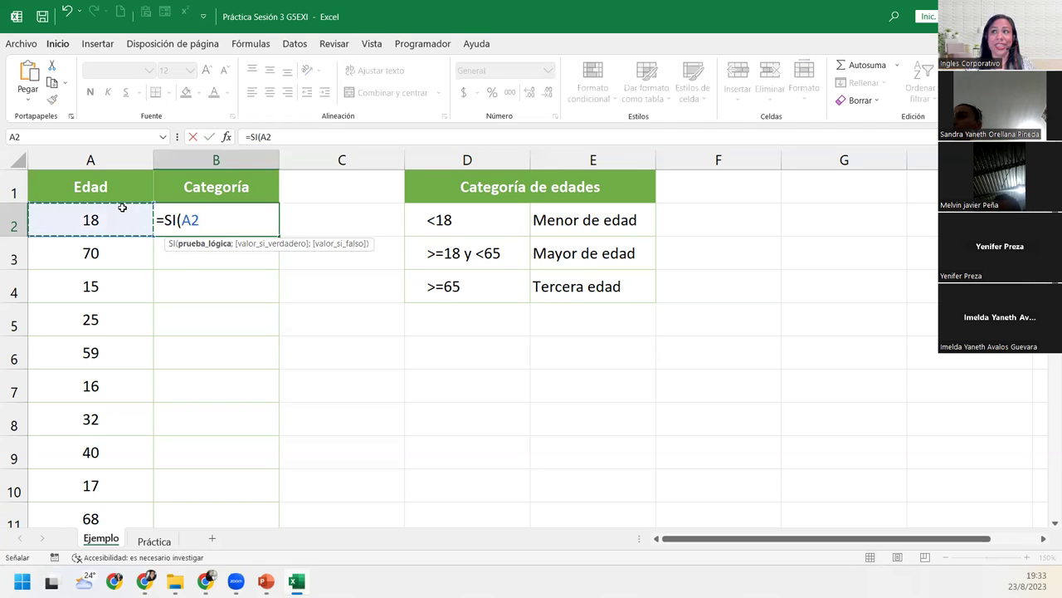
pyautogui.write('<18;')
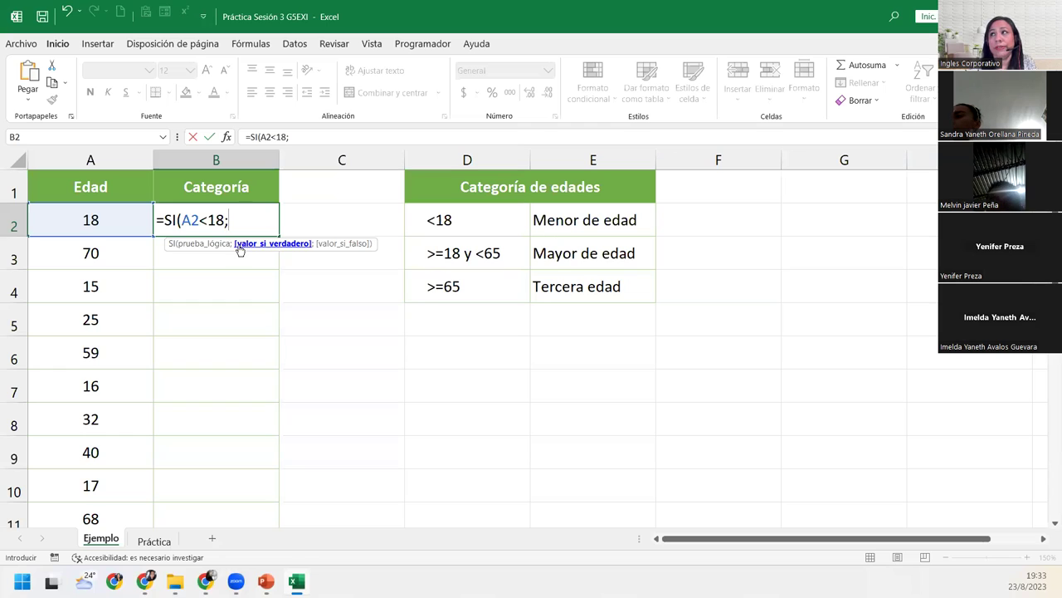
pyautogui.click(242, 212)
pyautogui.write('"M')
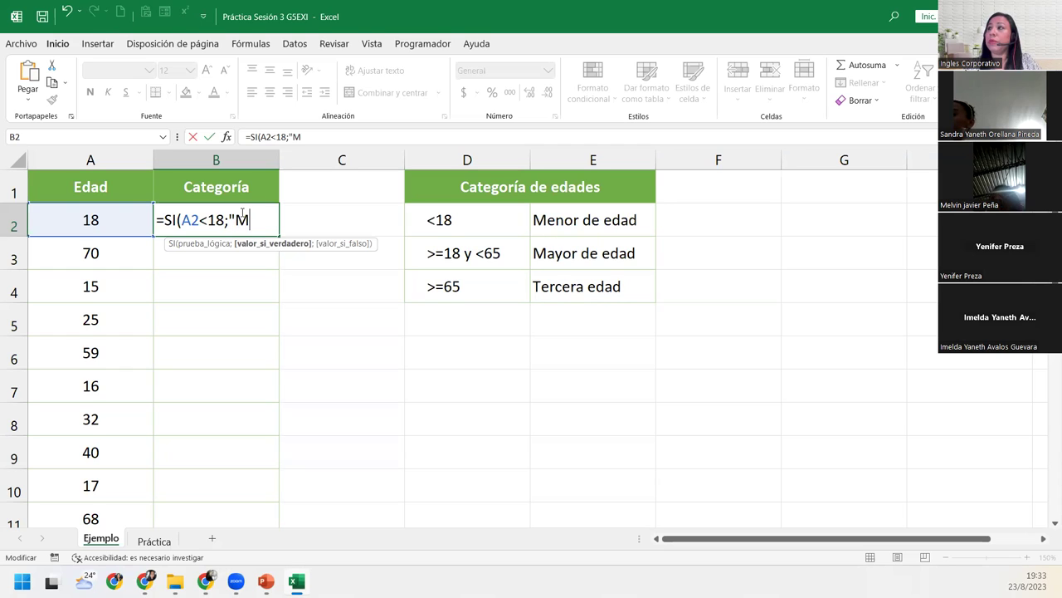
pyautogui.write('enor de edad"')
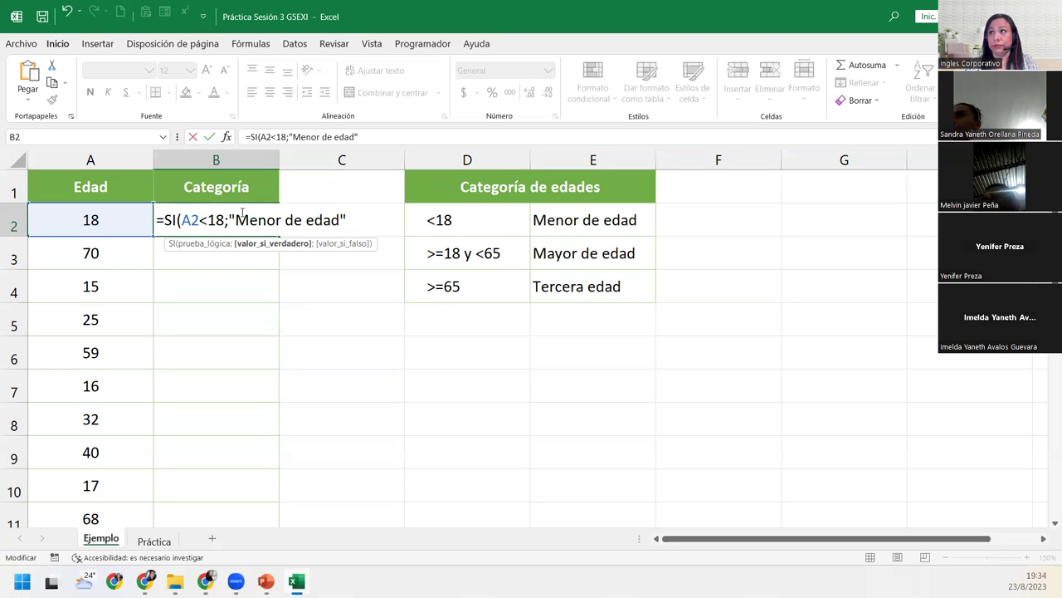
pyautogui.write(';')
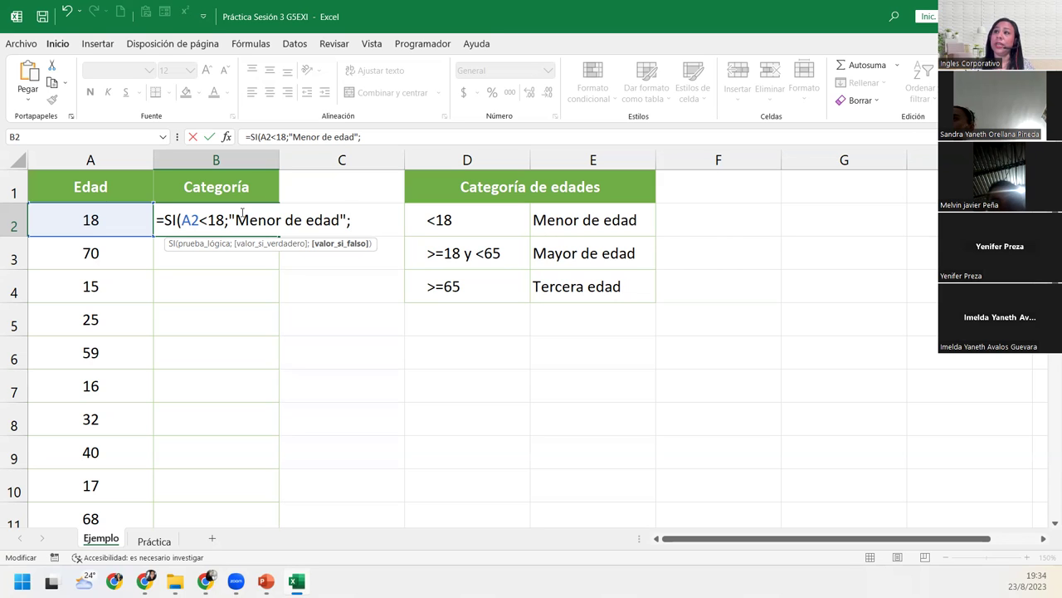
# Nest SI(A2>=65;"Tercera edad";"Mayor de edad") as the false case of B2's formula.
pyautogui.click(105, 225)
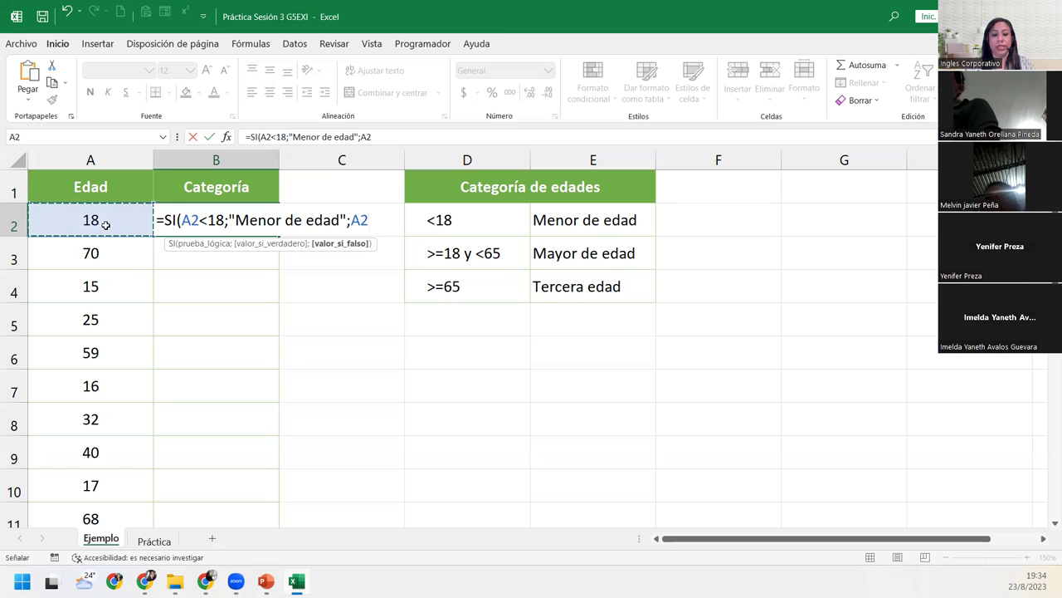
pyautogui.press('BackSpace')
pyautogui.press('BackSpace')
pyautogui.write('si')
pyautogui.press('Tab')
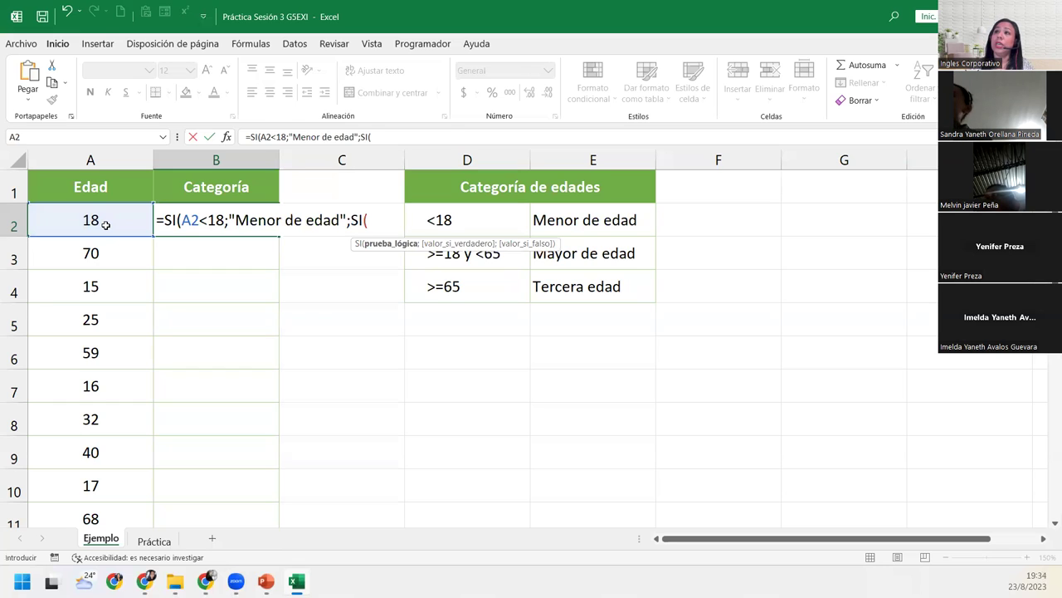
pyautogui.click(105, 224)
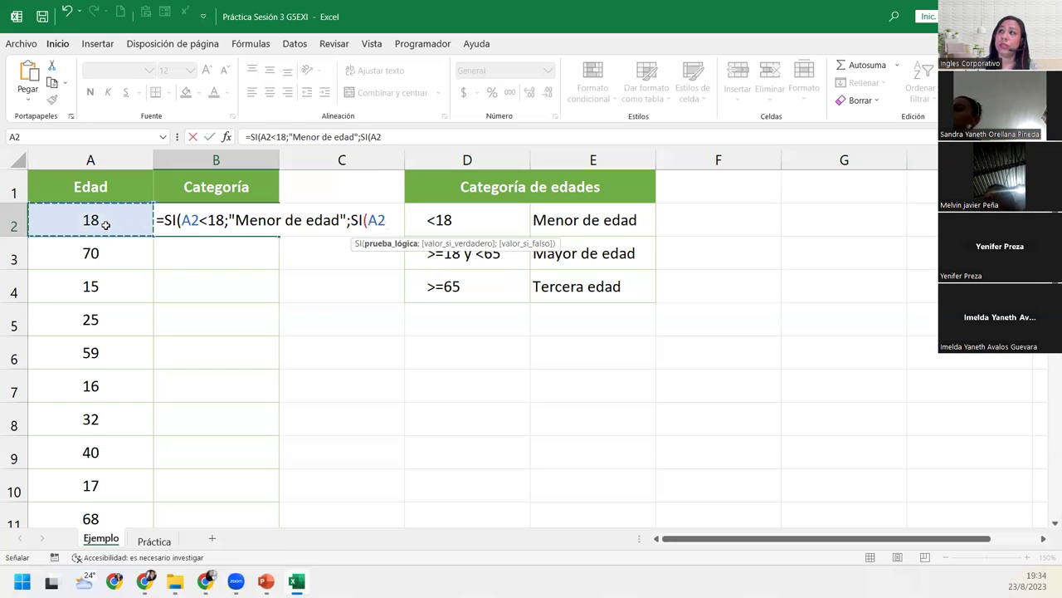
pyautogui.write('>=')
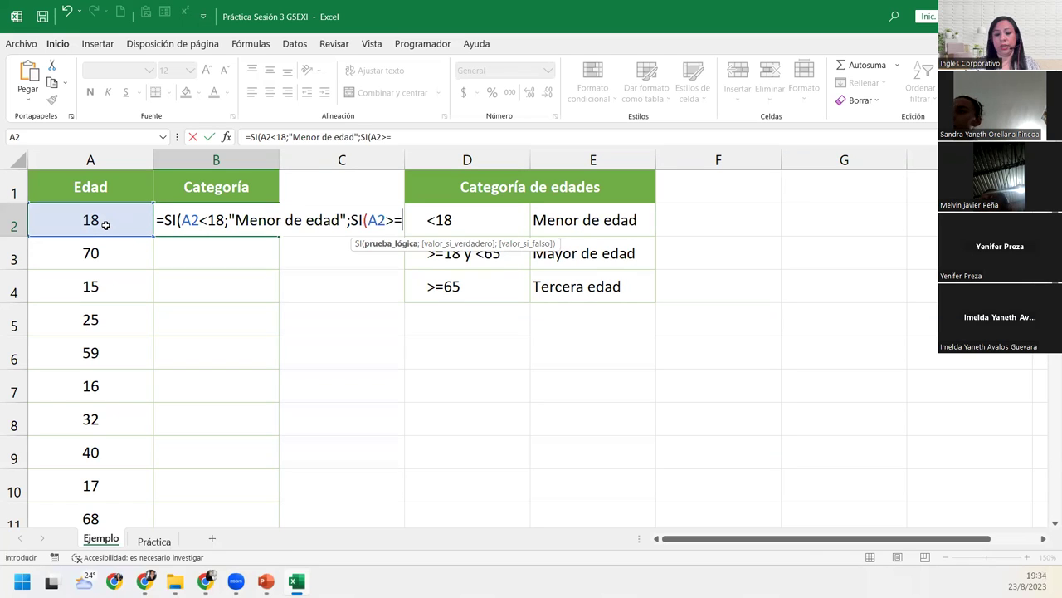
pyautogui.write('65')
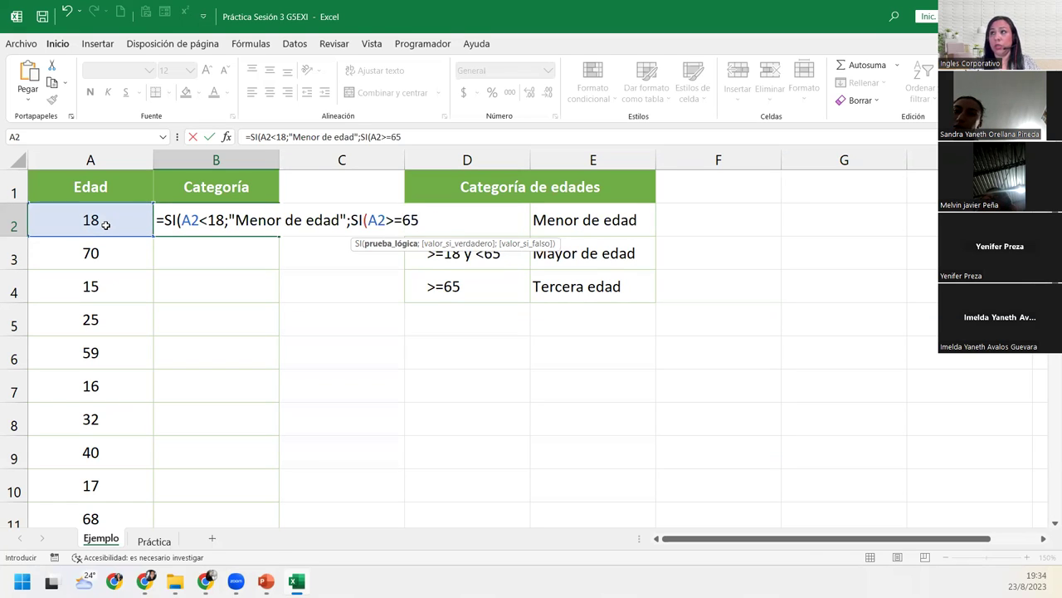
pyautogui.write(';')
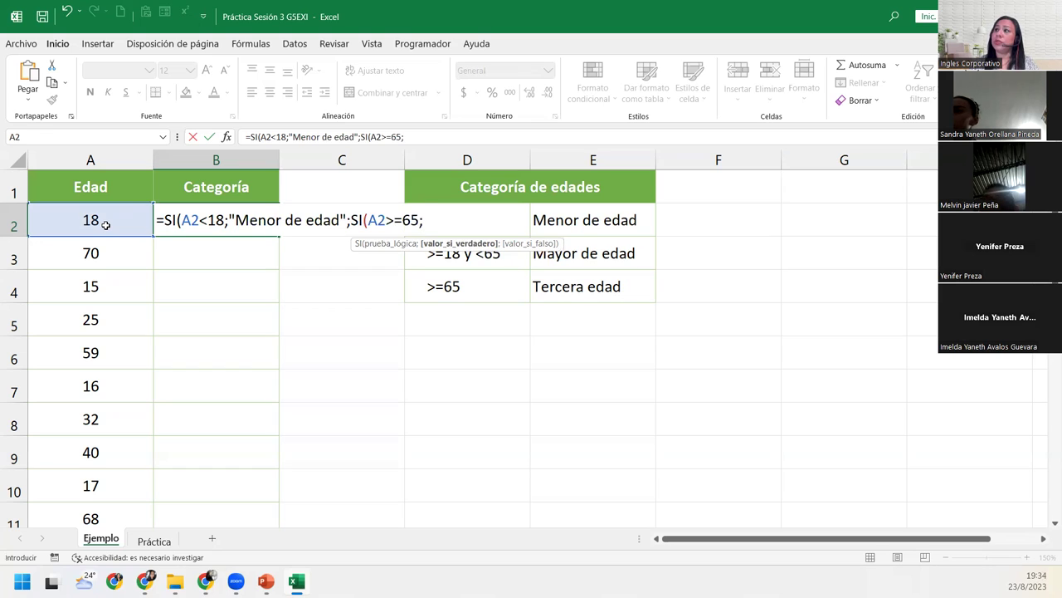
pyautogui.write('"Tercera edad"')
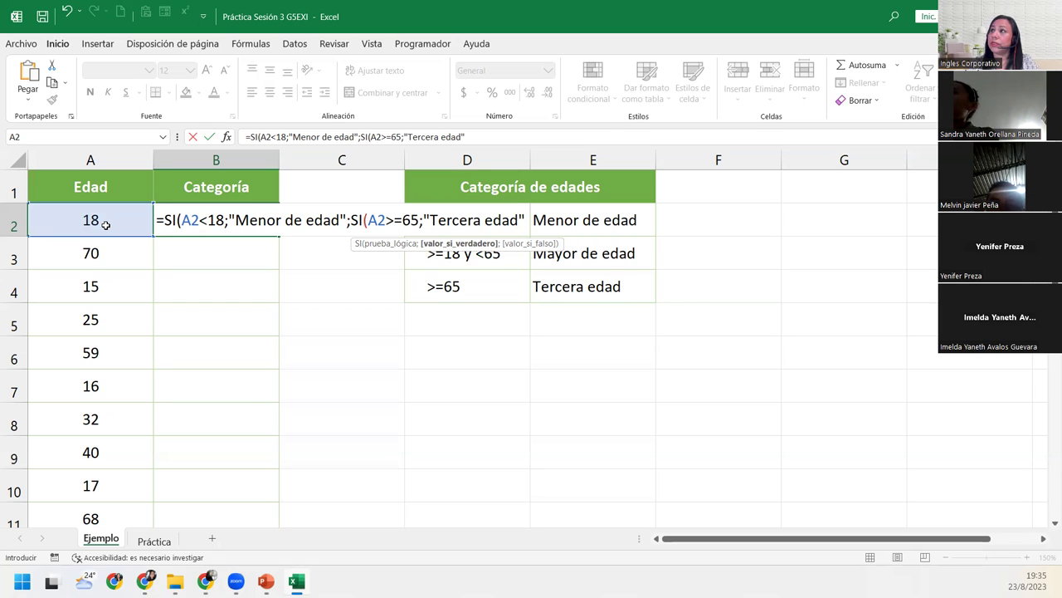
pyautogui.write(';')
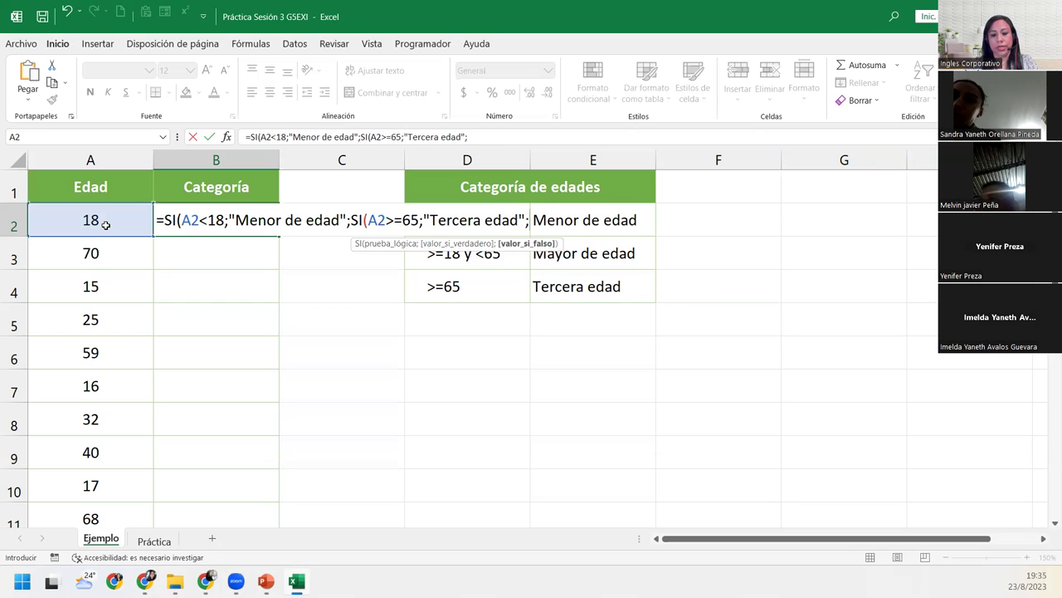
pyautogui.write('Mayor de')
pyautogui.press('BackSpace')
pyautogui.press('BackSpace')
pyautogui.press('BackSpace')
pyautogui.press('BackSpace')
pyautogui.press('BackSpace')
pyautogui.press('BackSpace')
pyautogui.press('BackSpace')
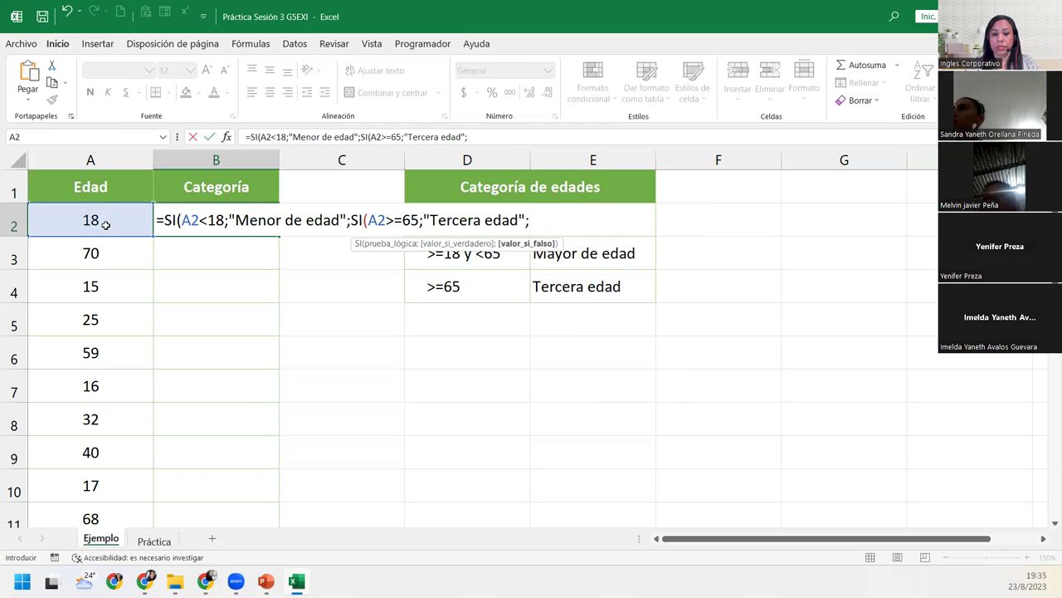
pyautogui.write('"Mayor de edad')
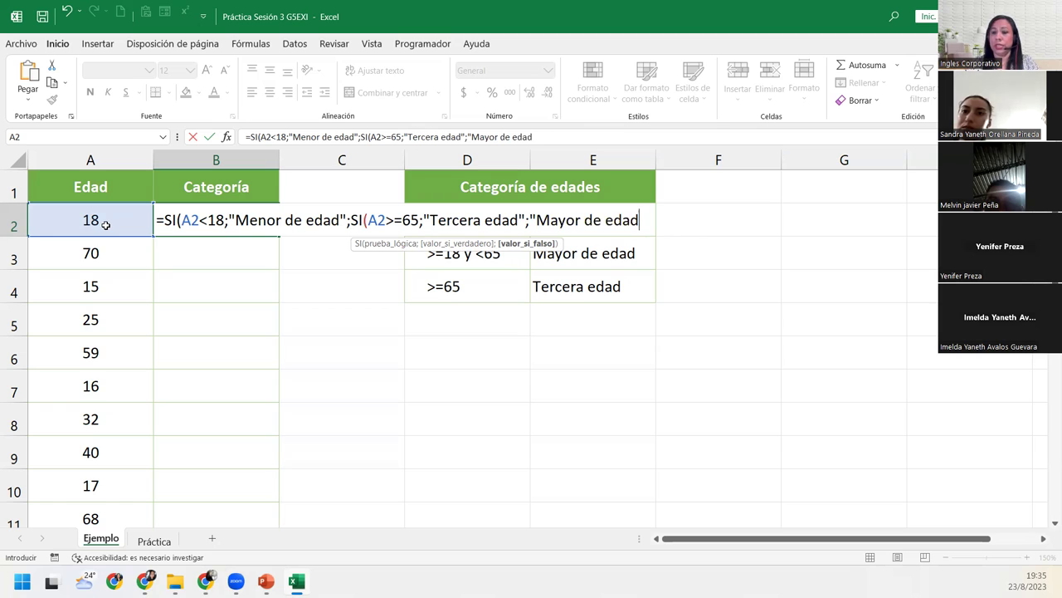
pyautogui.write('"')
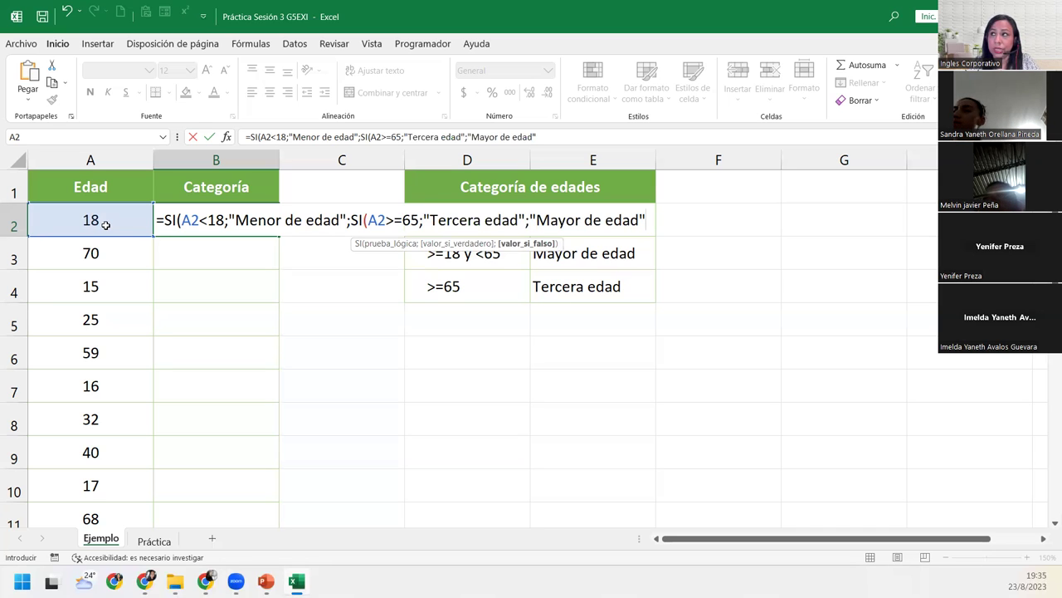
pyautogui.write('9')
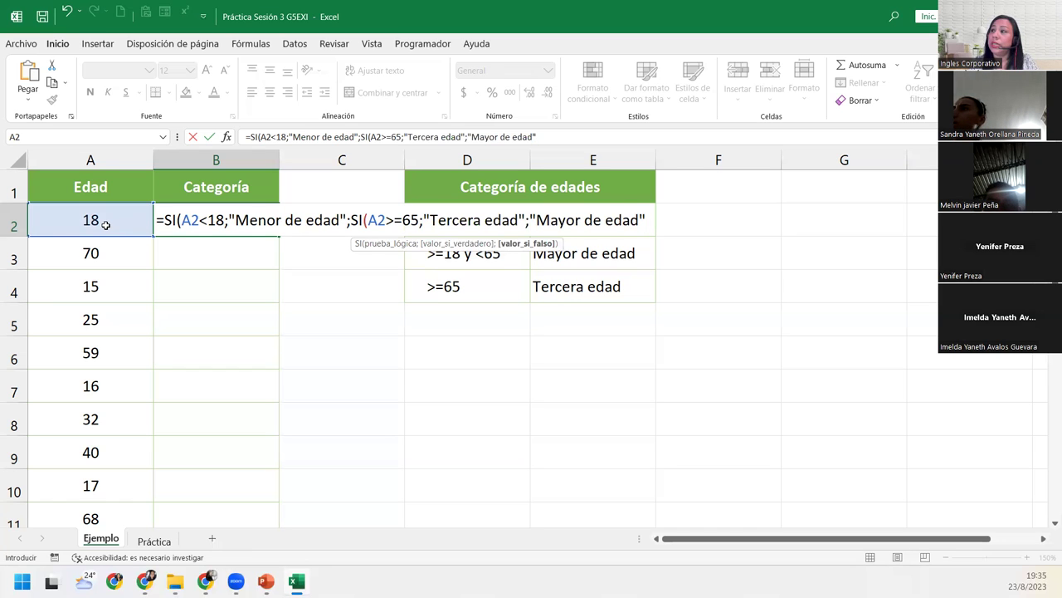
pyautogui.write(')')
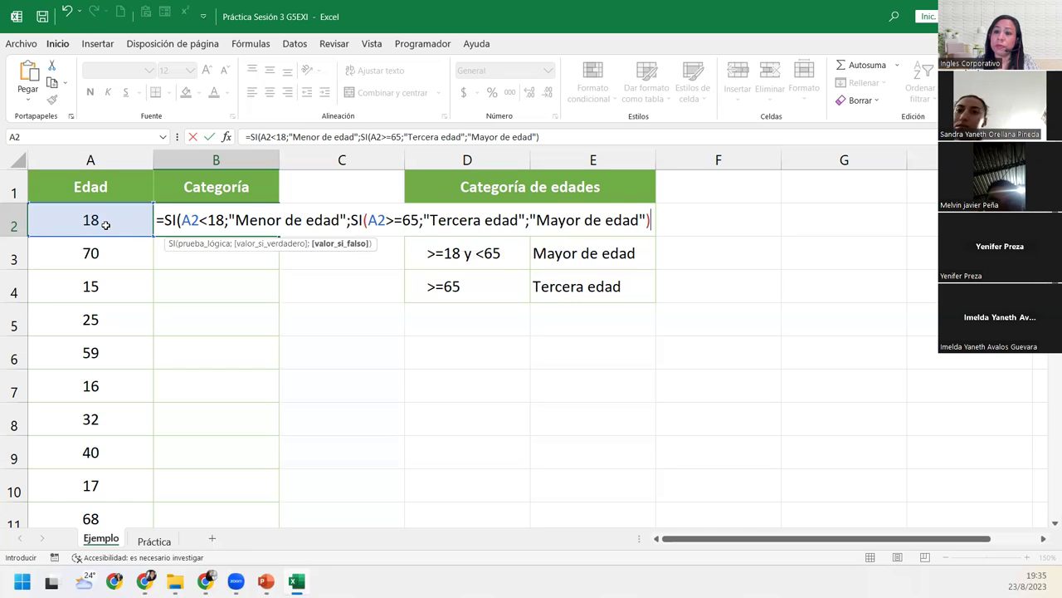
pyautogui.write(')')
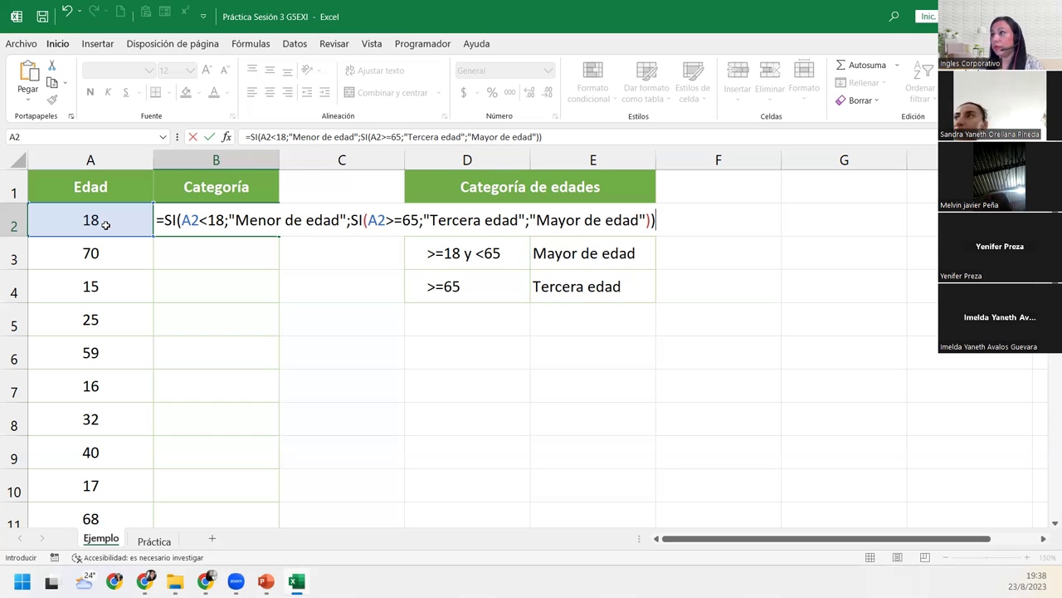
# Commit B2's nested SI formula, review it, and re-enter it so B2 shows Mayor de edad.
pyautogui.press('Return')
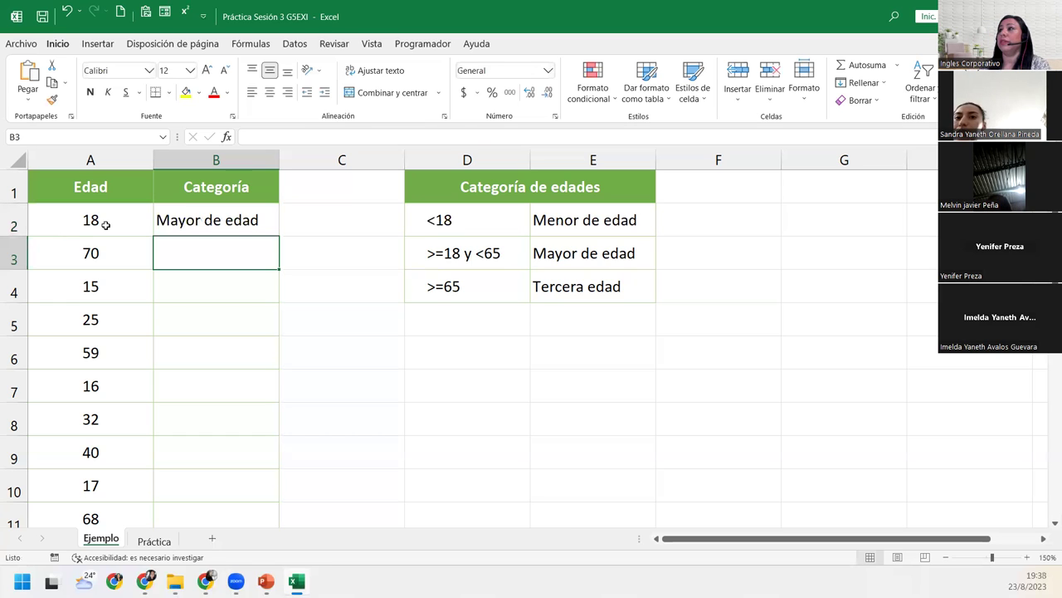
pyautogui.doubleClick(238, 222)
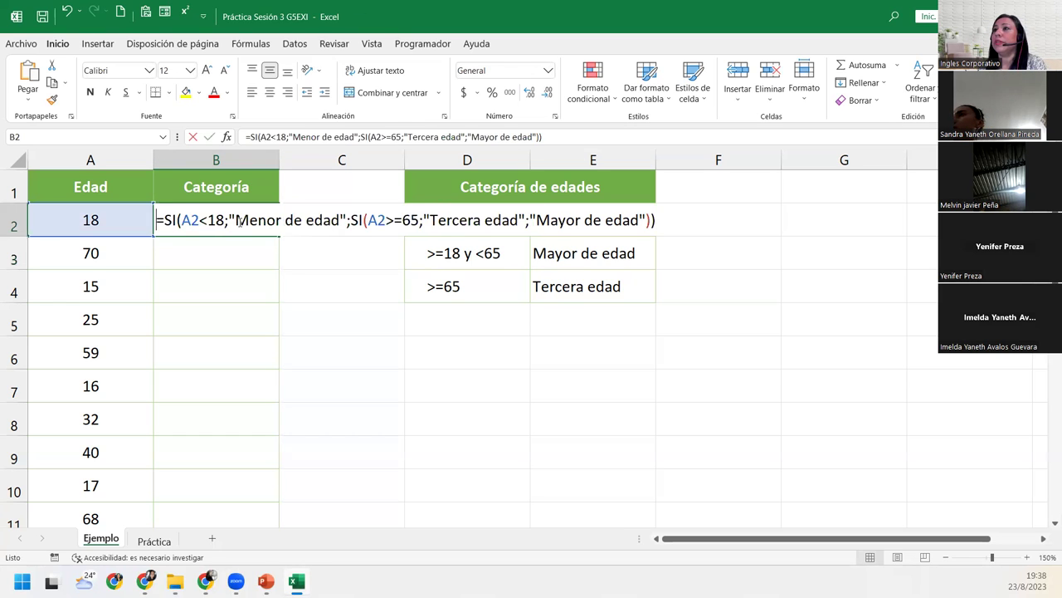
pyautogui.click(207, 221)
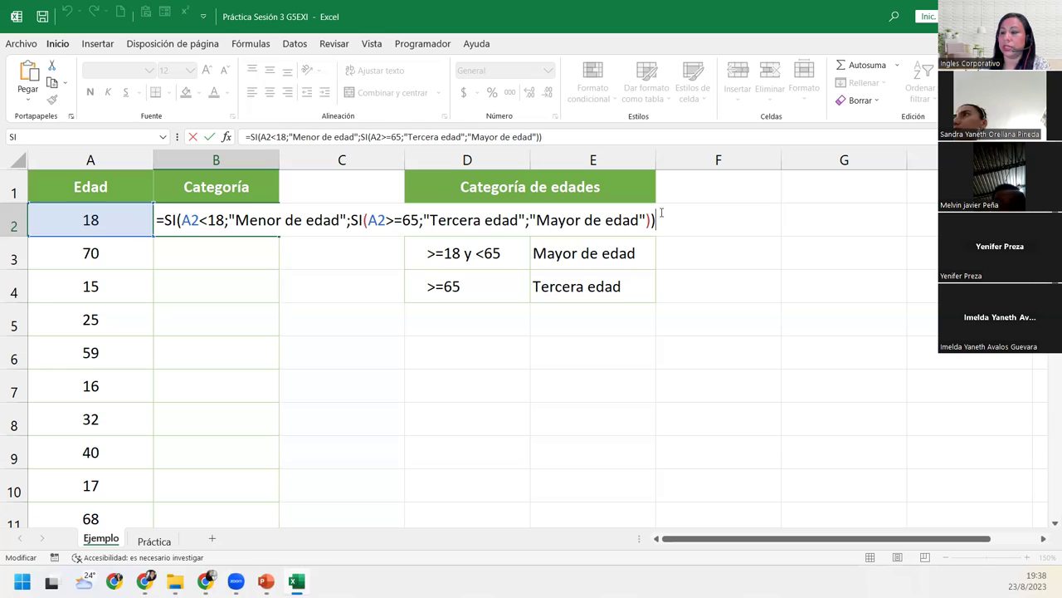
pyautogui.press('Return')
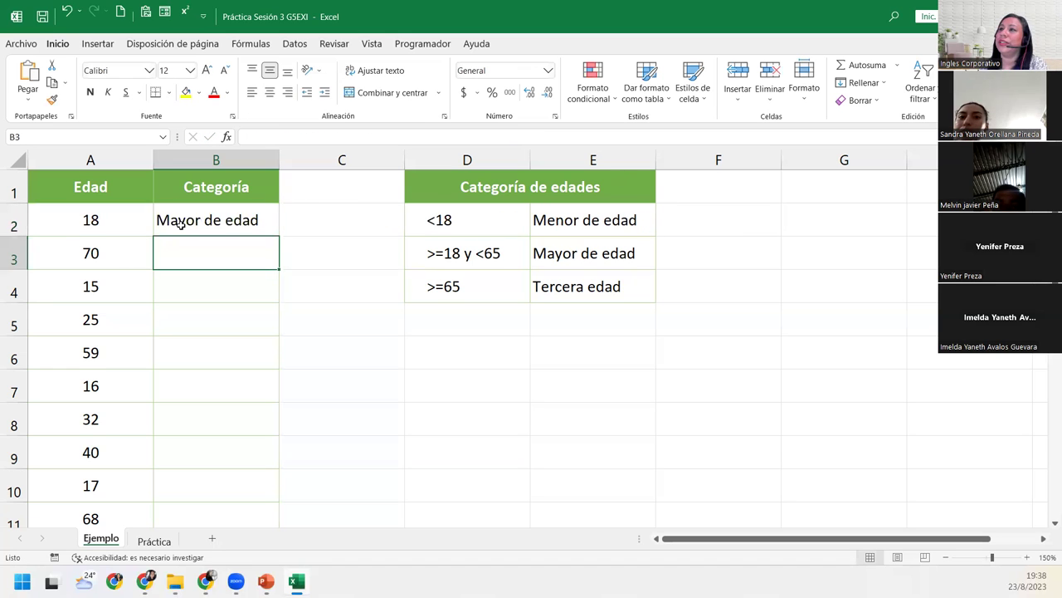
pyautogui.click(179, 221)
# Fill B2's formula down to row 15 and check B3–B6 and B11 reference their own ages.
pyautogui.doubleClick(280, 235)
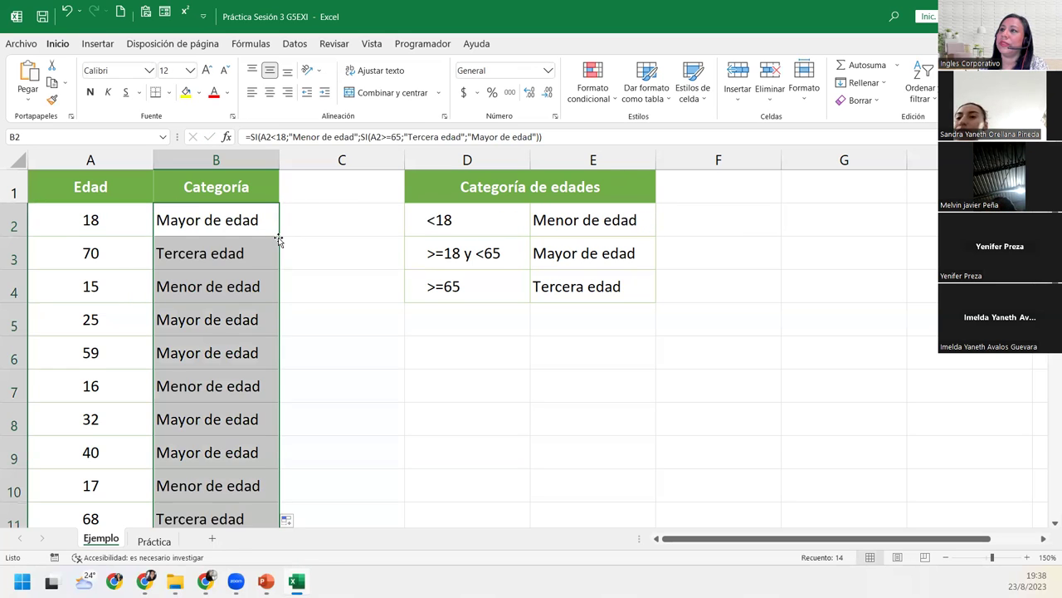
pyautogui.click(204, 254)
pyautogui.click(73, 240)
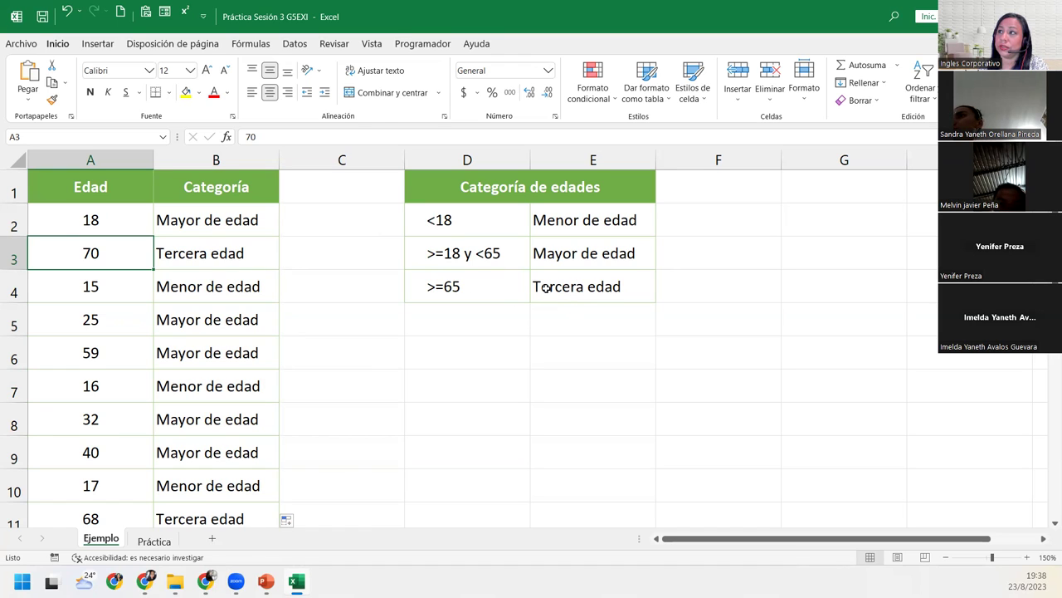
pyautogui.click(236, 253)
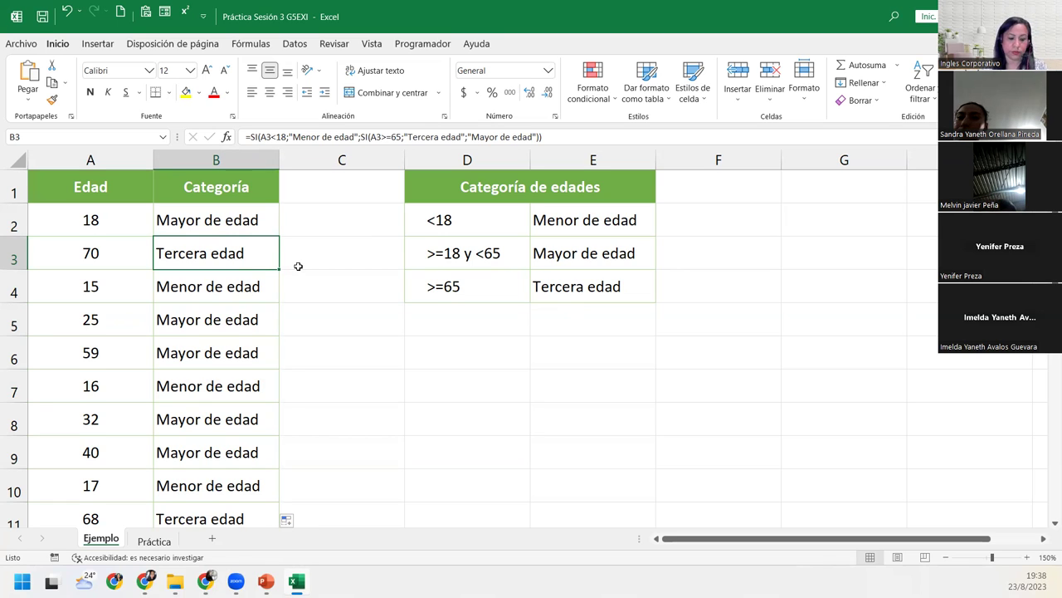
pyautogui.click(215, 290)
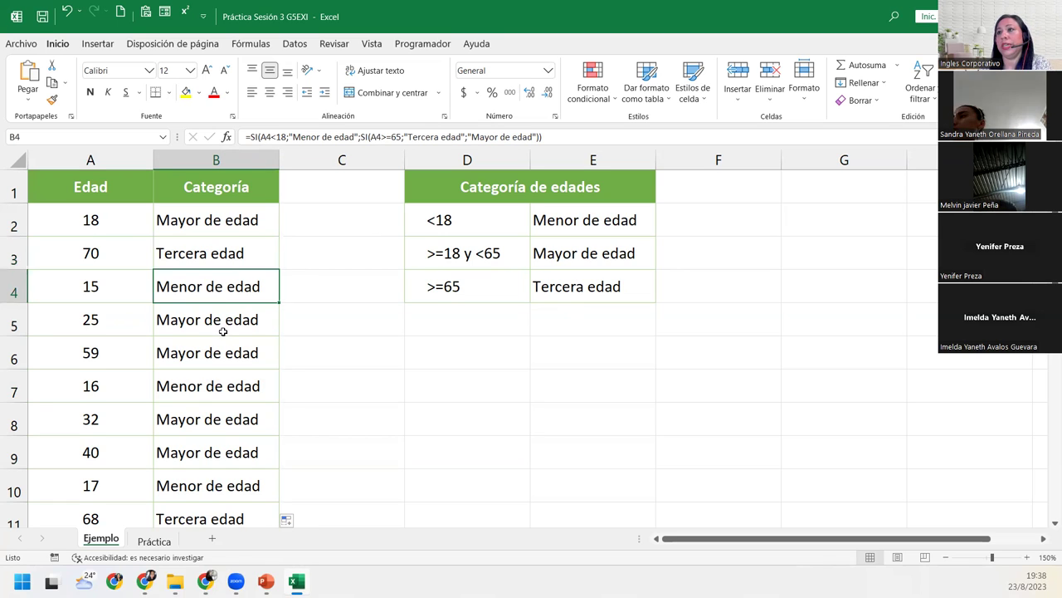
pyautogui.click(222, 319)
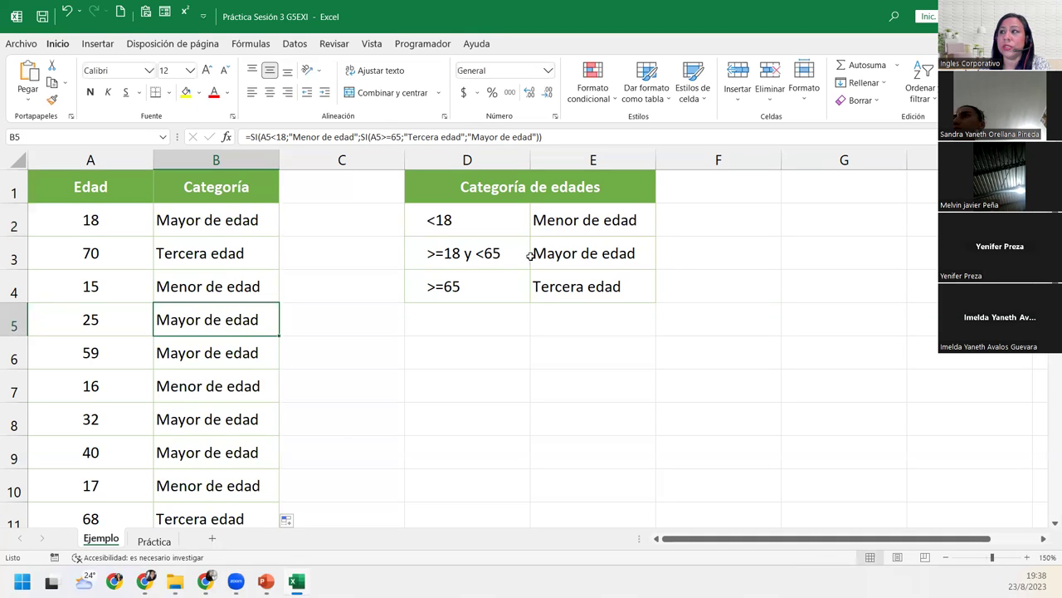
pyautogui.click(221, 344)
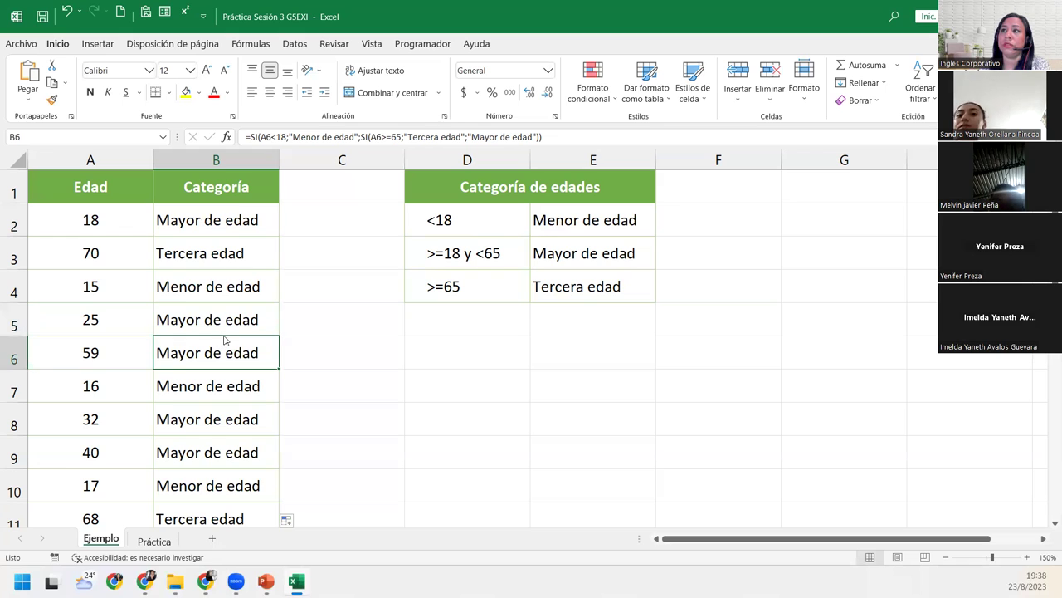
pyautogui.click(221, 321)
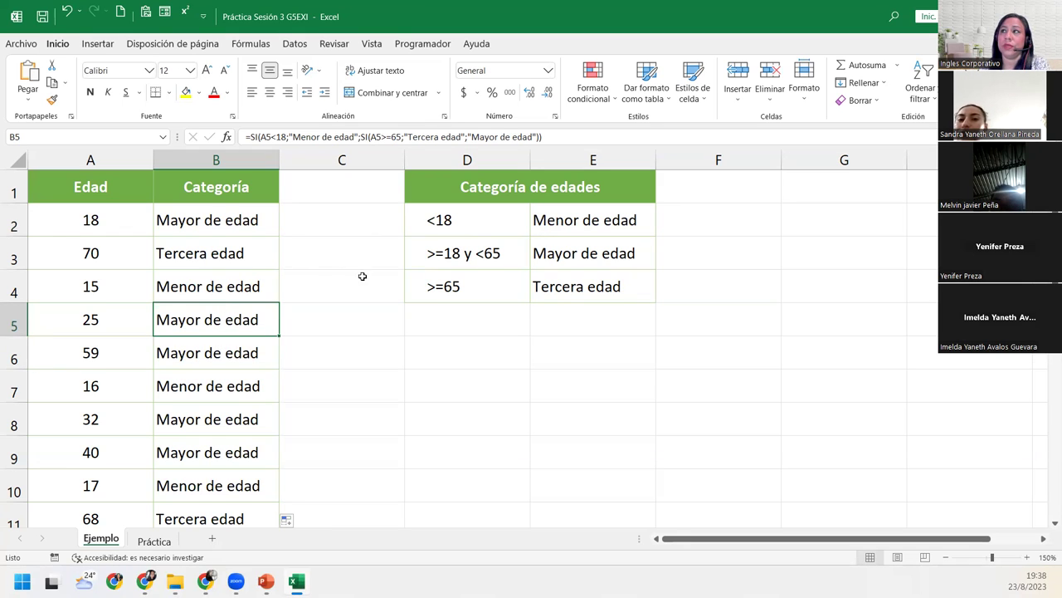
pyautogui.scroll(-3, 126, 478)
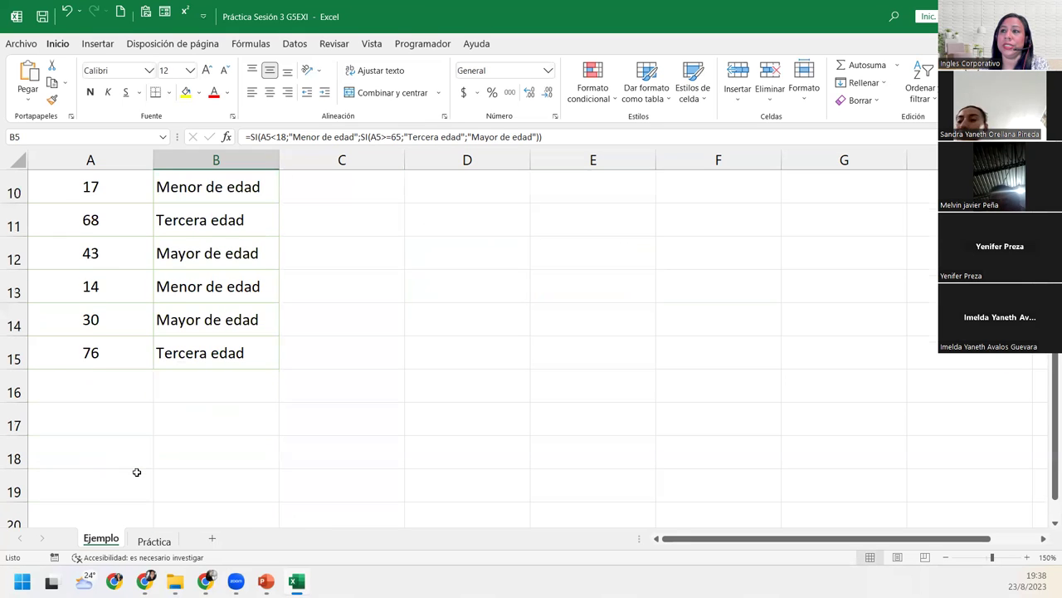
pyautogui.click(189, 220)
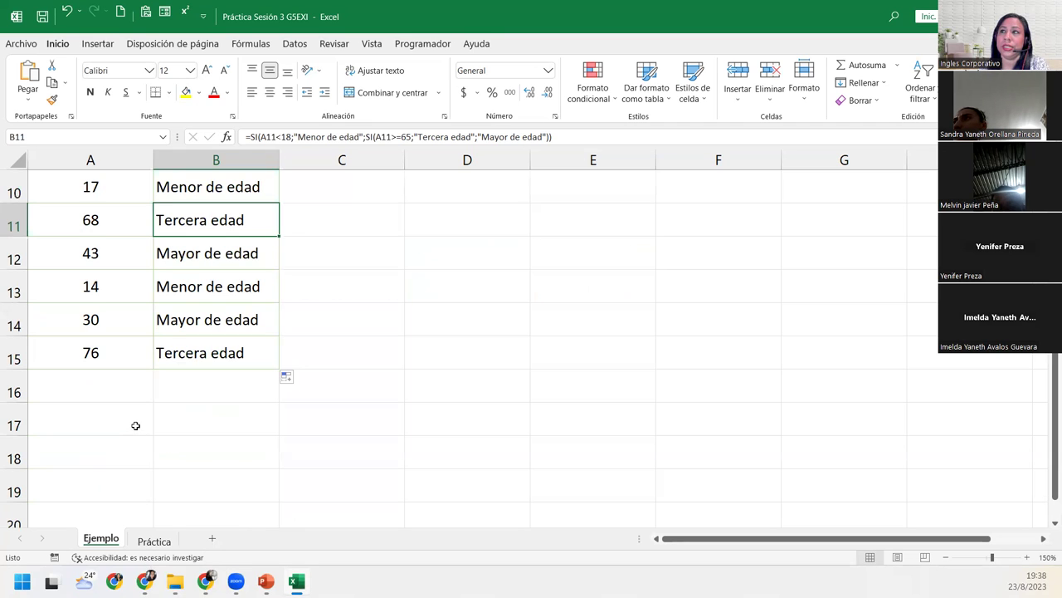
pyautogui.scroll(3, 136, 425)
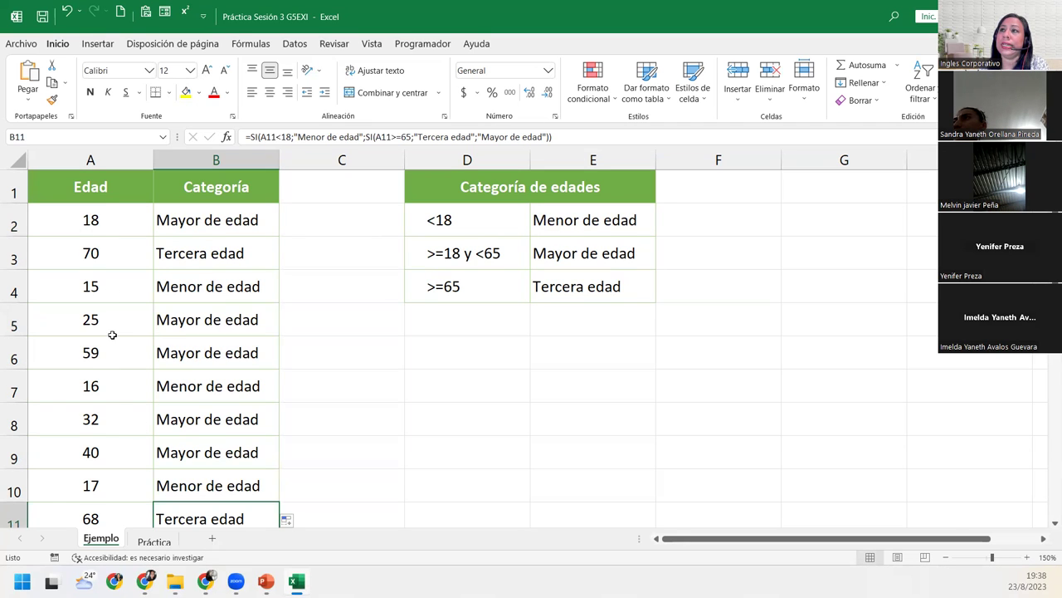
pyautogui.click(111, 287)
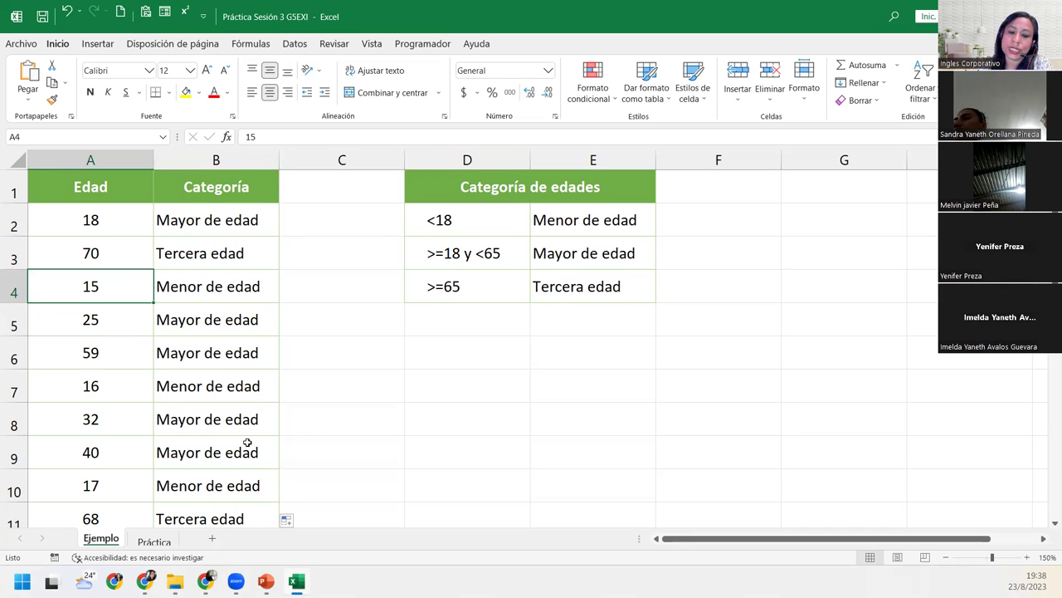
# Change A4's age from 15 to 75 so B4 becomes Tercera edad.
pyautogui.write('75')
pyautogui.press('Return')
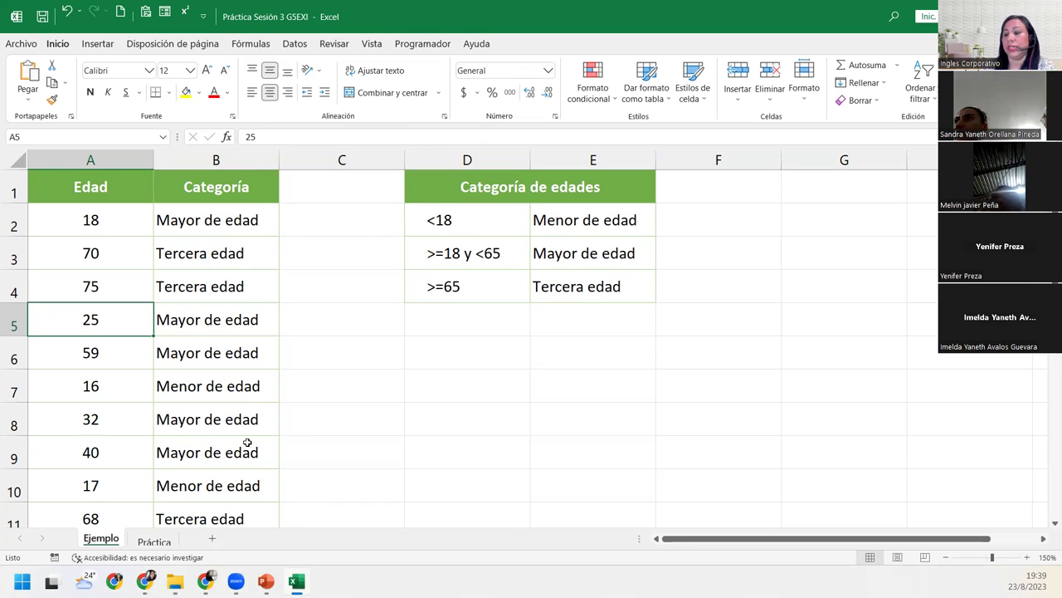
pyautogui.press('Up')
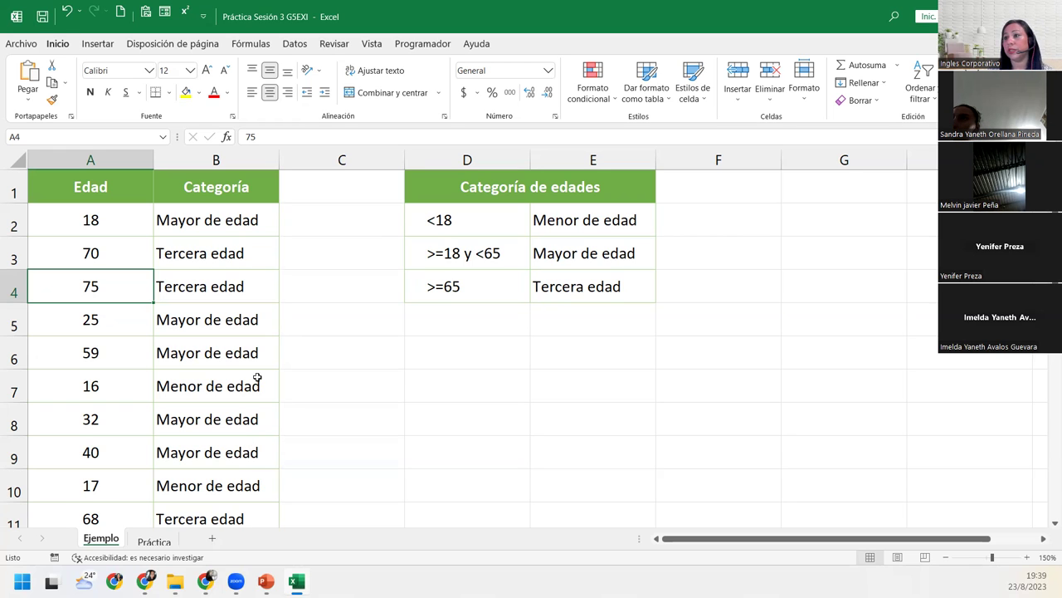
# Open the Práctica sheet and review the code table: 202 → 80, 204 → 400, 206 → 50.
pyautogui.click(154, 541)
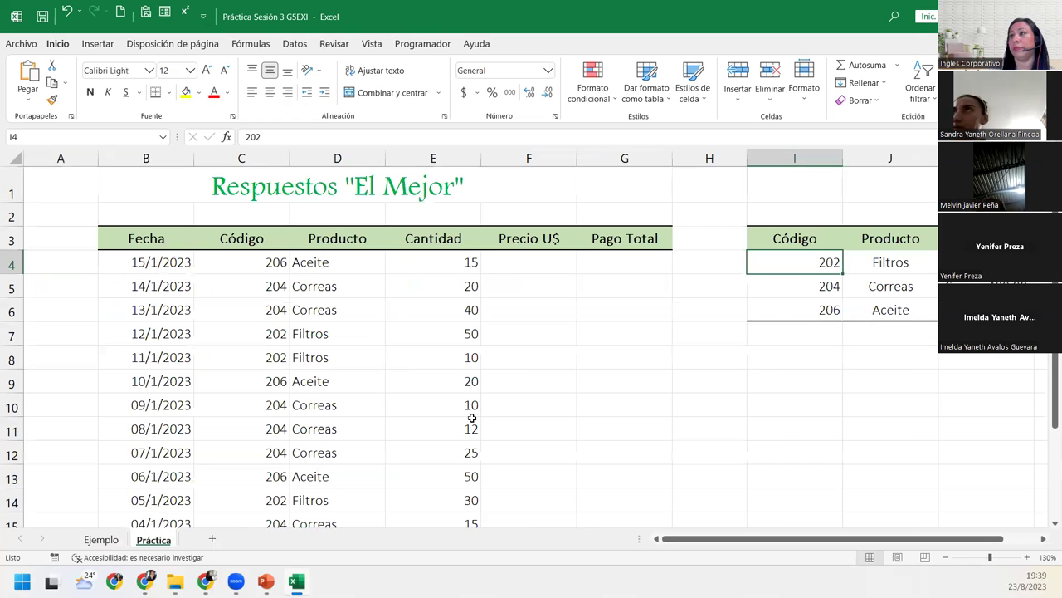
pyautogui.click(555, 262)
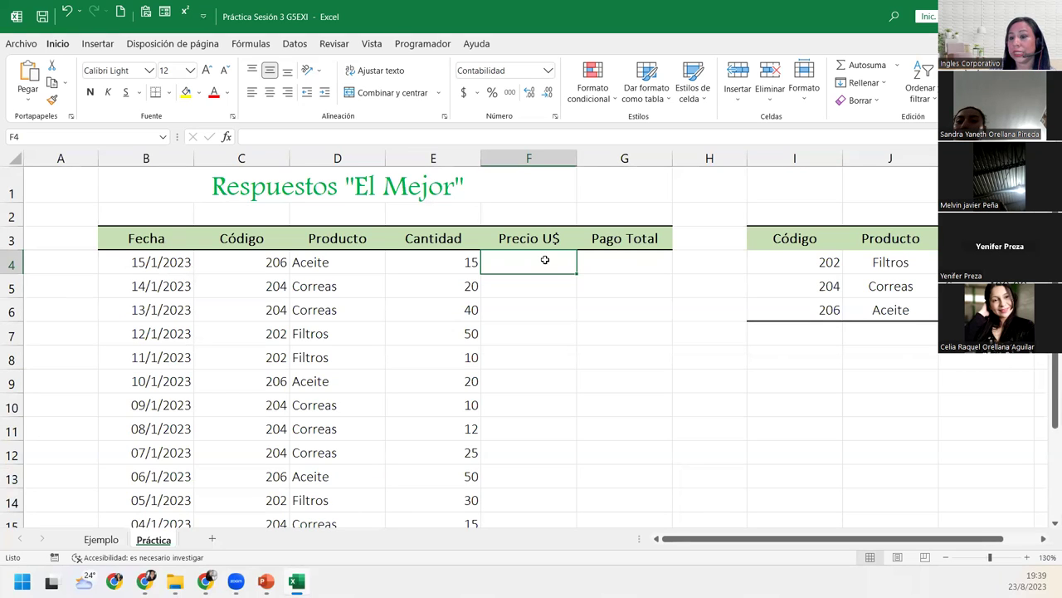
pyautogui.click(898, 240)
pyautogui.moveTo(802, 262); pyautogui.dragTo(805, 308)
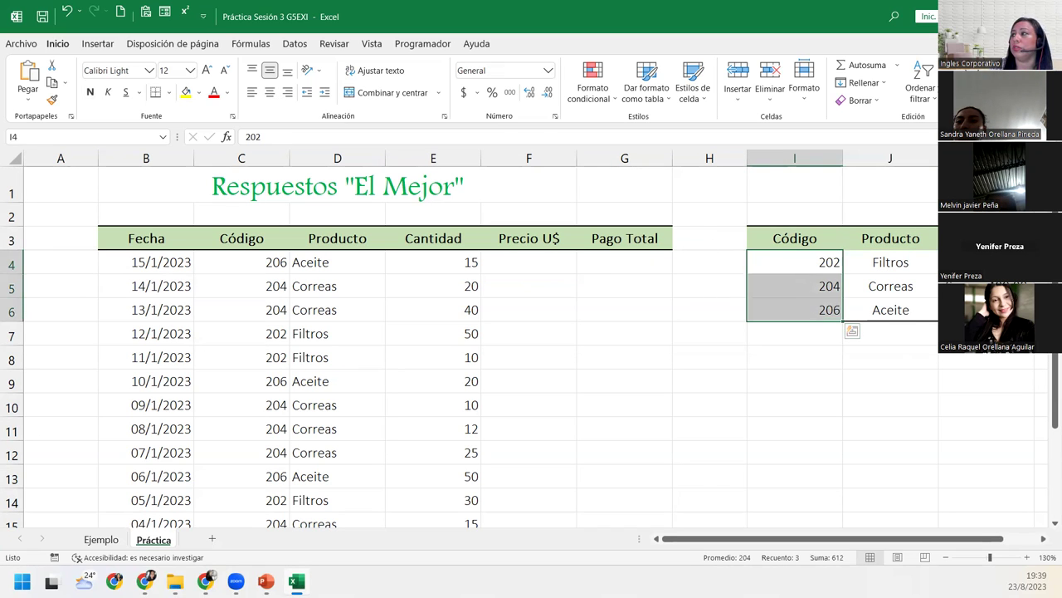
pyautogui.click(984, 262)
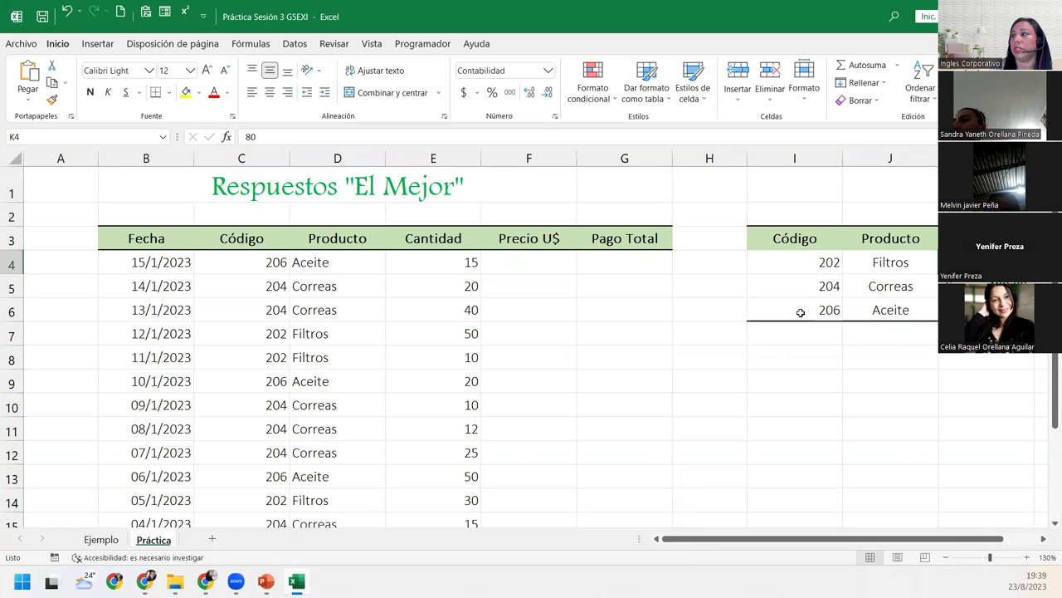
pyautogui.click(790, 277)
pyautogui.click(984, 287)
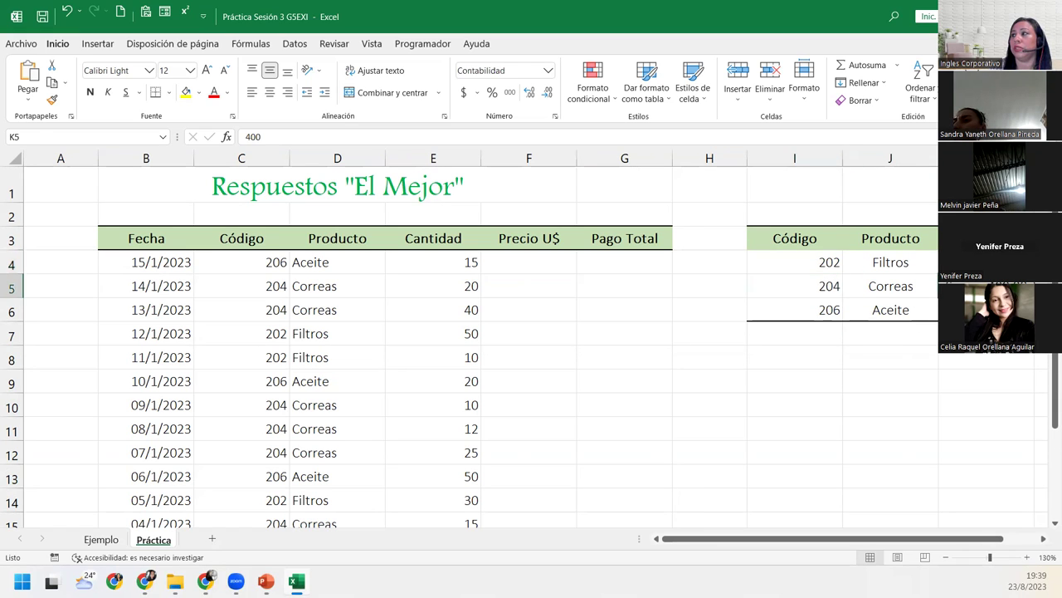
pyautogui.click(831, 309)
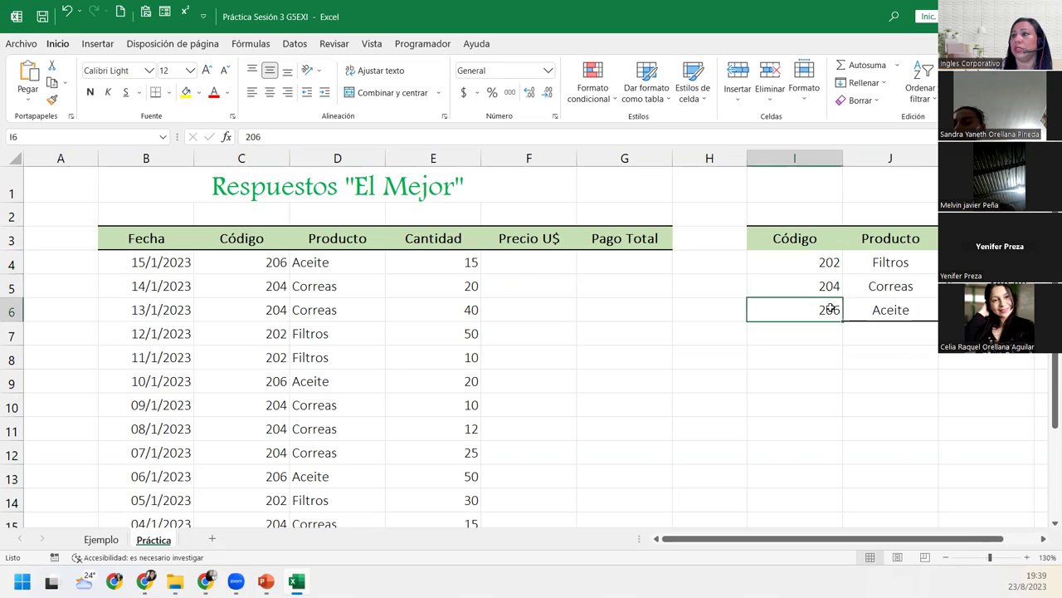
pyautogui.click(984, 310)
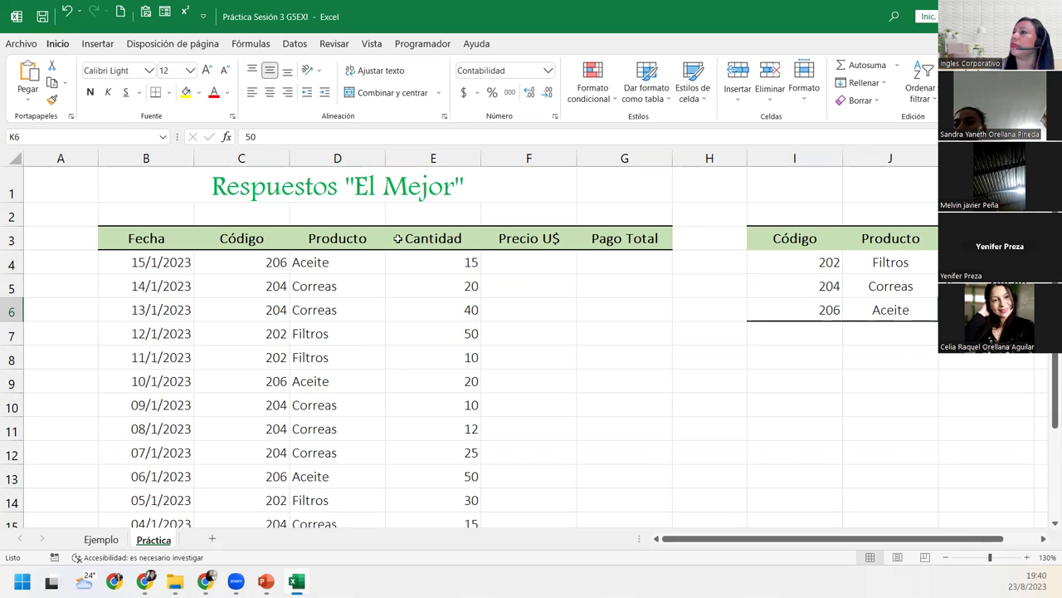
pyautogui.click(514, 271)
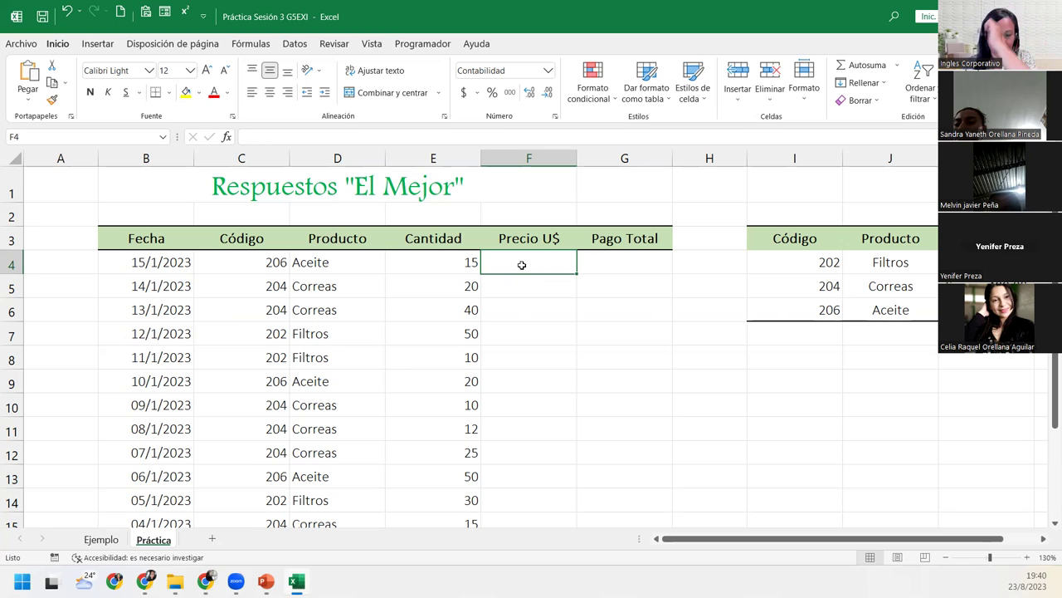
# In F4, begin =SI(C4=$I$4; to test the sale's code against code 202.
pyautogui.write('=')
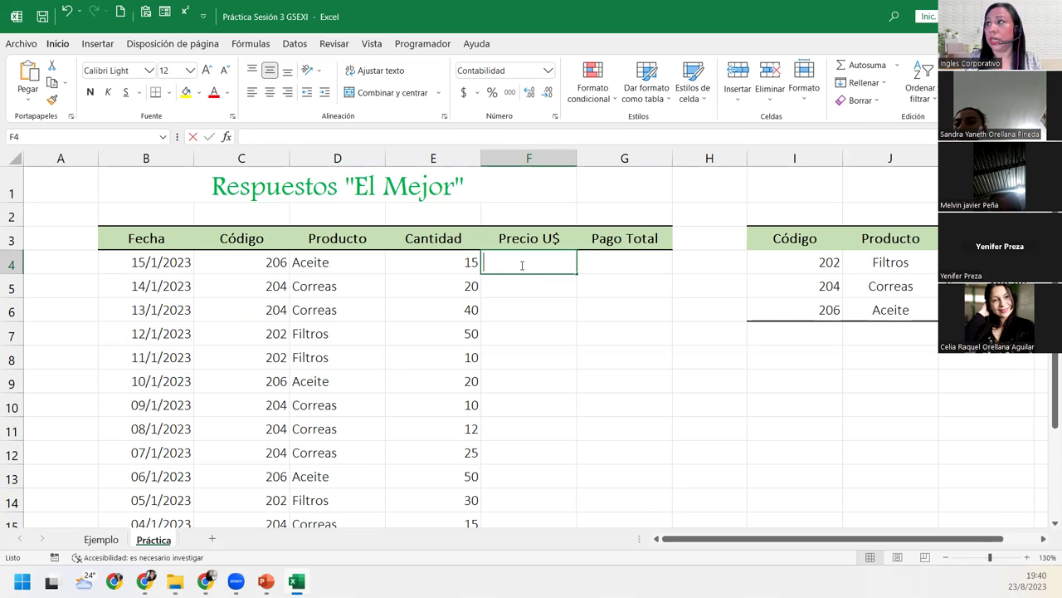
pyautogui.write('si')
pyautogui.press('Tab')
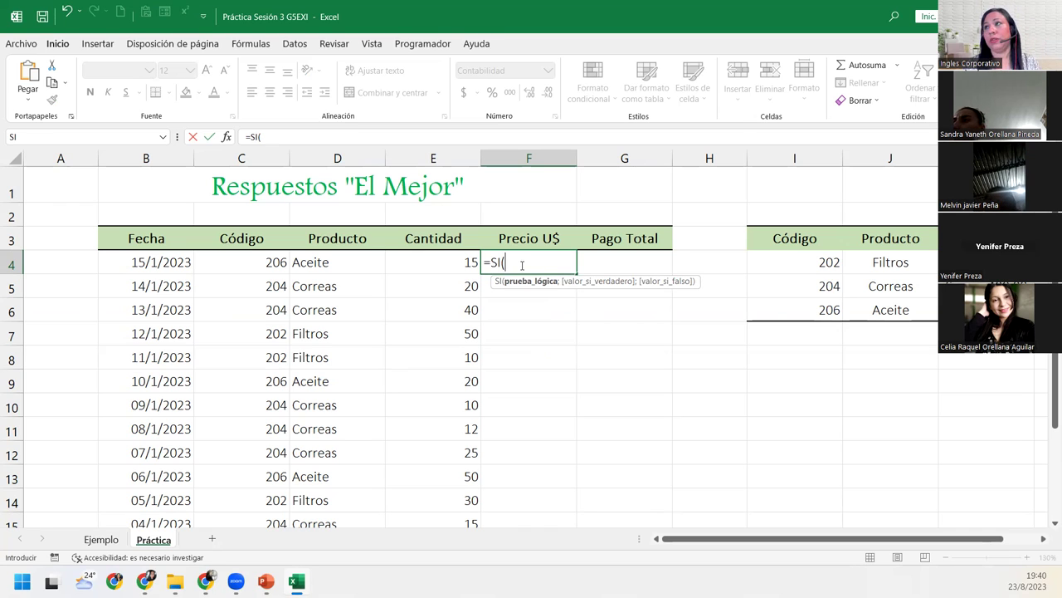
pyautogui.click(256, 266)
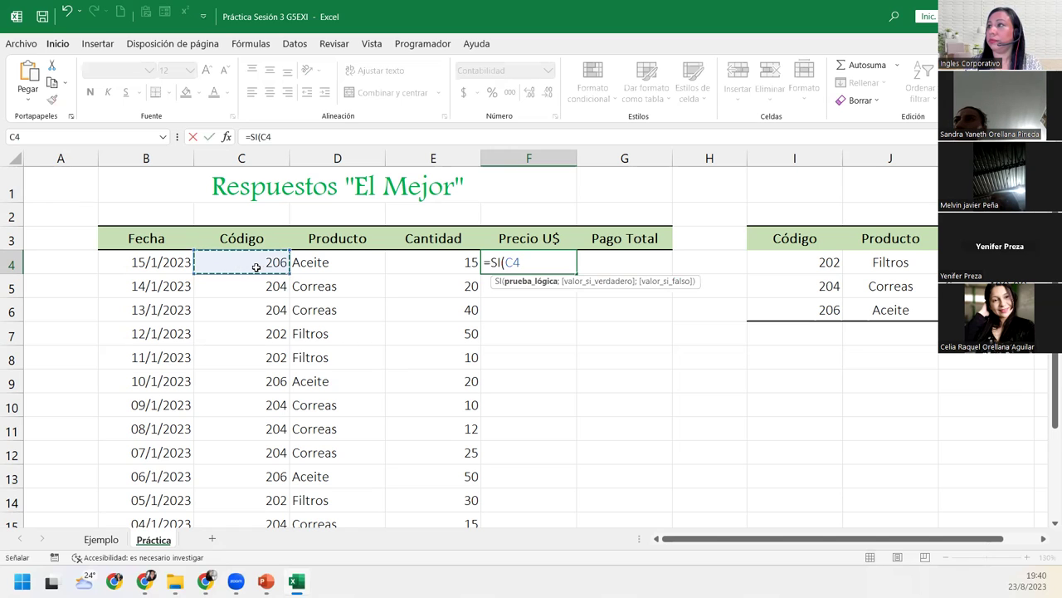
pyautogui.write('=')
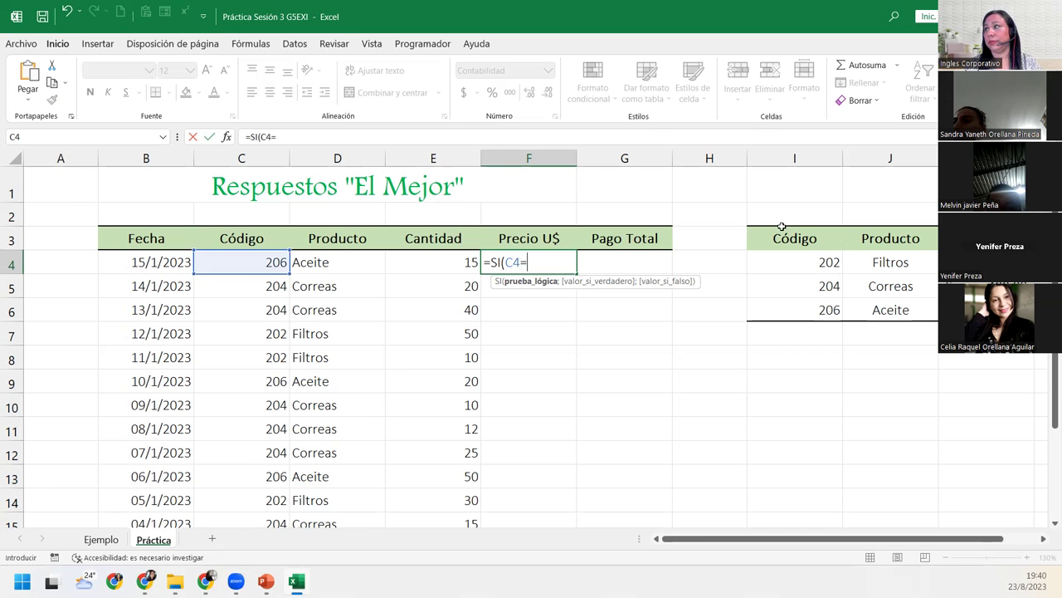
pyautogui.click(793, 258)
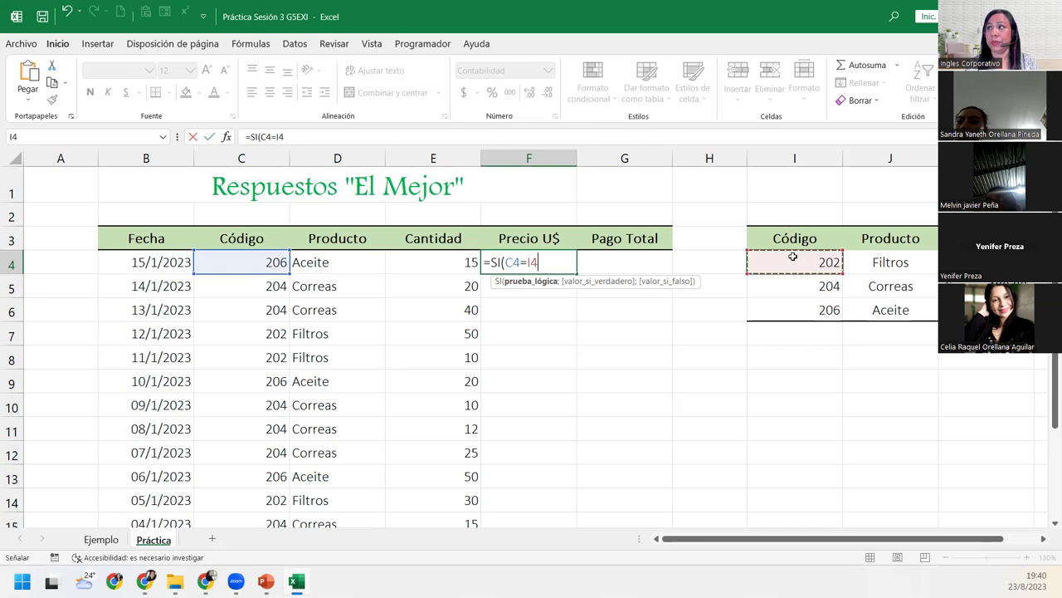
pyautogui.press('F4')
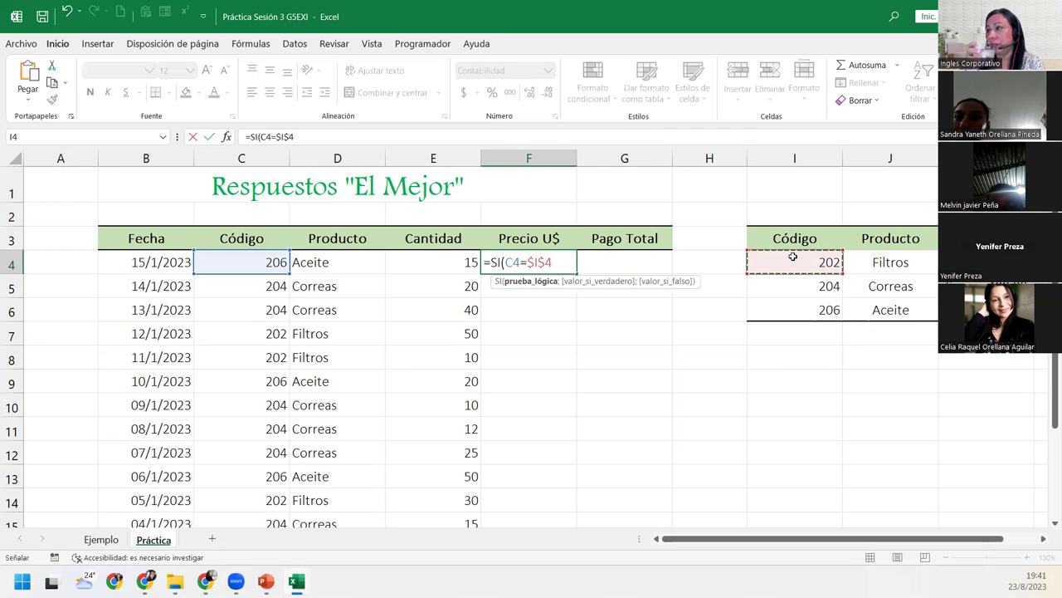
pyautogui.write(';')
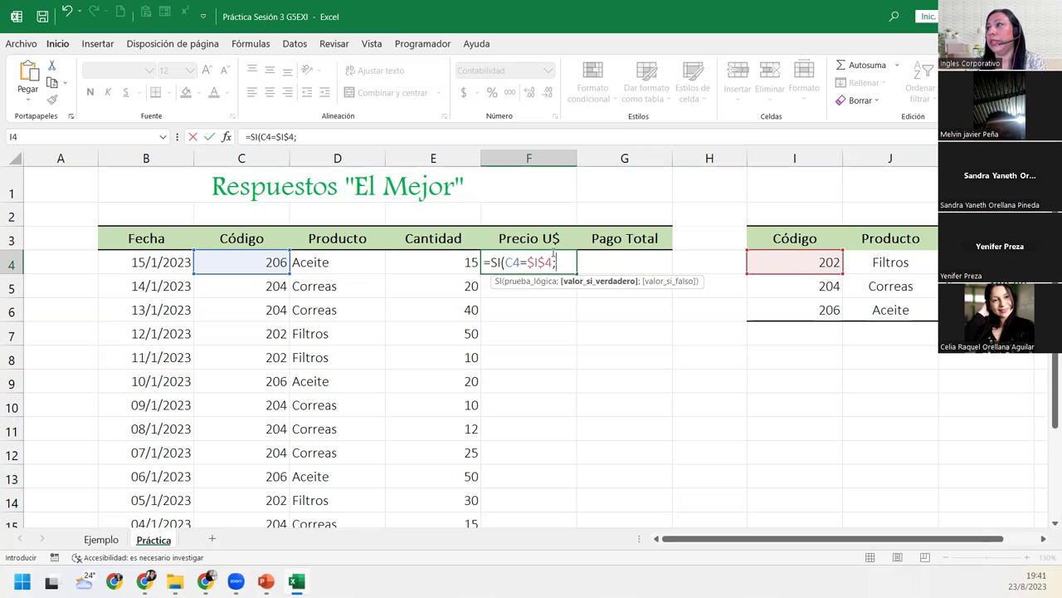
# Return $K$4 when the code is 202 and open a nested SI(.
pyautogui.click(986, 262)
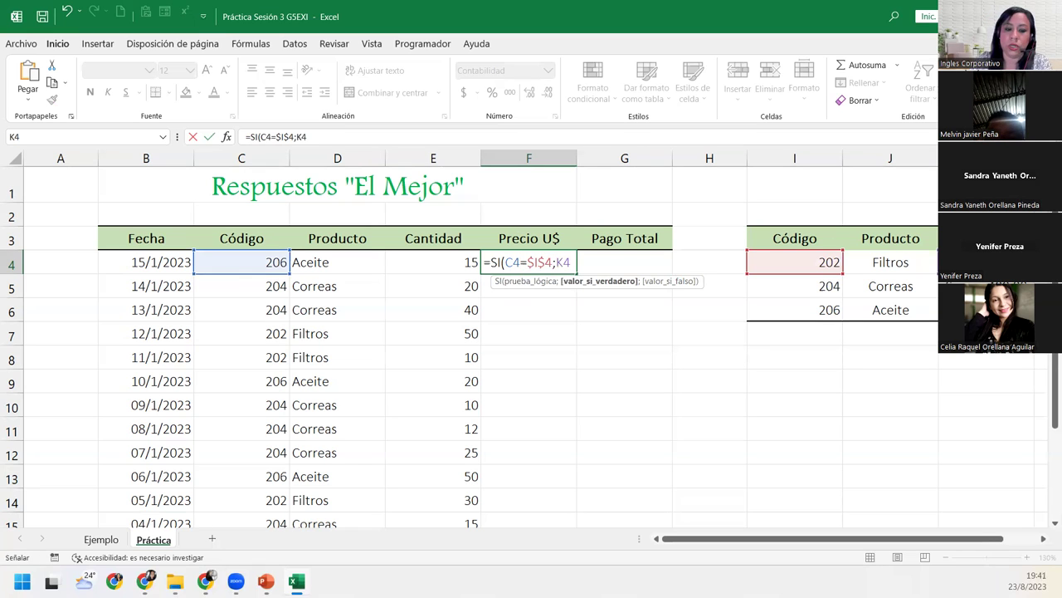
pyautogui.press('F4')
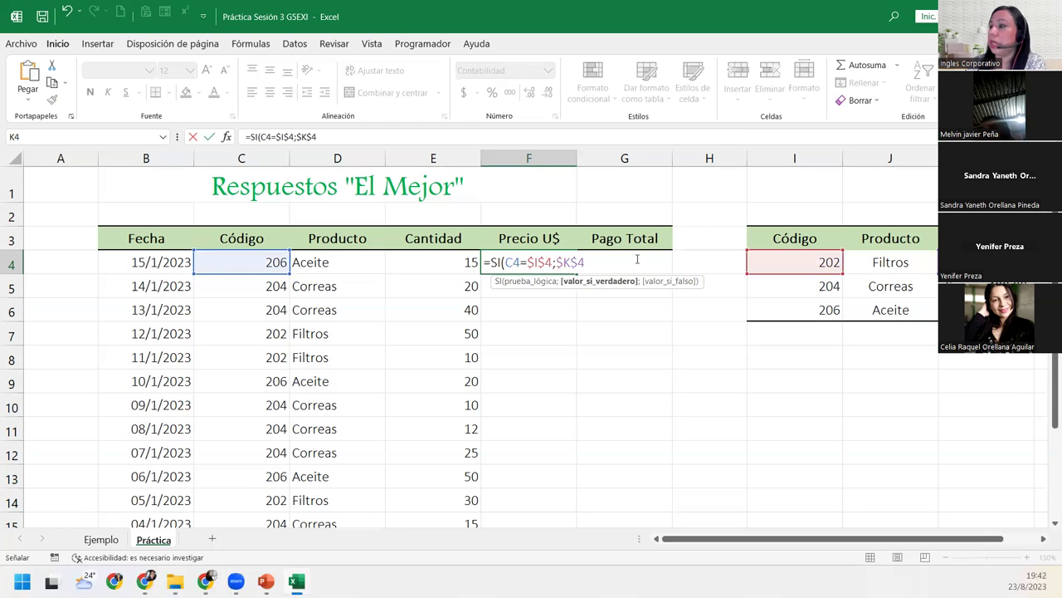
pyautogui.write(';')
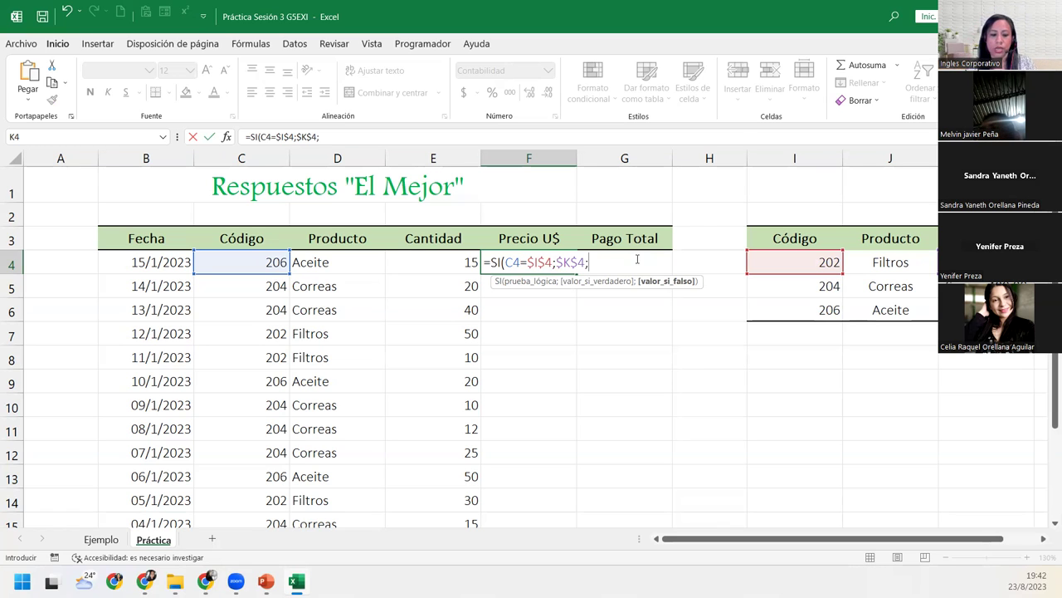
pyautogui.write('SI(')
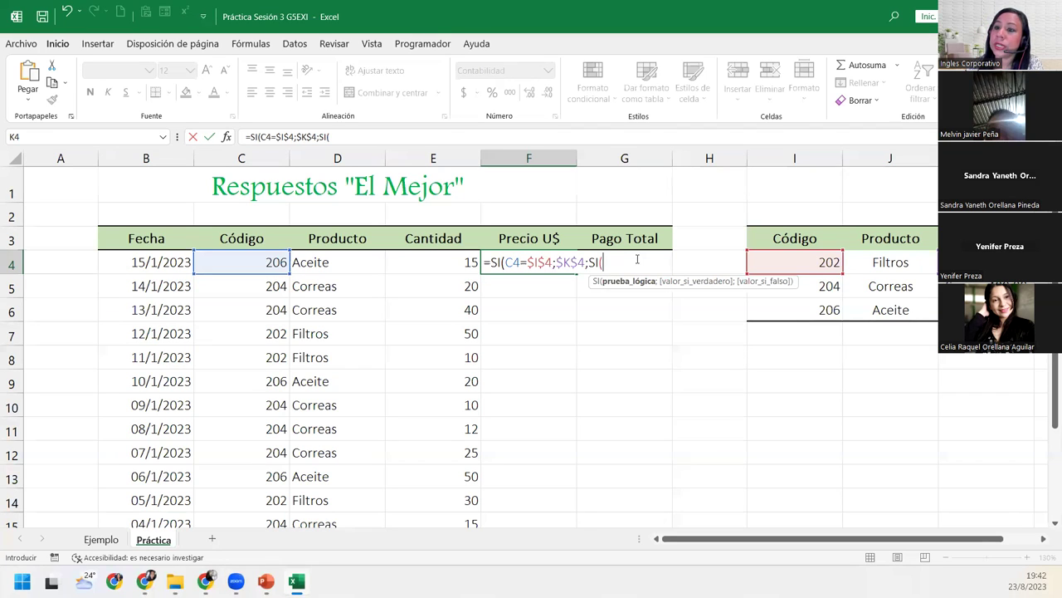
# Add the test C4=$I$5 returning $K$5 for code 204, then open a third SI.
pyautogui.click(236, 262)
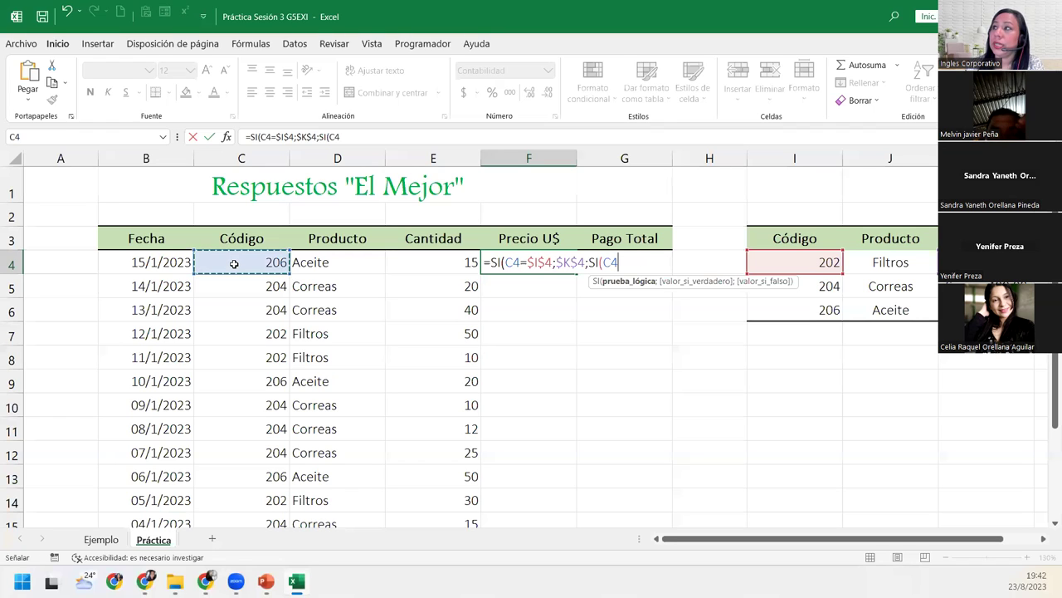
pyautogui.write('=')
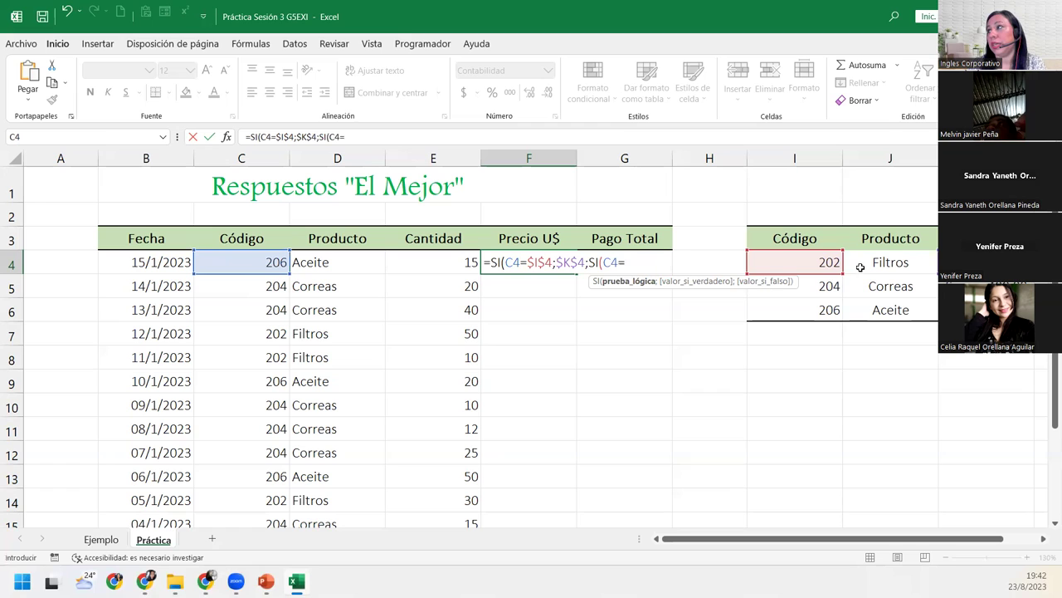
pyautogui.click(806, 286)
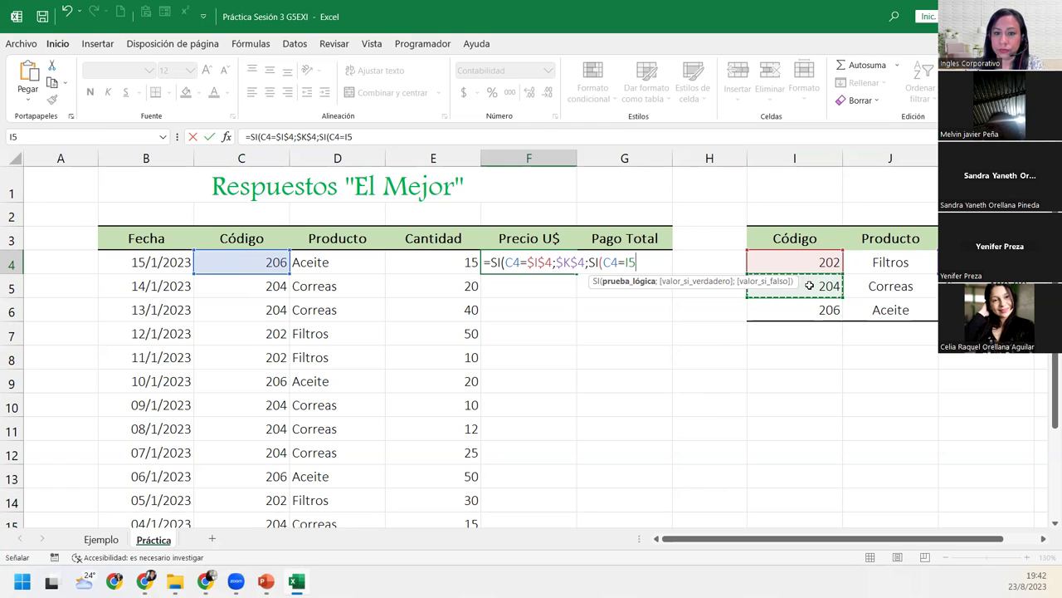
pyautogui.press('F4')
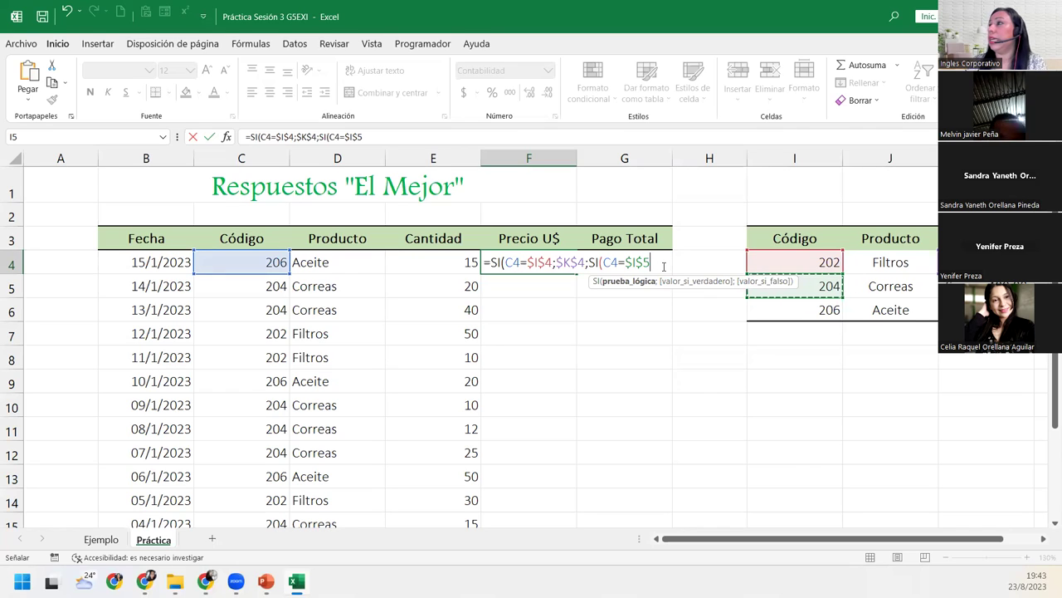
pyautogui.write(';')
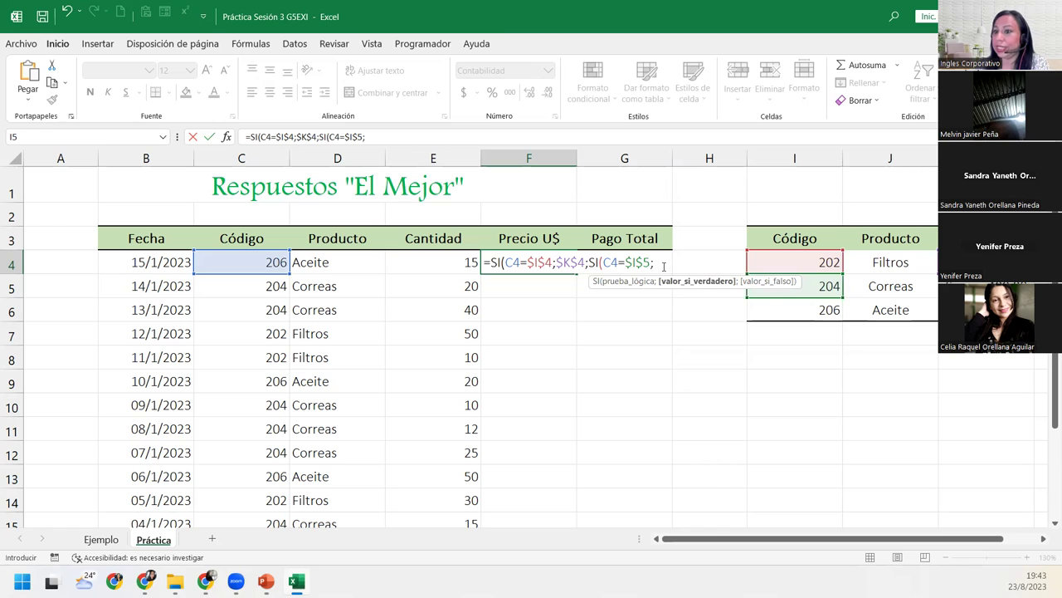
pyautogui.click(986, 285)
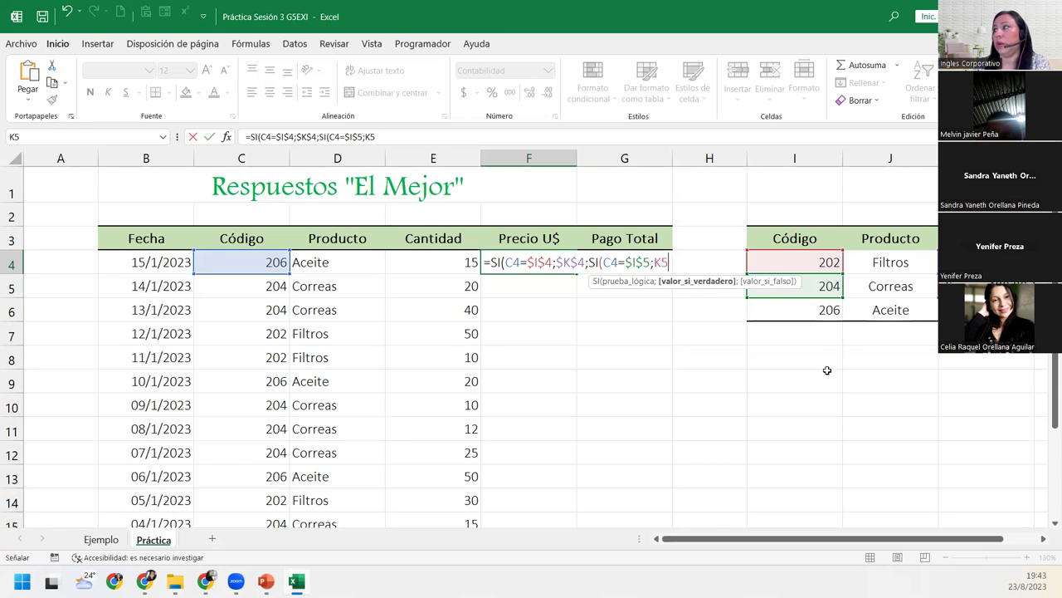
pyautogui.press('F4')
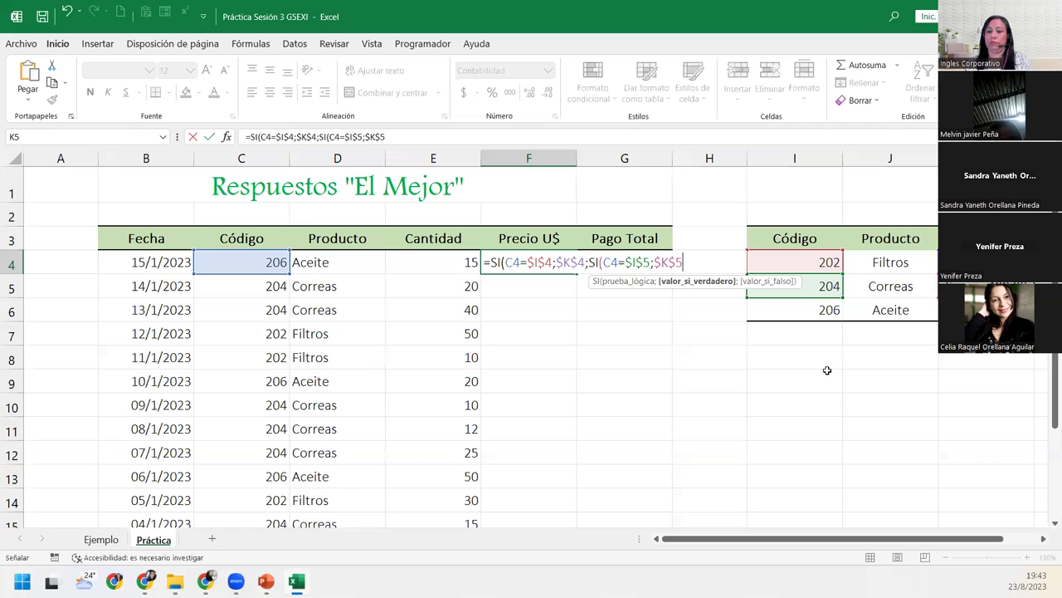
pyautogui.write(';')
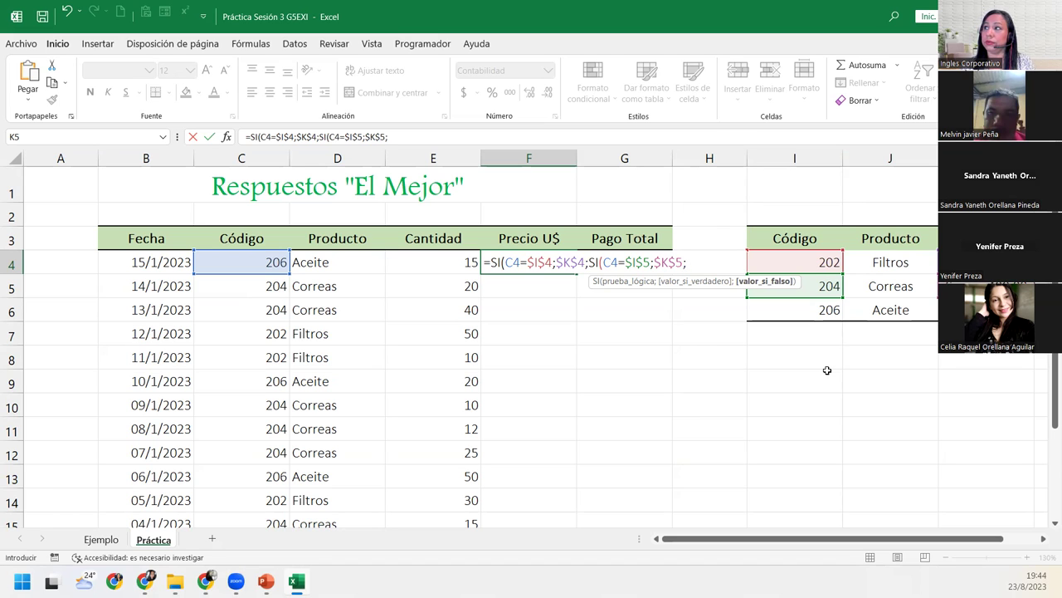
pyautogui.write('i')
pyautogui.press('Tab')
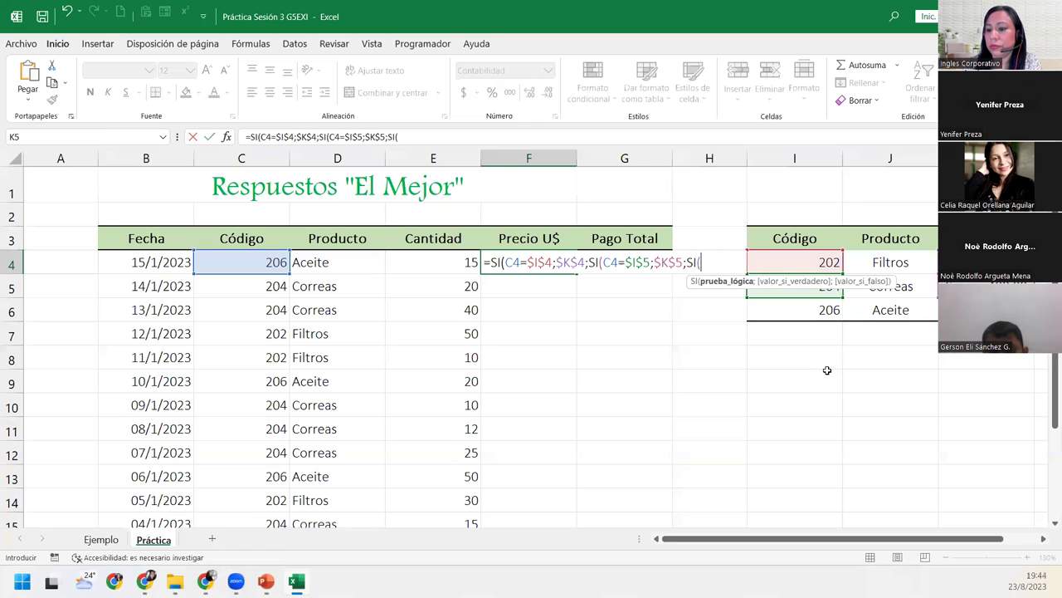
# Add the test C4=$I$6 returning $K$6, else "Código no encontrado", and close the parentheses.
pyautogui.click(228, 264)
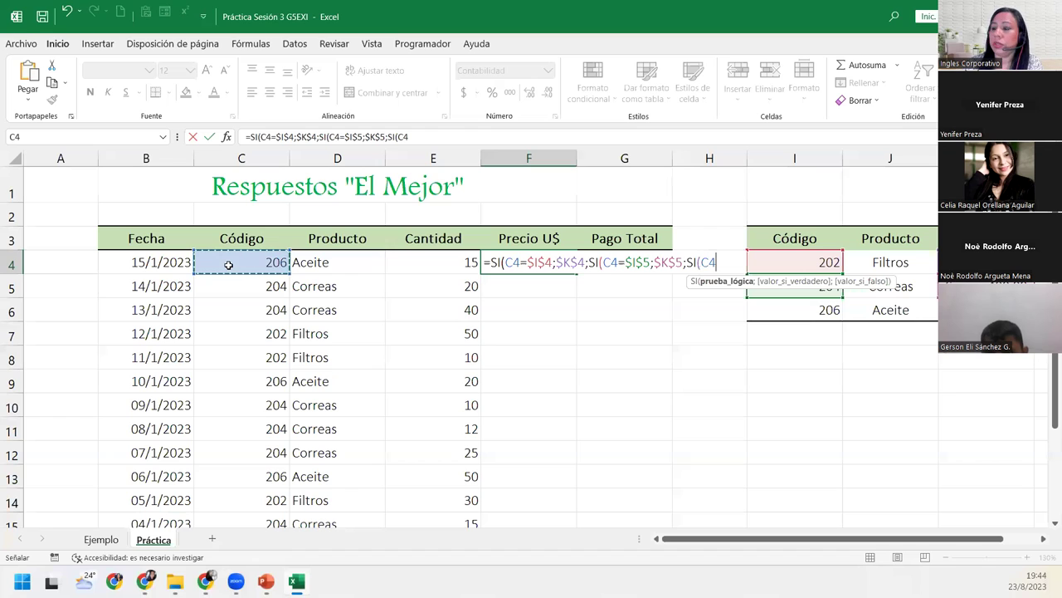
pyautogui.write('=')
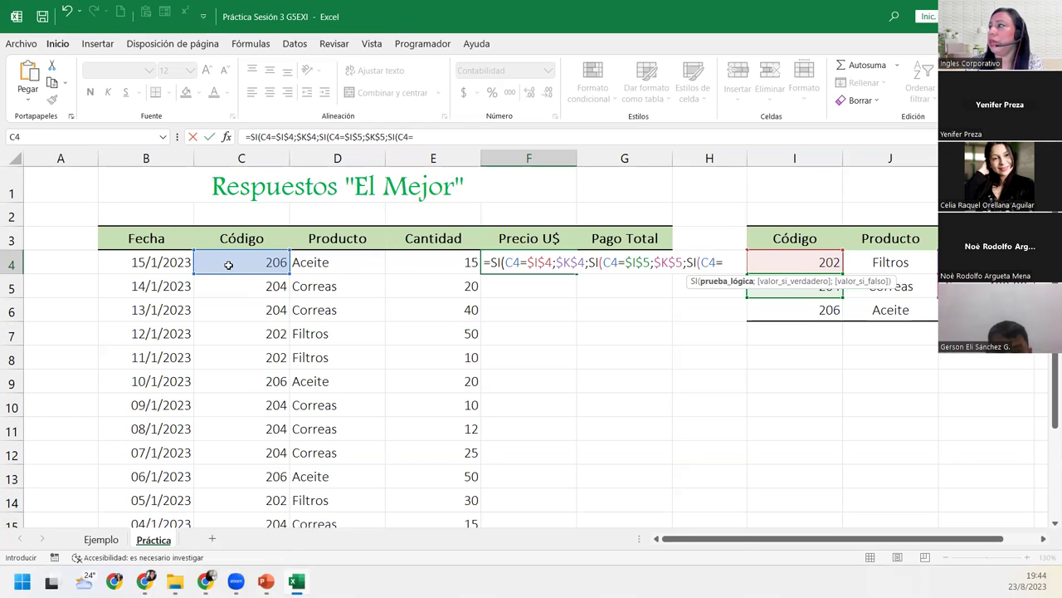
pyautogui.click(753, 310)
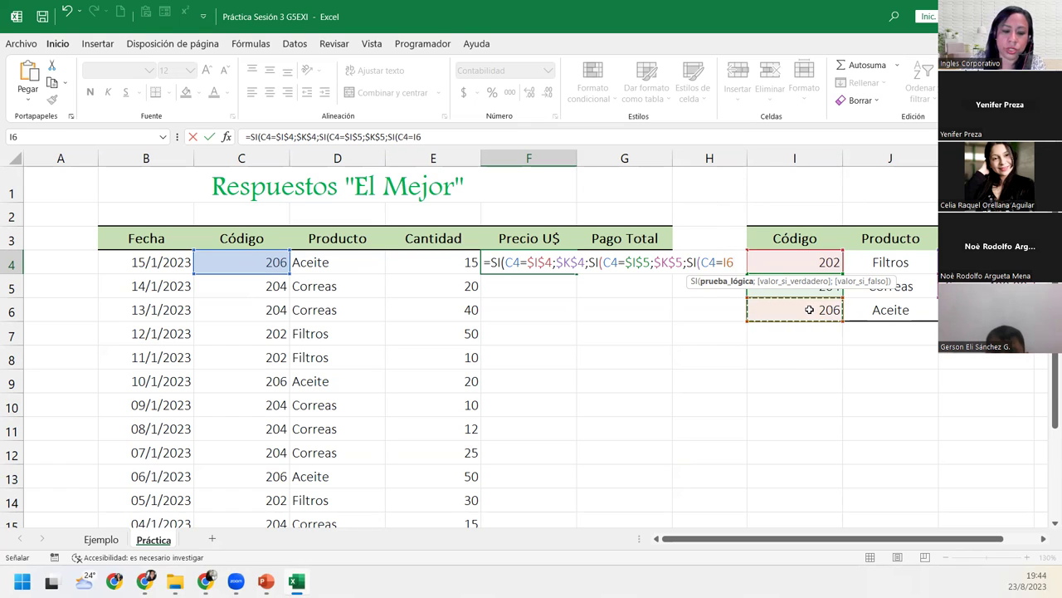
pyautogui.press('F4')
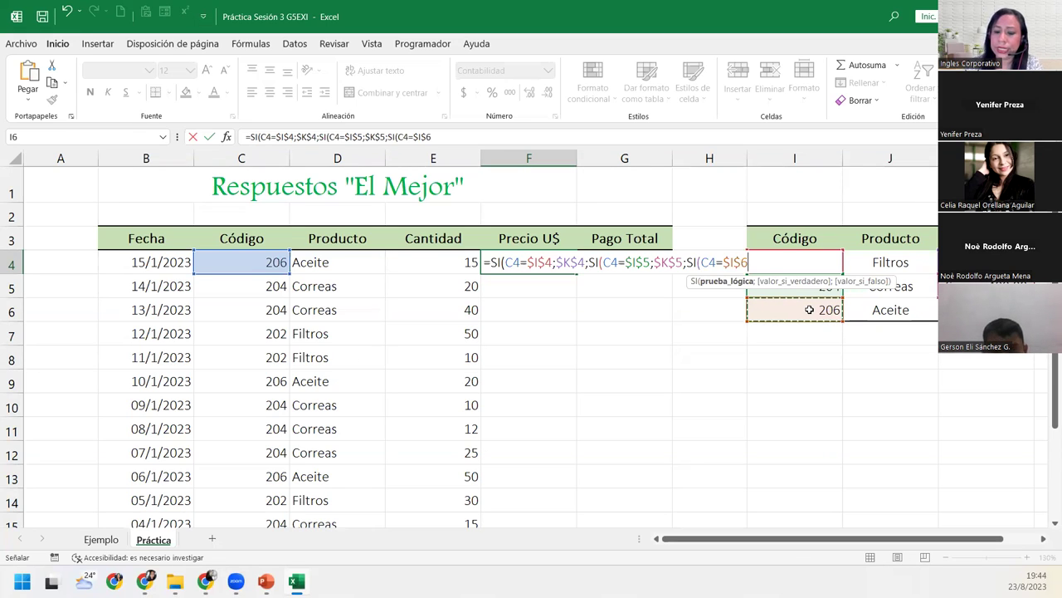
pyautogui.write(';')
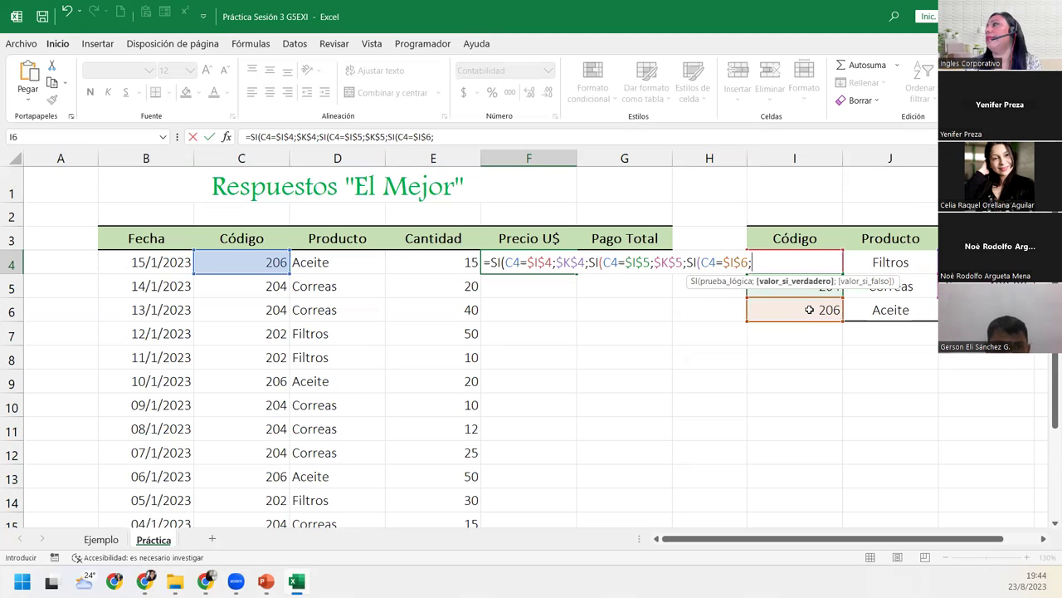
pyautogui.click(986, 310)
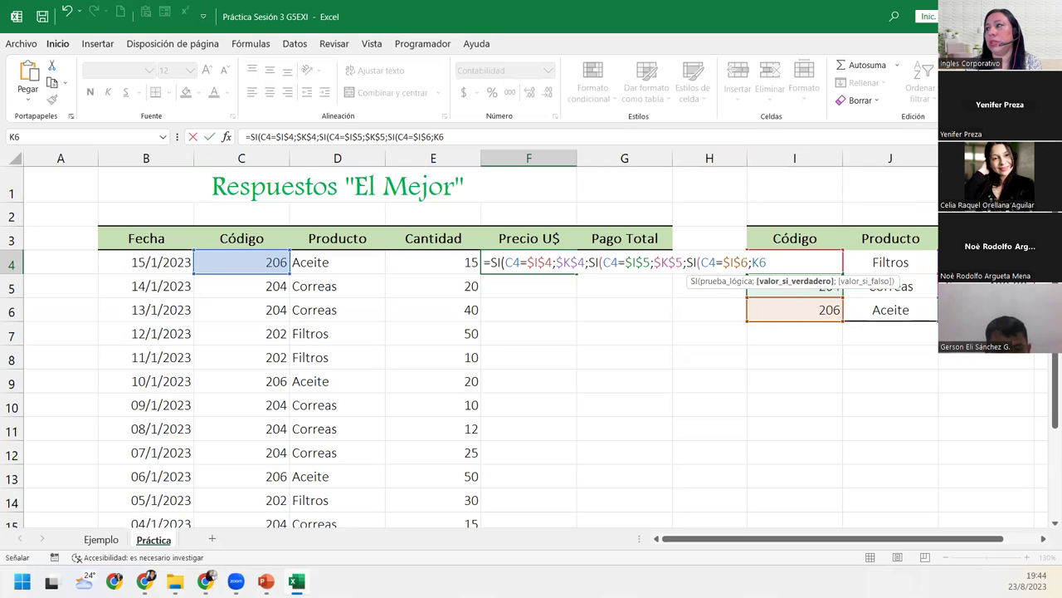
pyautogui.press('F4')
pyautogui.write('$K$6;')
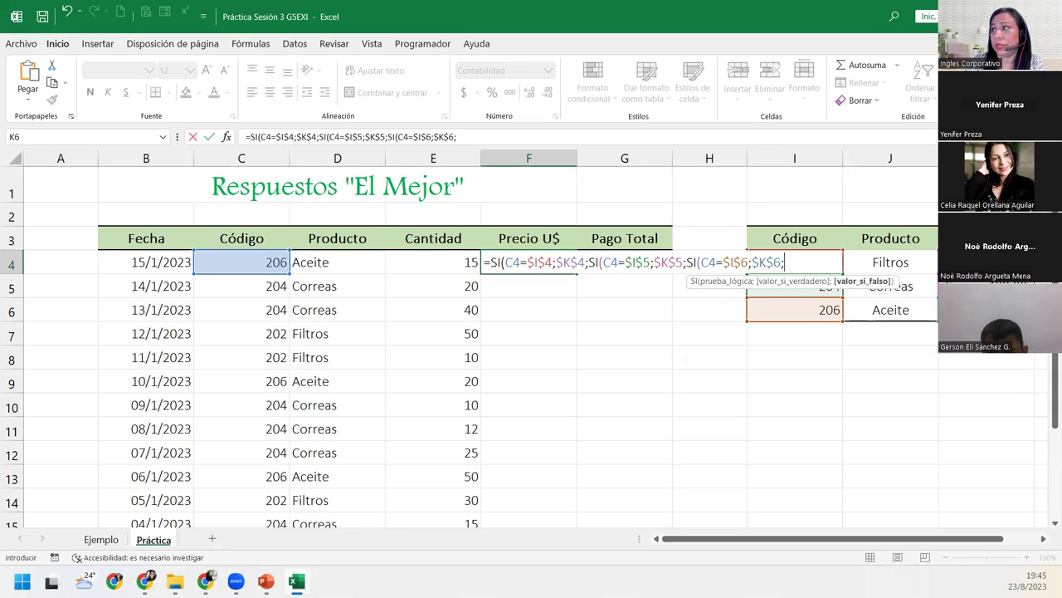
pyautogui.write('"')
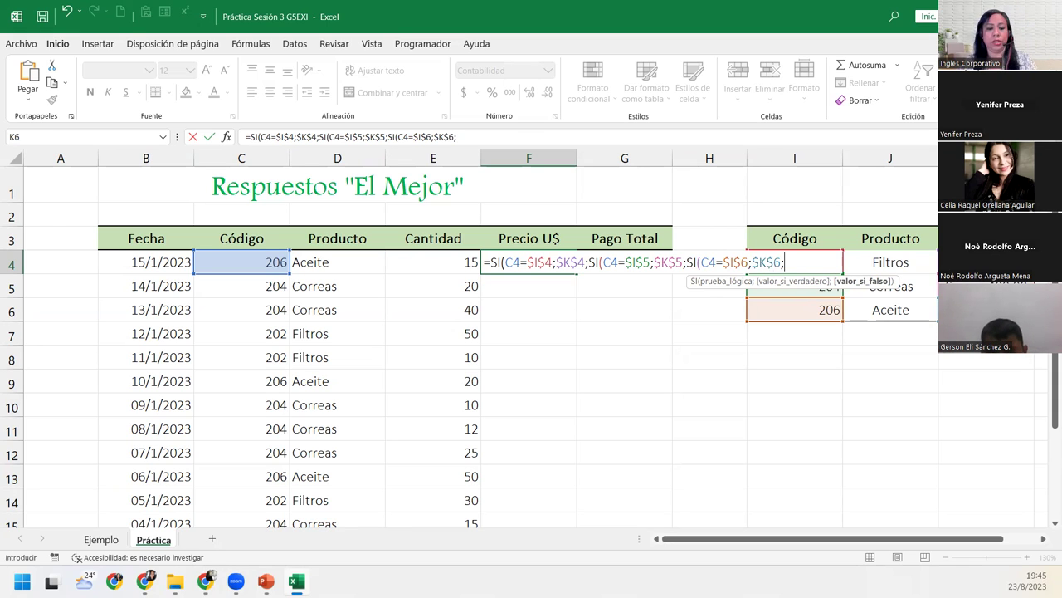
pyautogui.write('Código no encontrado')
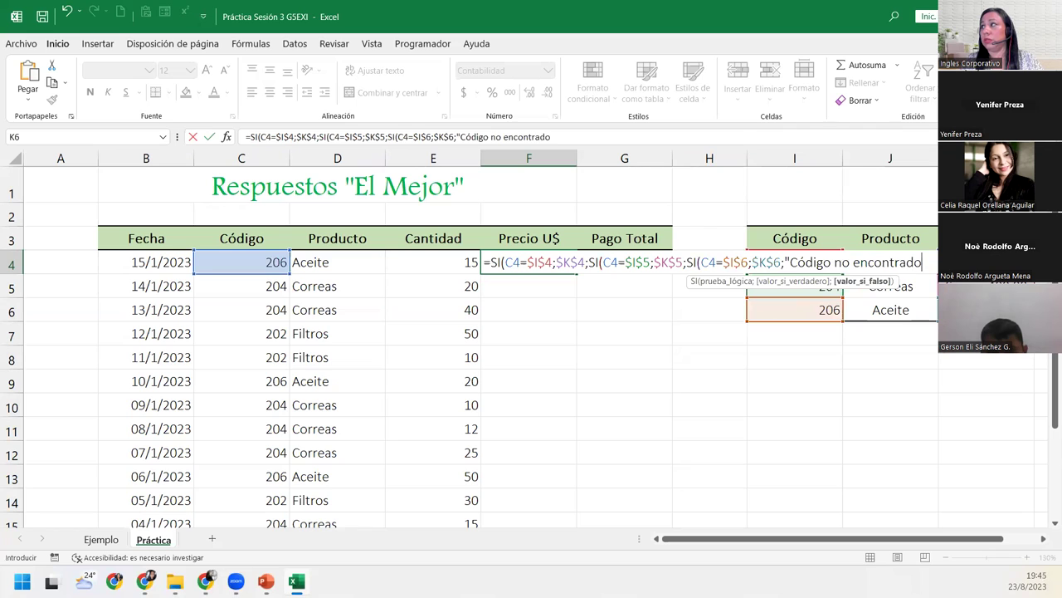
pyautogui.write('"')
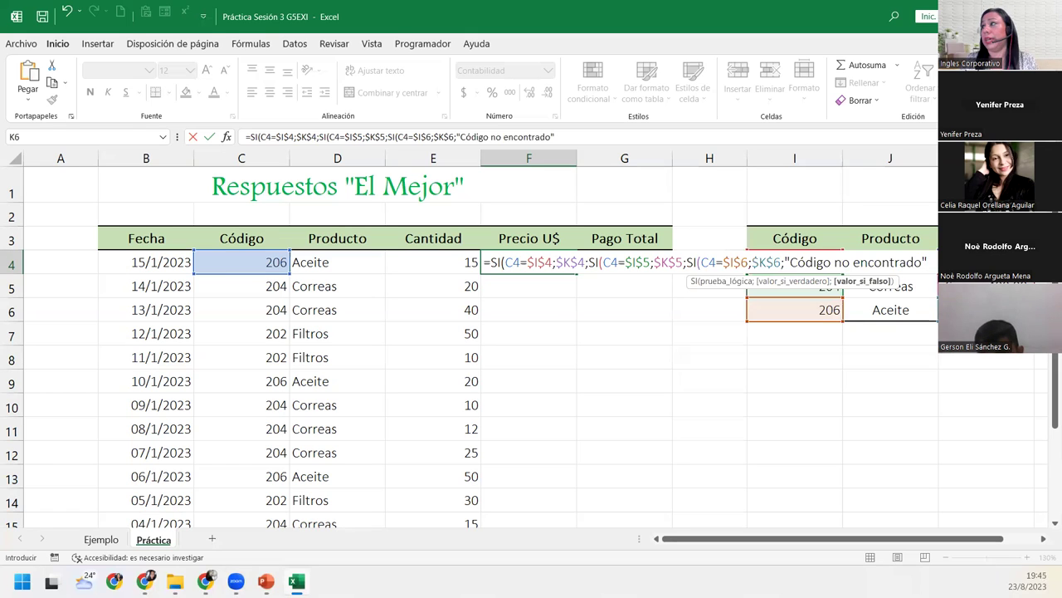
pyautogui.write(')')
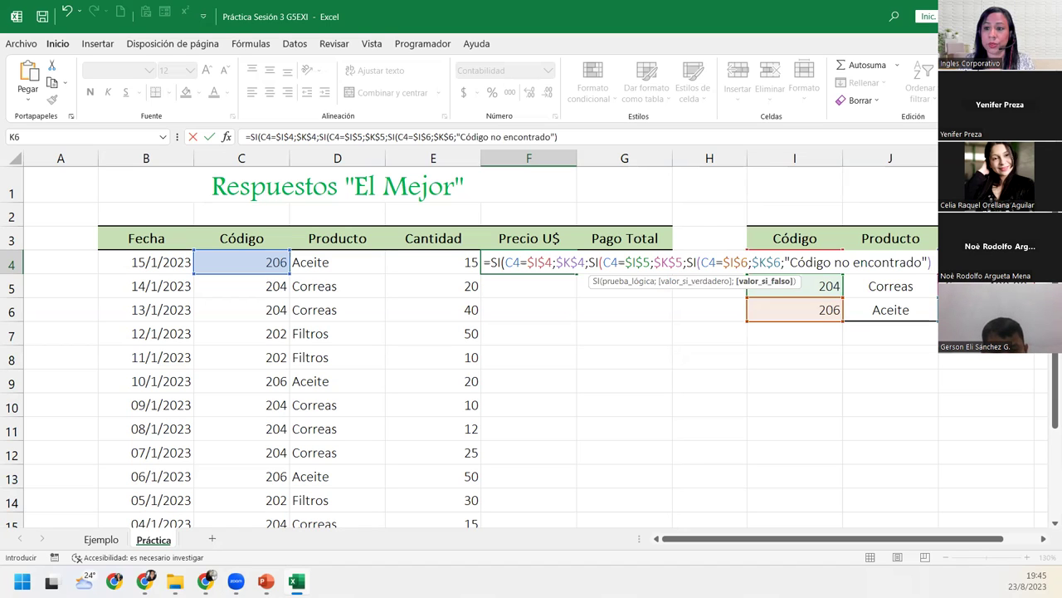
pyautogui.write(')')
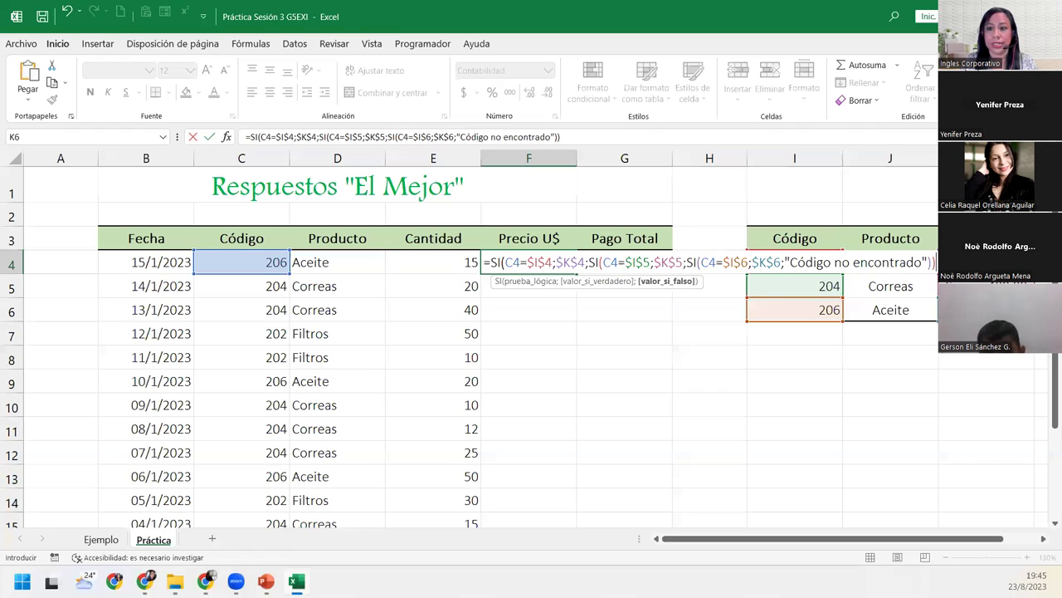
pyautogui.write(')')
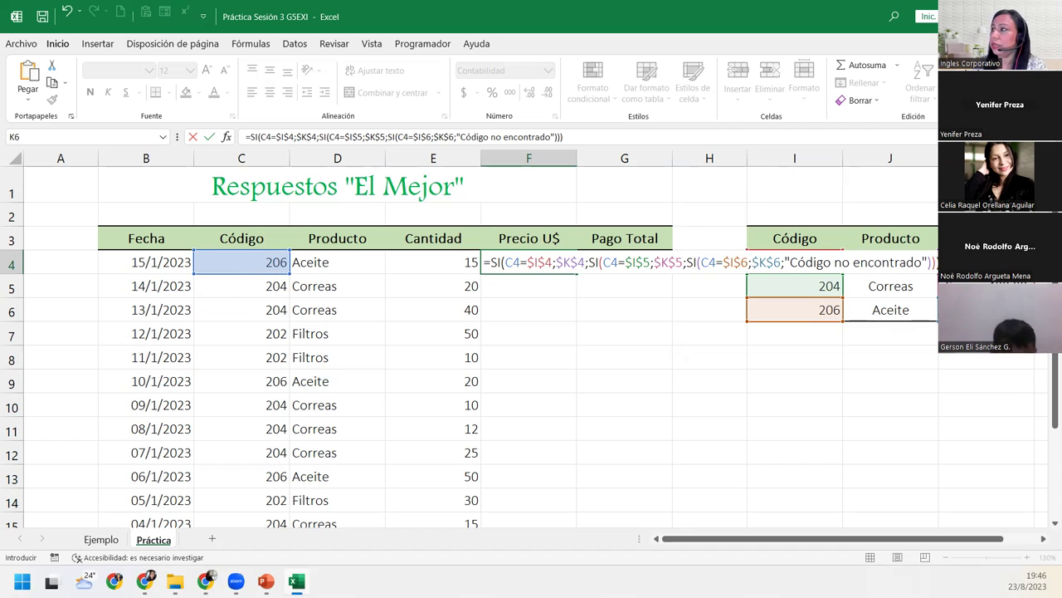
# Commit F4's price formula and fill it down the Precio U$ column to F16.
pyautogui.press('Return')
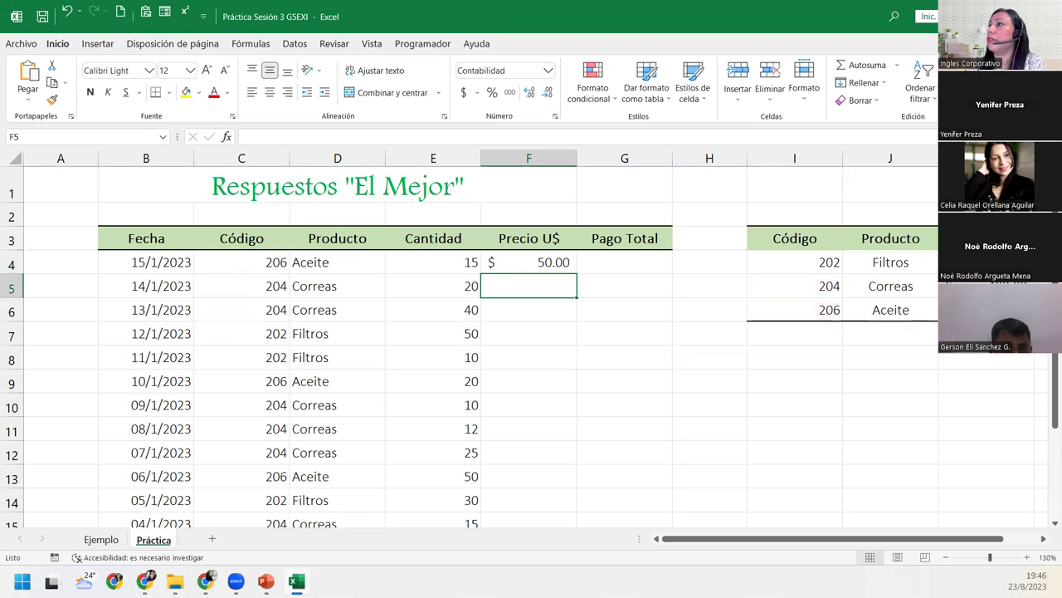
pyautogui.click(552, 263)
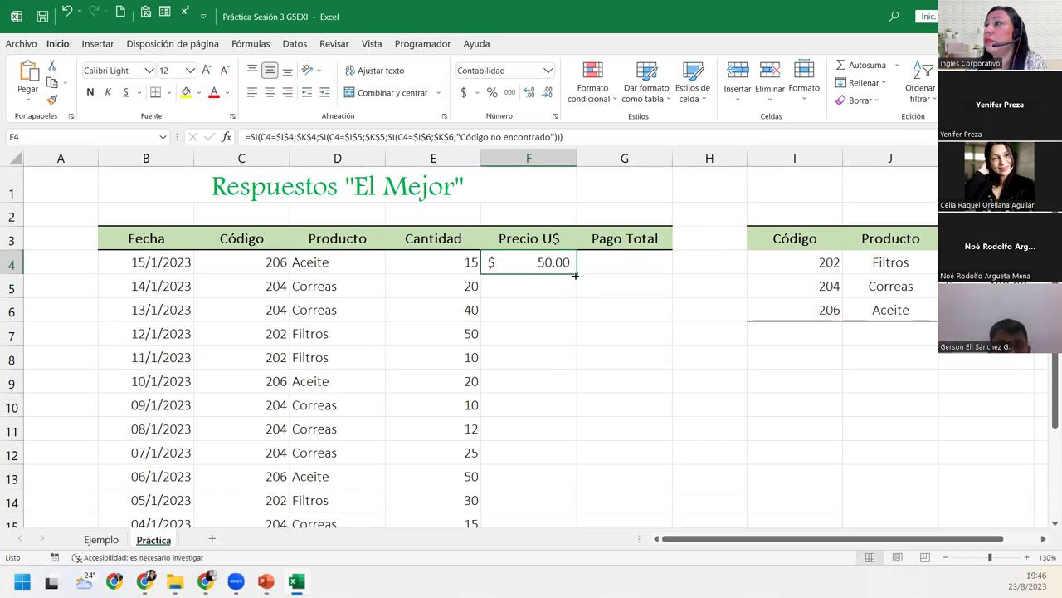
pyautogui.doubleClick(571, 275)
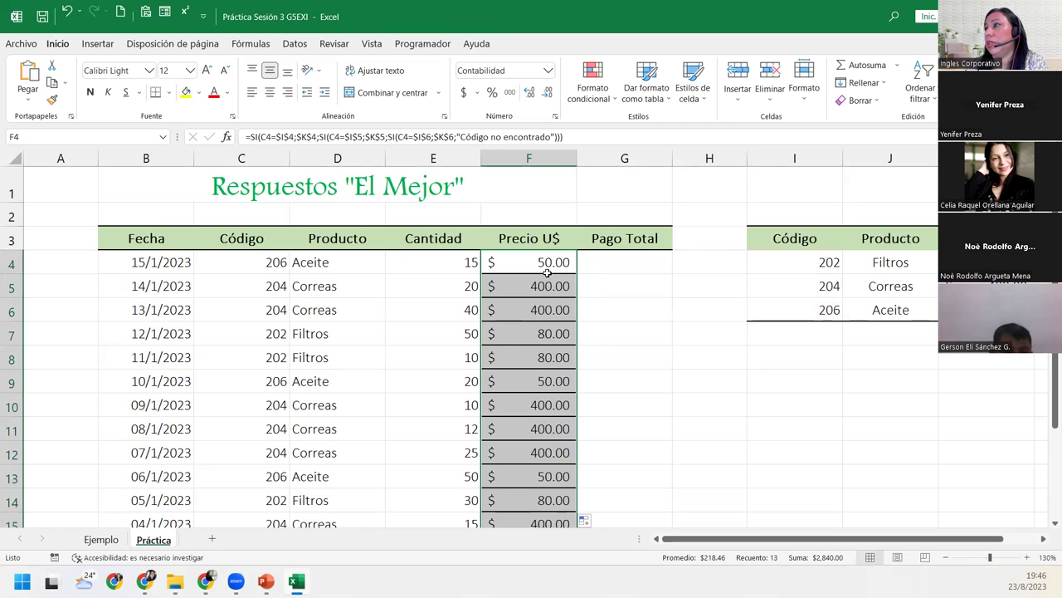
pyautogui.scroll(-3, 547, 272)
pyautogui.scroll(2, 519, 149)
pyautogui.scroll(1, 518, 150)
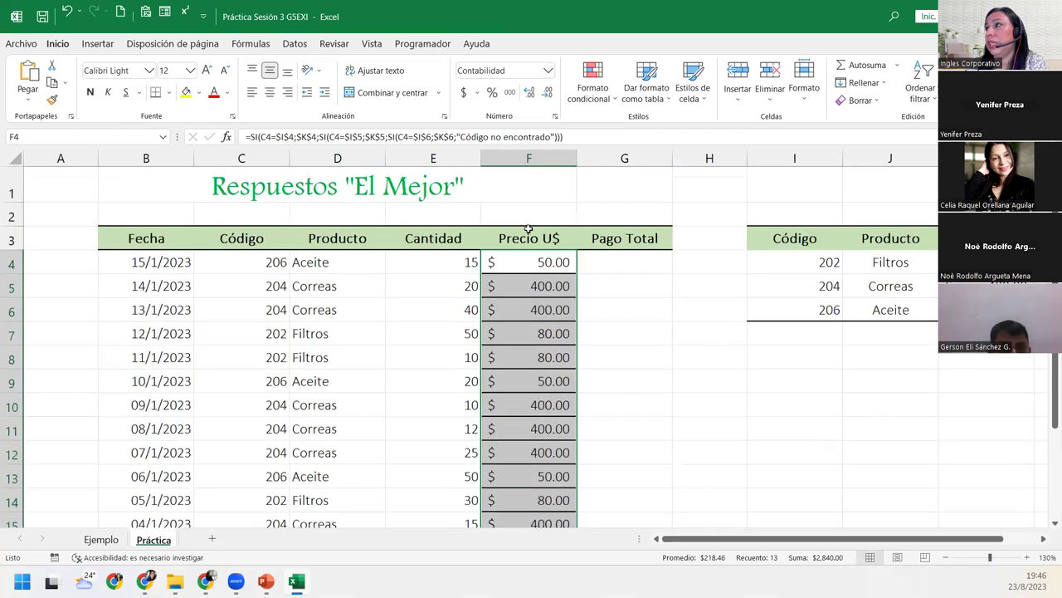
pyautogui.scroll(-5, 543, 284)
pyautogui.scroll(2, 581, 282)
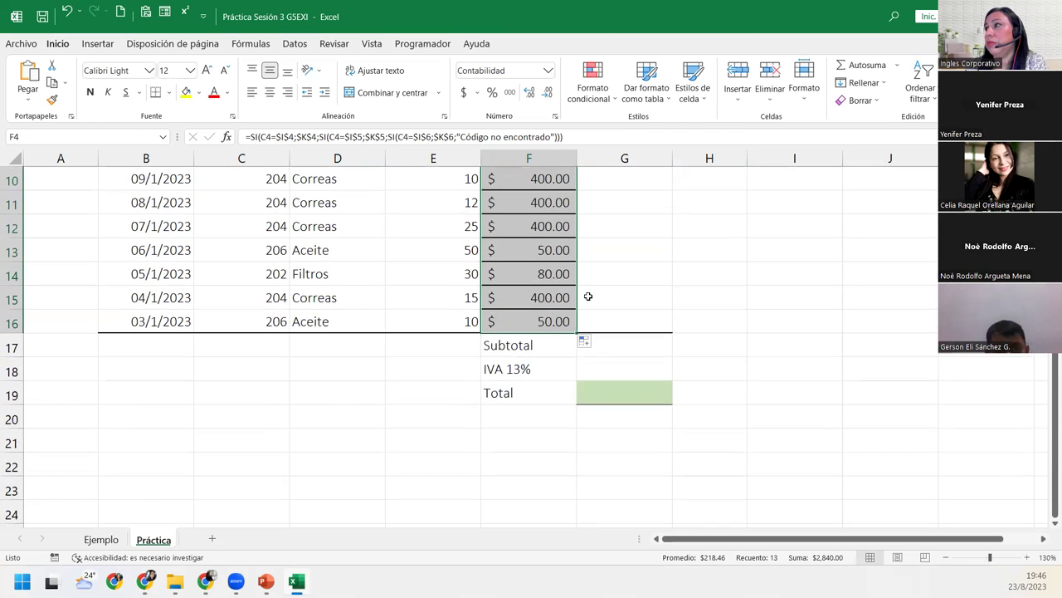
# Choose Rellenar sin formato from the Auto Fill Options for the copied prices.
pyautogui.click(586, 342)
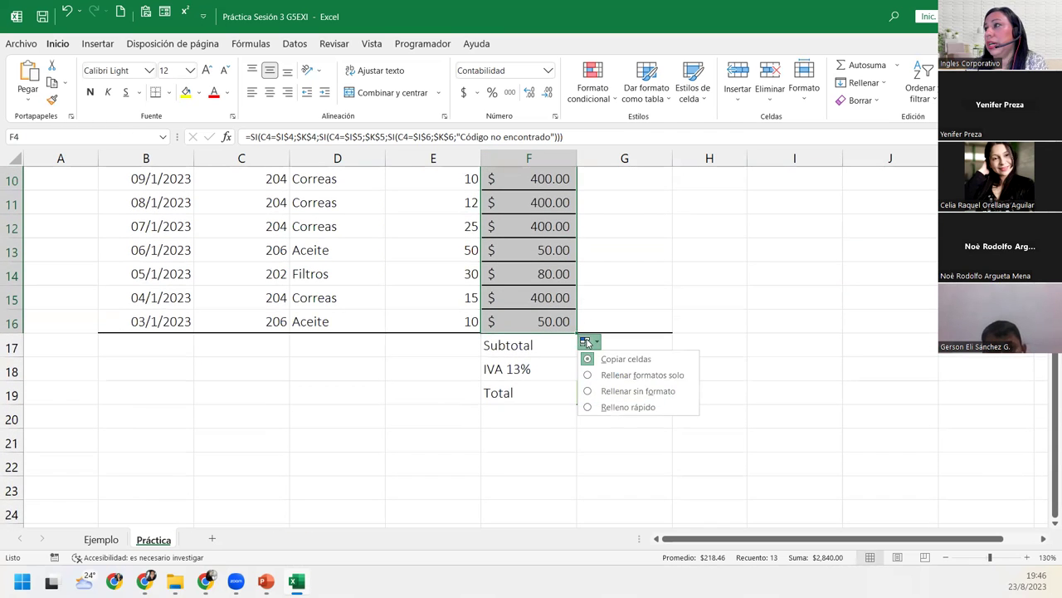
pyautogui.click(626, 392)
pyautogui.scroll(2, 623, 396)
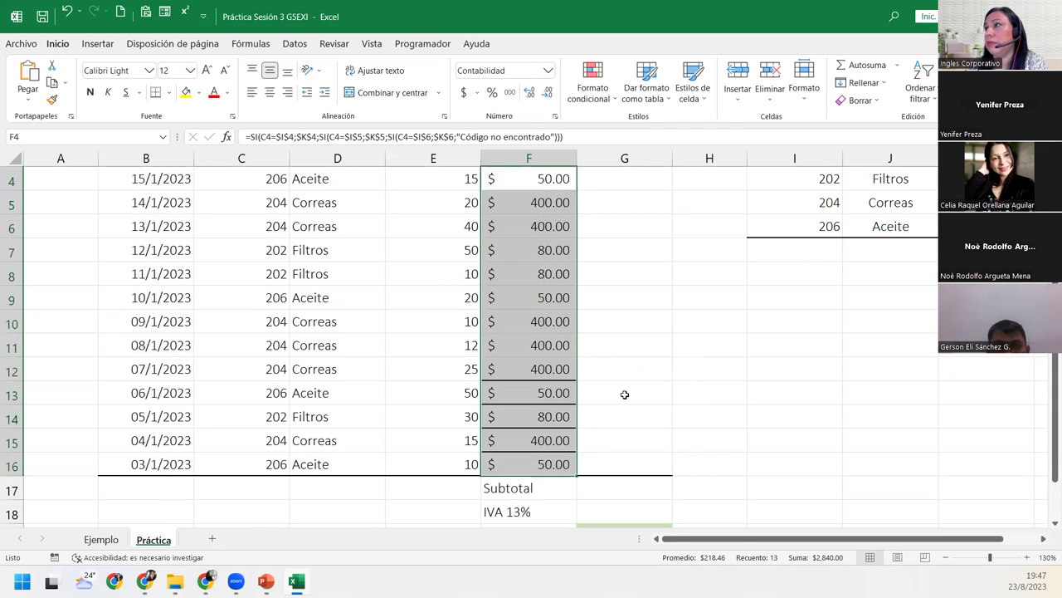
pyautogui.scroll(1, 623, 396)
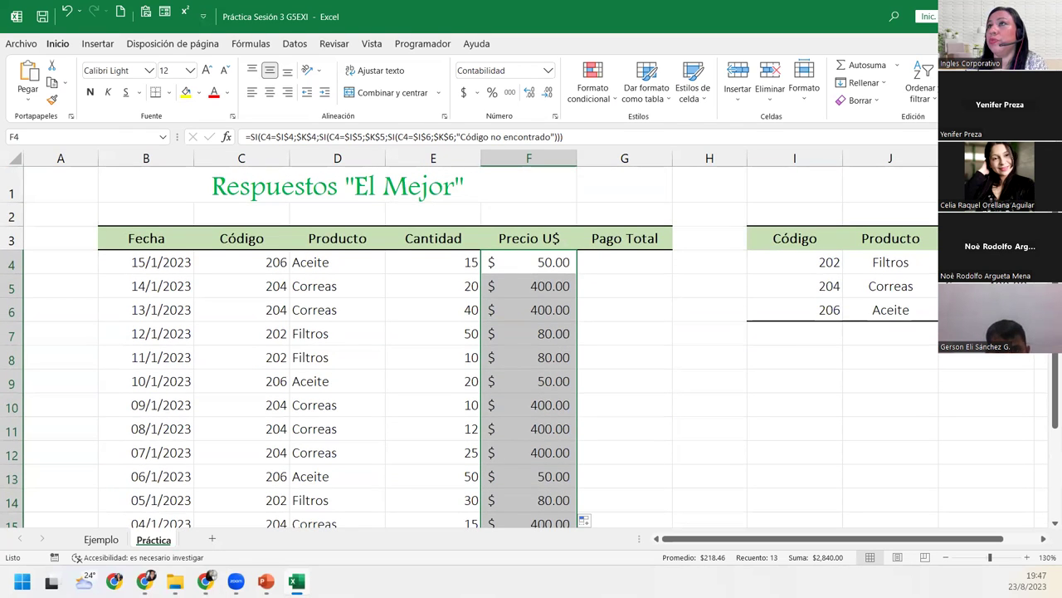
# Undo the price fill down column F and return to cell F5.
pyautogui.click(67, 12)
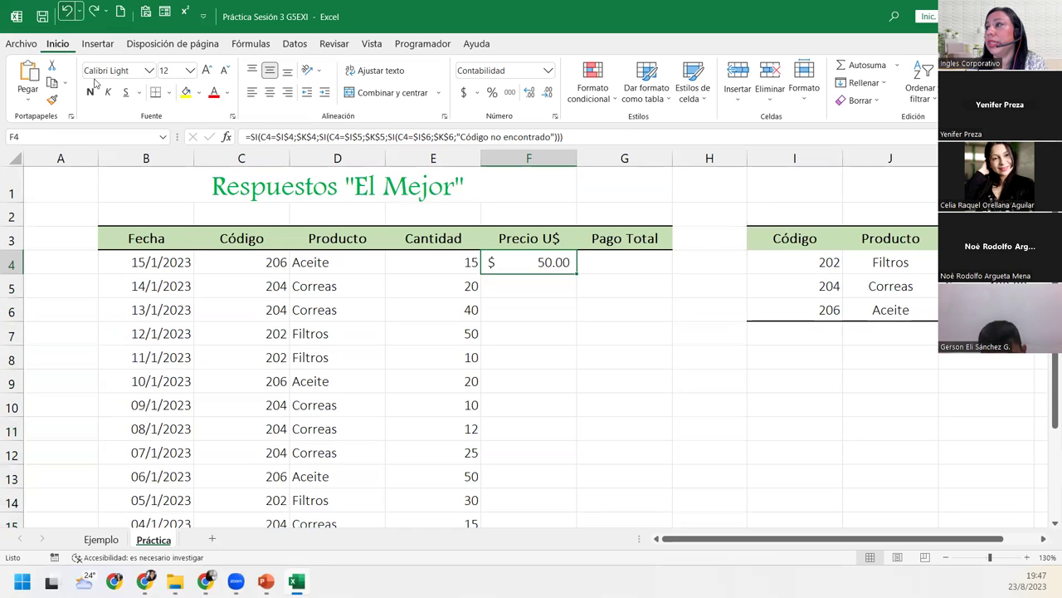
pyautogui.click(532, 285)
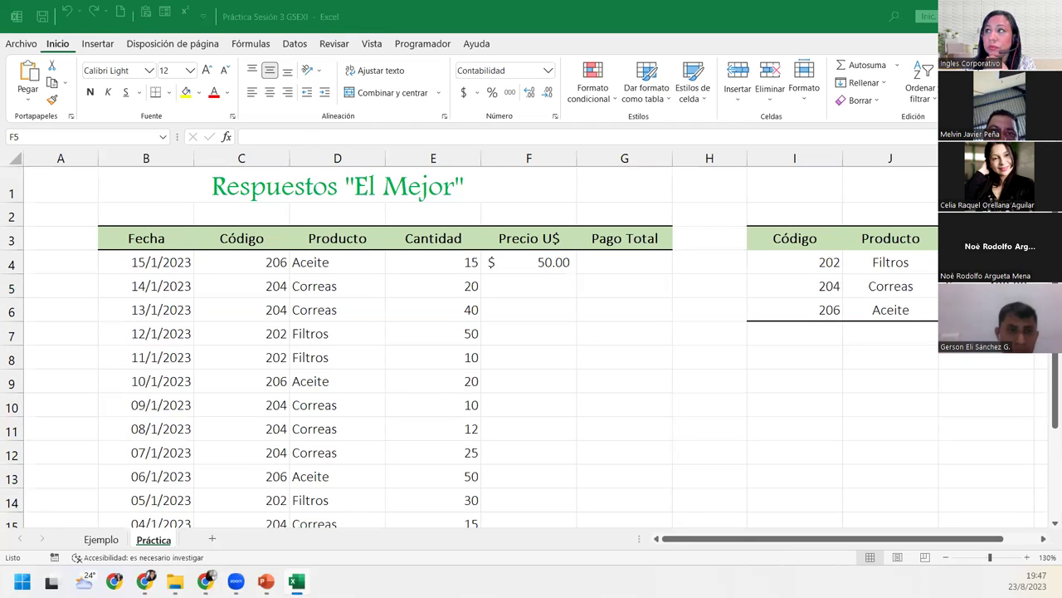
pyautogui.click(491, 286)
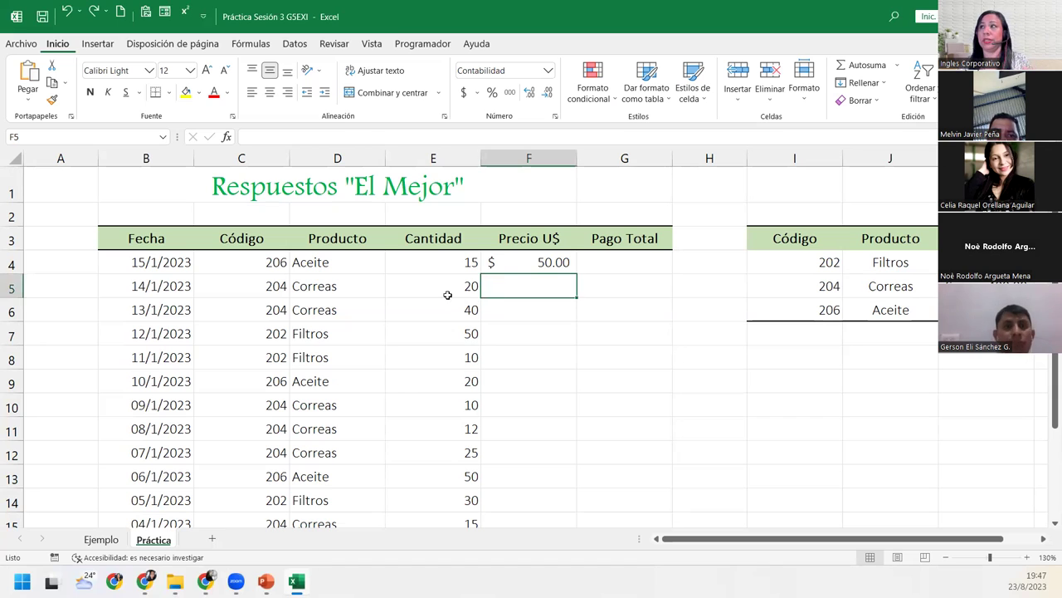
# Start F5's formula with =SI(C5=$I$4;$K$4 for the first product code.
pyautogui.write('=')
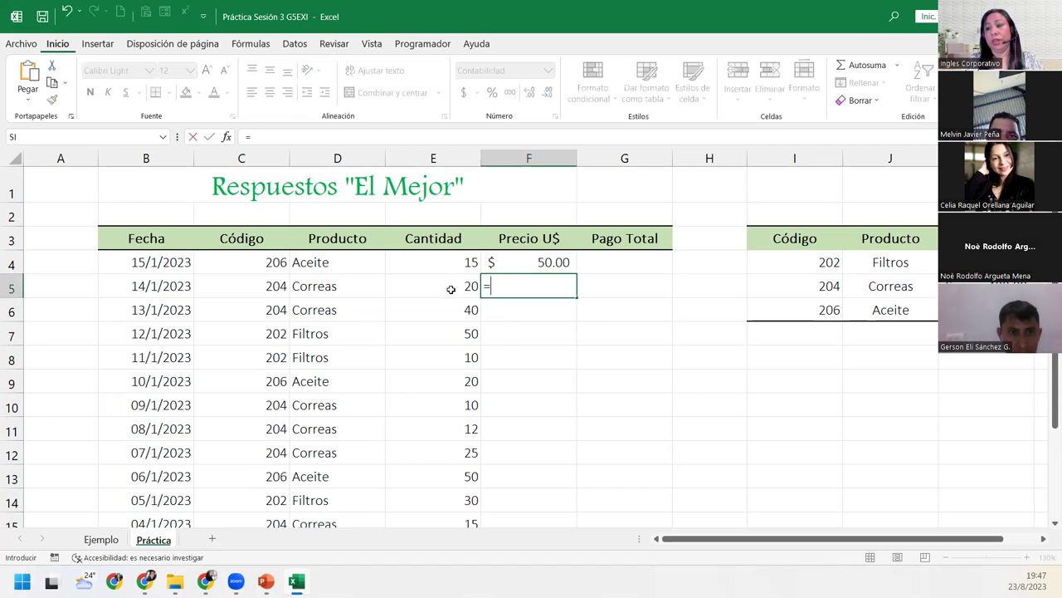
pyautogui.write('SI(')
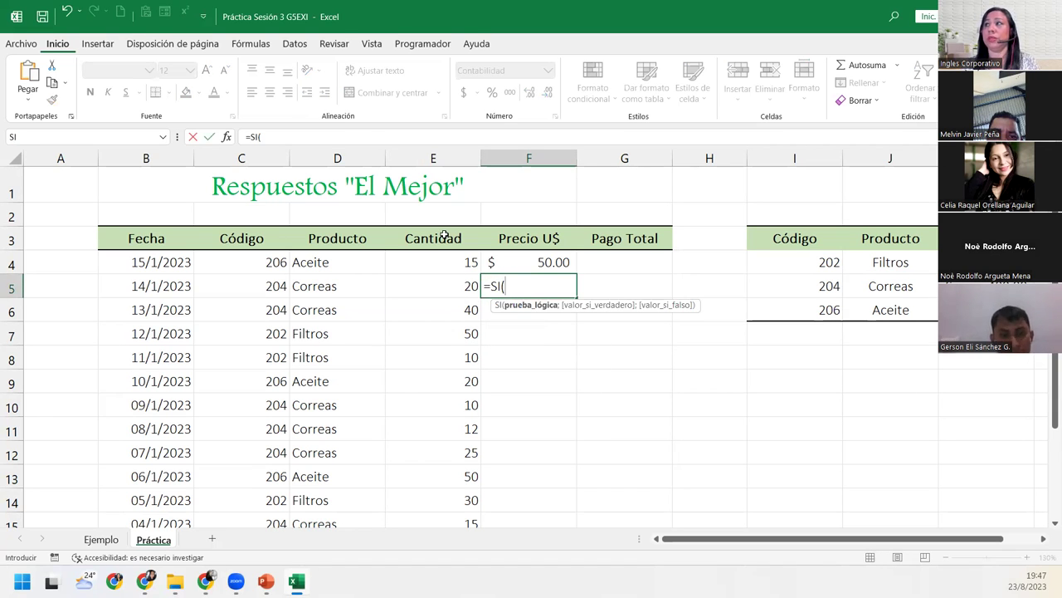
pyautogui.click(247, 285)
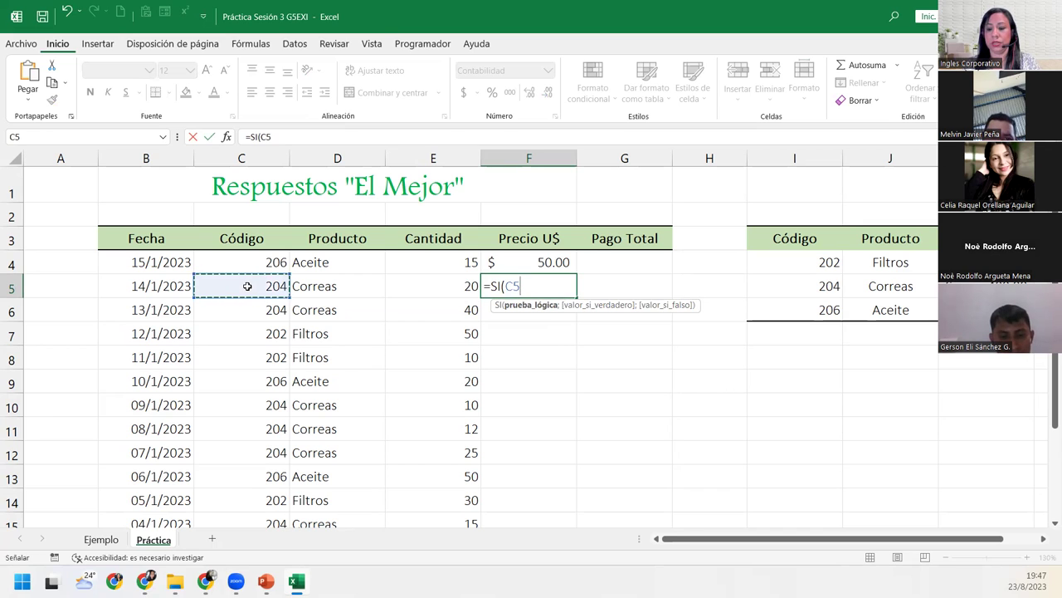
pyautogui.write('=')
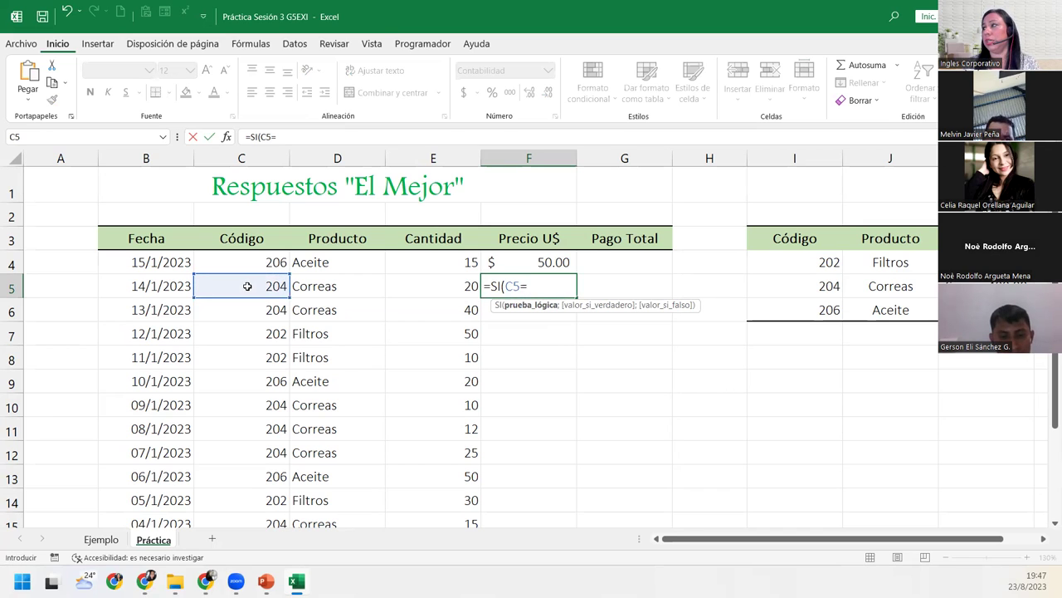
pyautogui.click(812, 259)
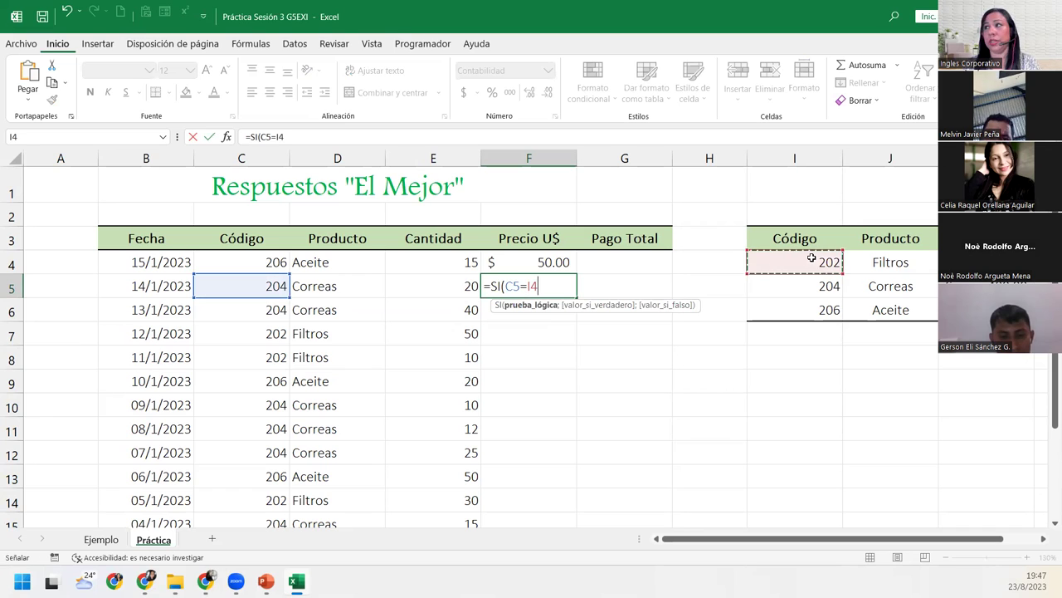
pyautogui.press('F4')
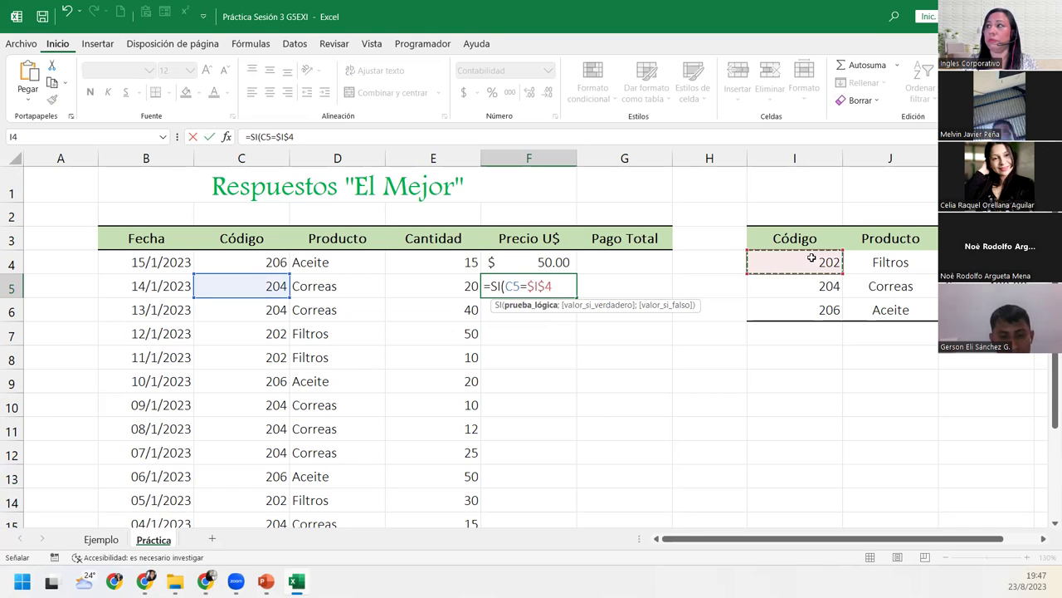
pyautogui.write(';')
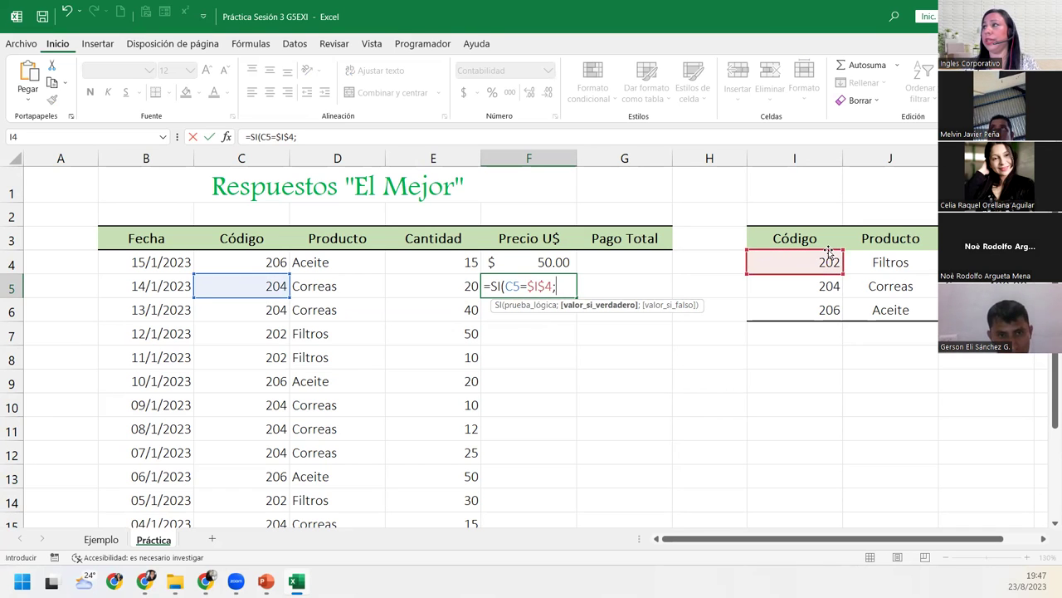
pyautogui.click(980, 261)
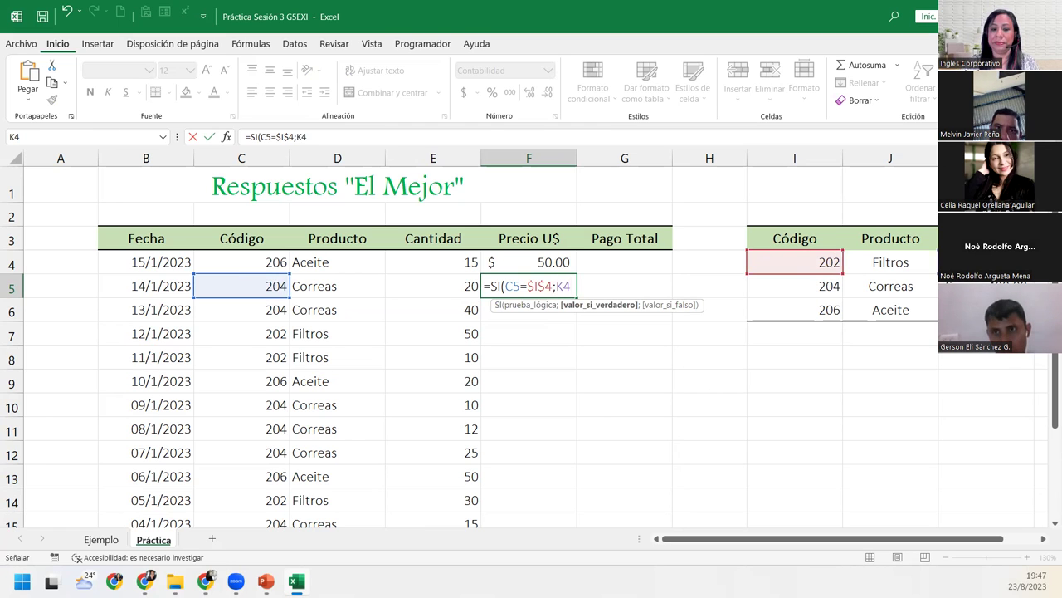
pyautogui.click(60, 286)
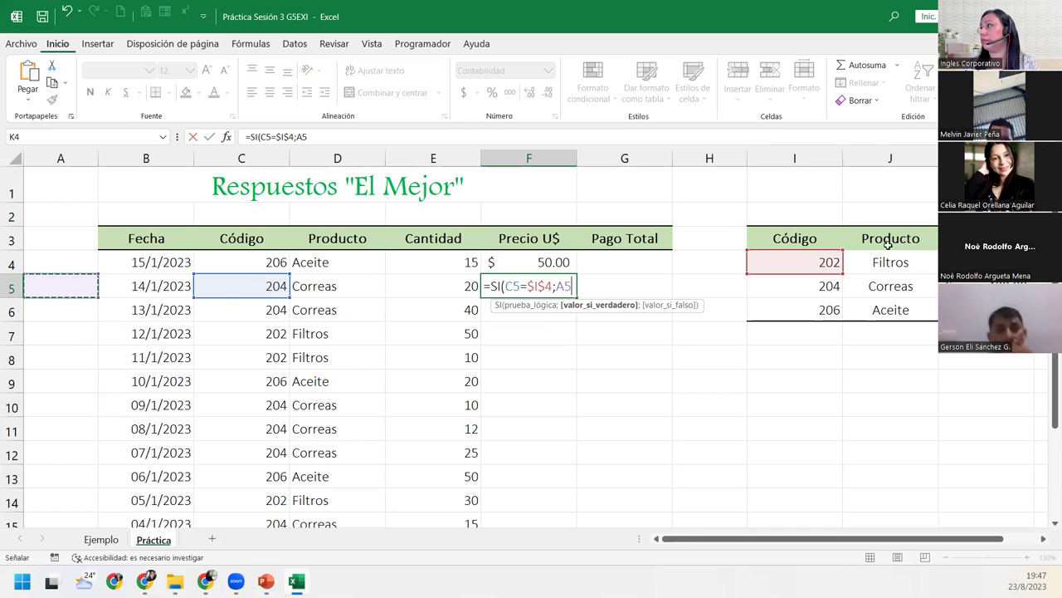
pyautogui.click(980, 261)
pyautogui.press('F4')
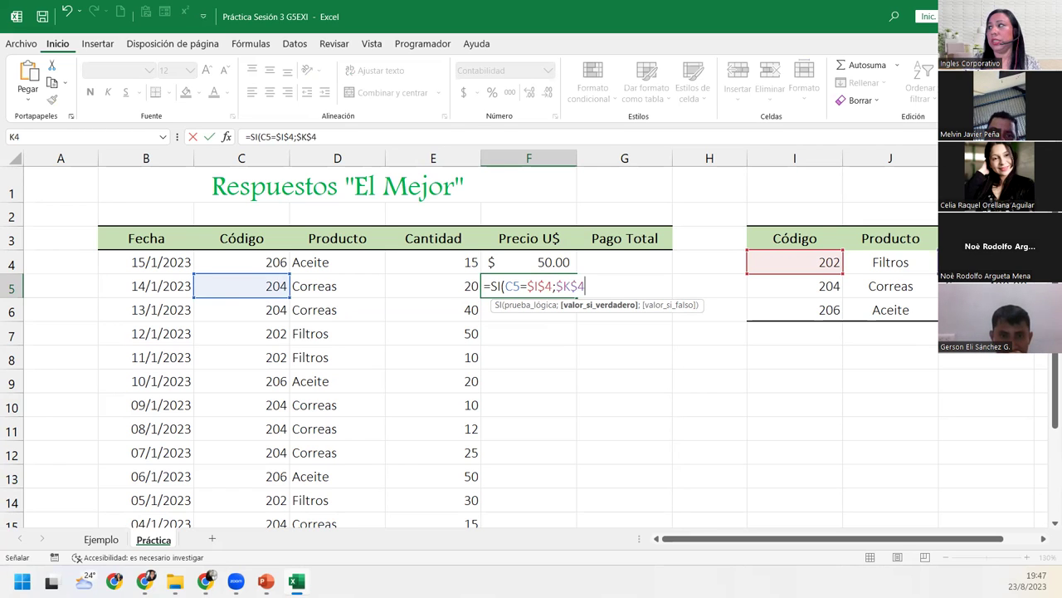
# Nest a second SI testing C5=$I$5 that returns $K$5.
pyautogui.write(';SI(')
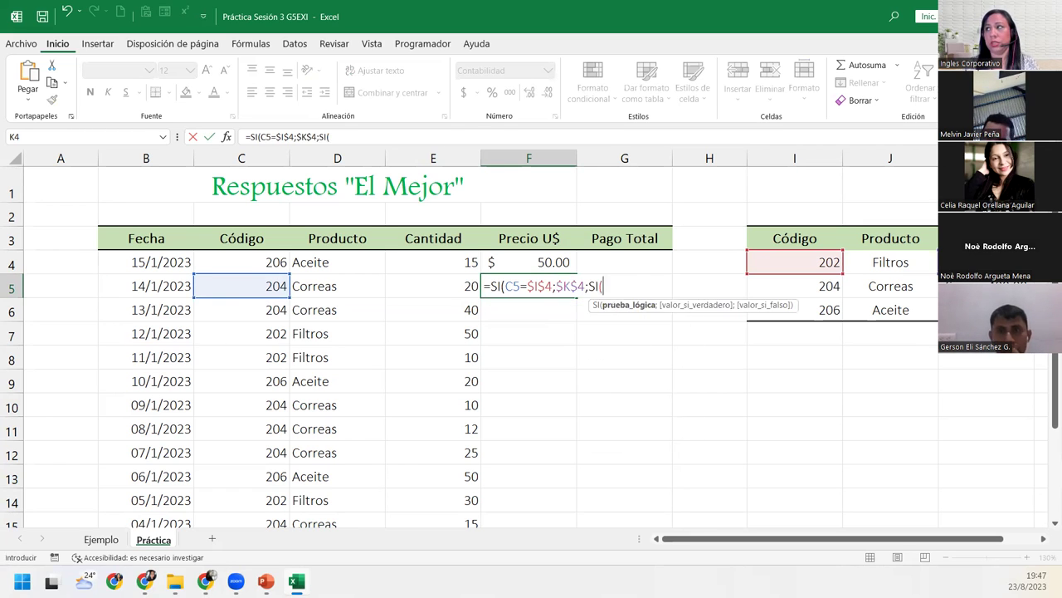
pyautogui.click(253, 291)
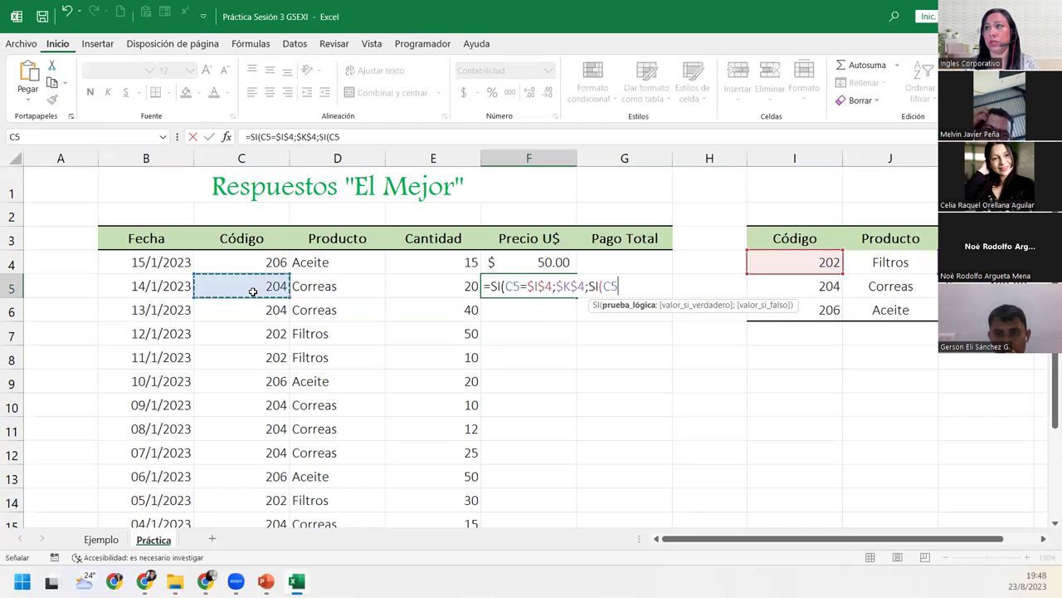
pyautogui.write('=')
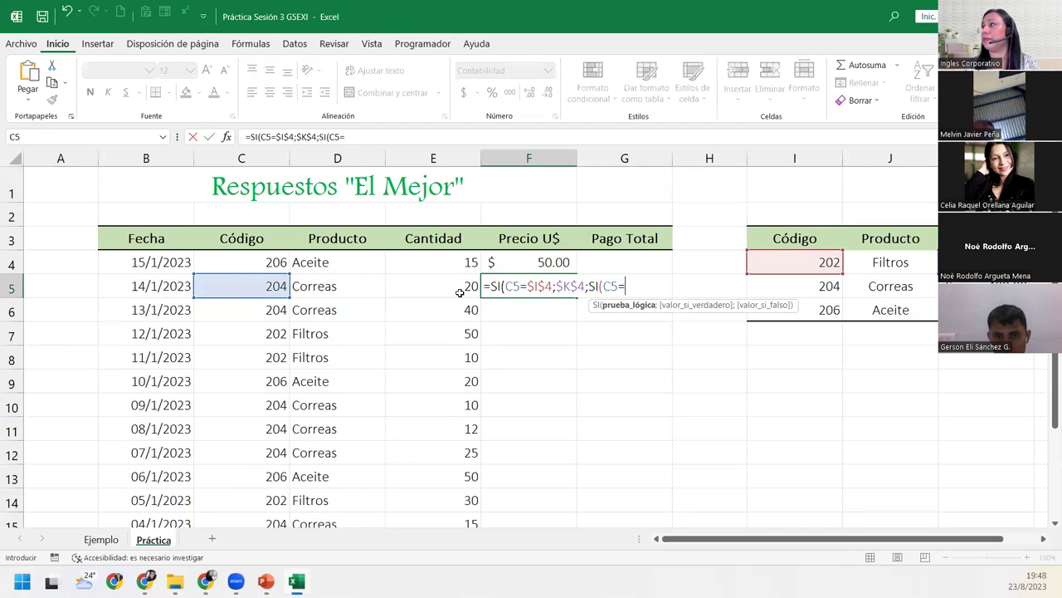
pyautogui.click(780, 286)
pyautogui.press('F4')
pyautogui.write(';')
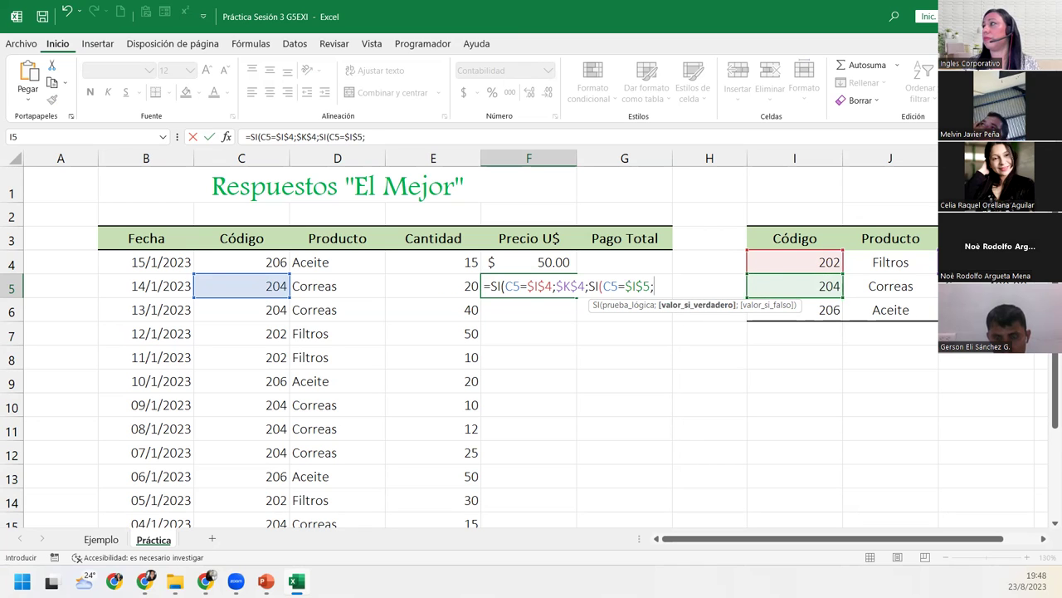
pyautogui.press('Right')
pyautogui.press('Right')
pyautogui.press('Right')
pyautogui.press('F4')
# Add a third SI for C5=$I$6 returning $K$6, else "Código no encontrado", and commit.
pyautogui.write(';')
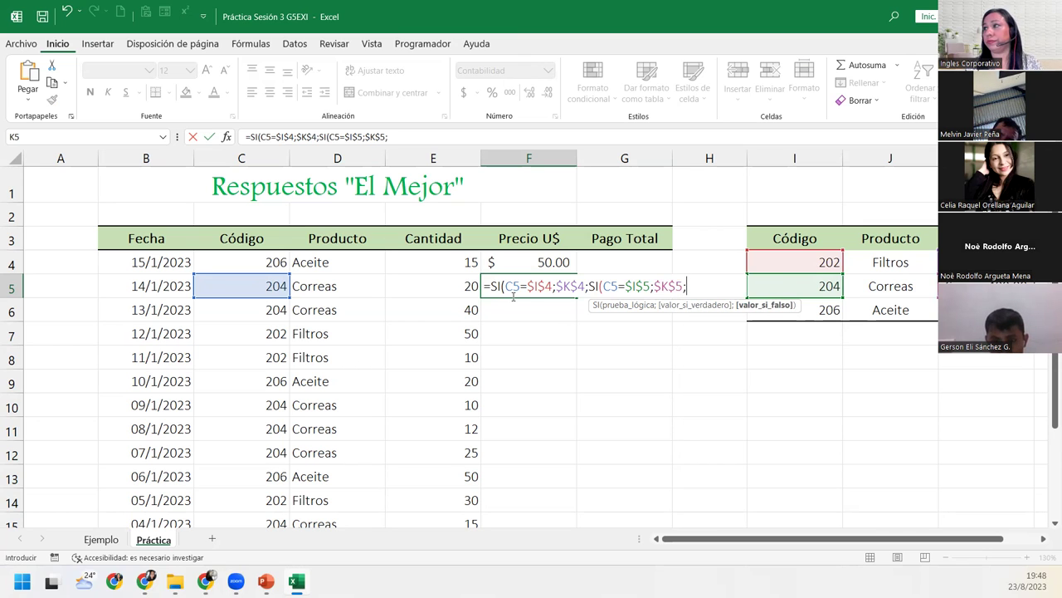
pyautogui.write('SI(')
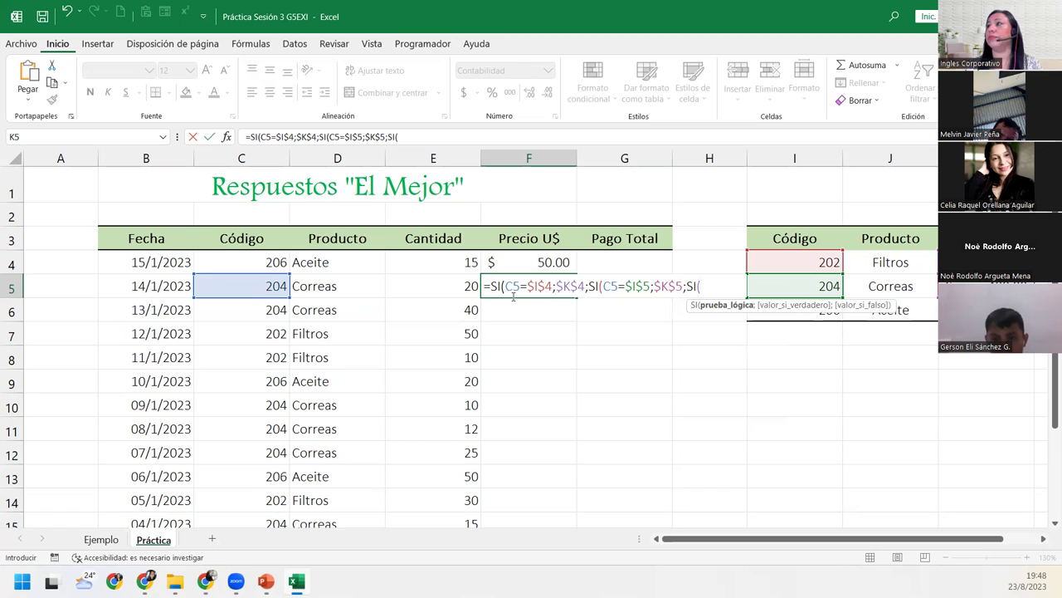
pyautogui.click(231, 278)
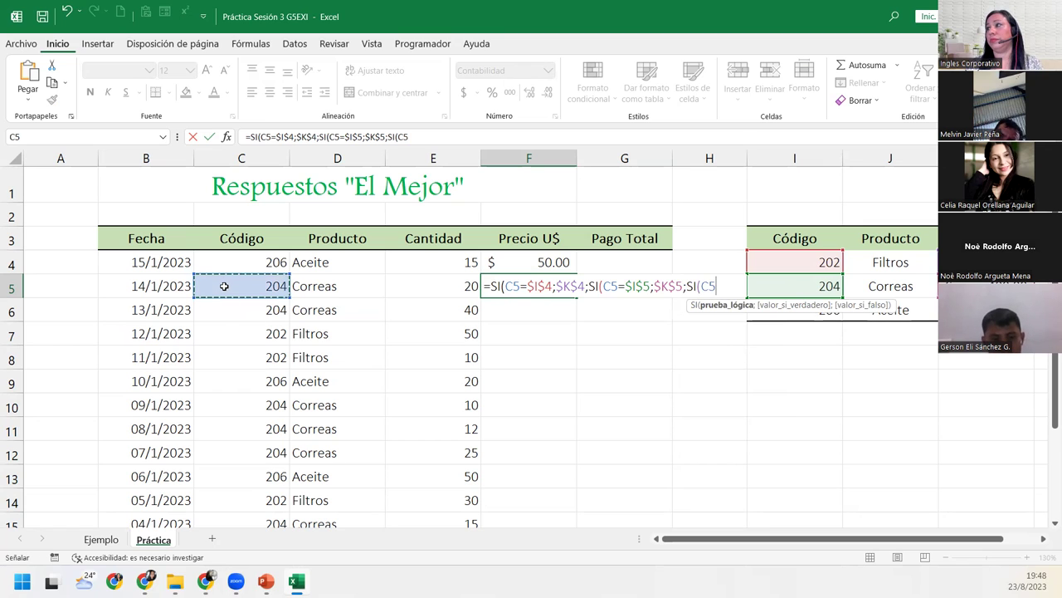
pyautogui.write('=')
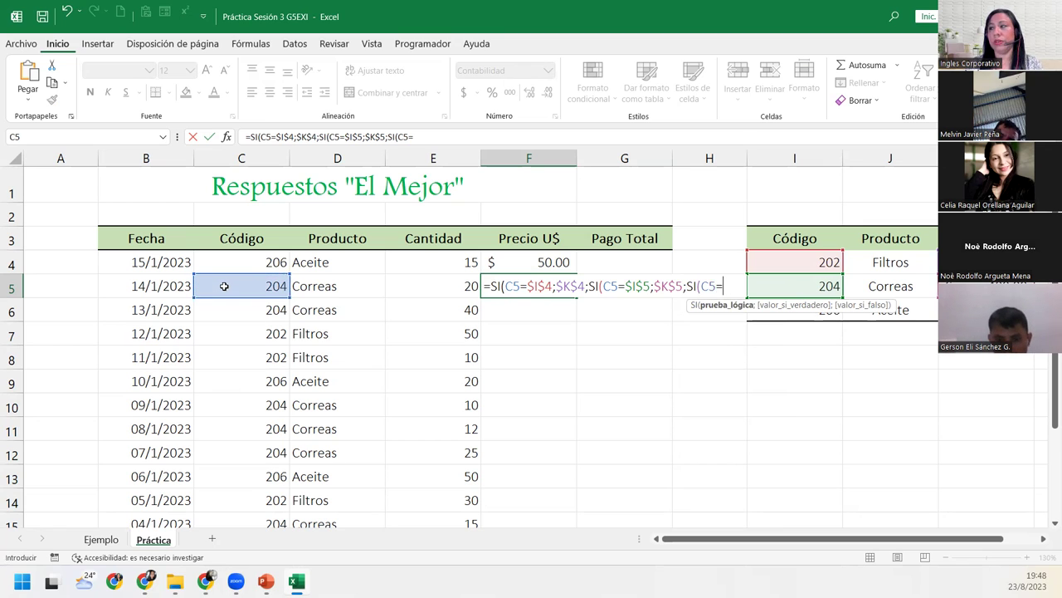
pyautogui.click(803, 314)
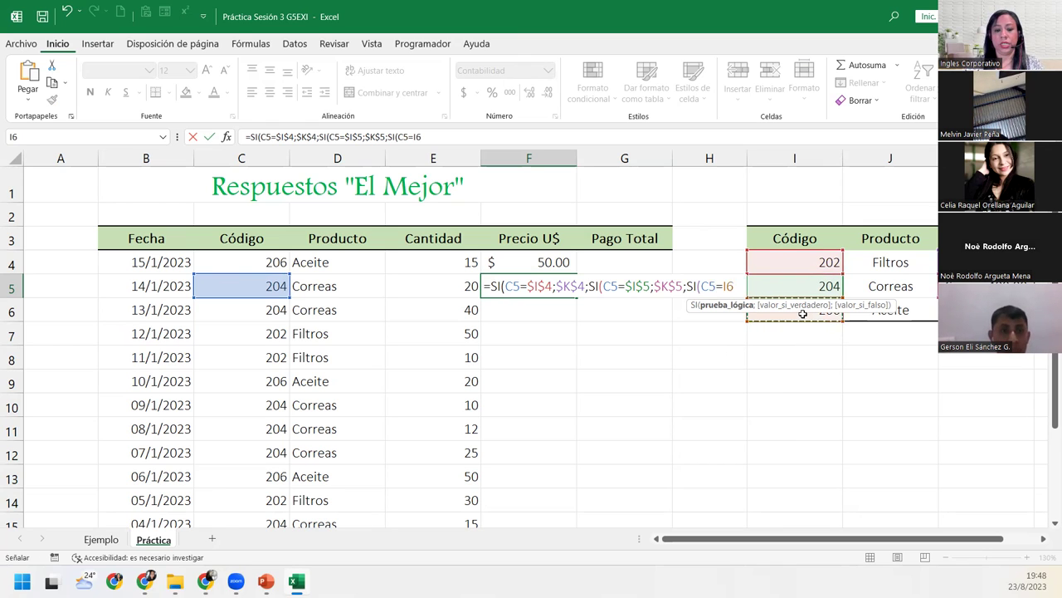
pyautogui.press('F4')
pyautogui.write('$I$6;')
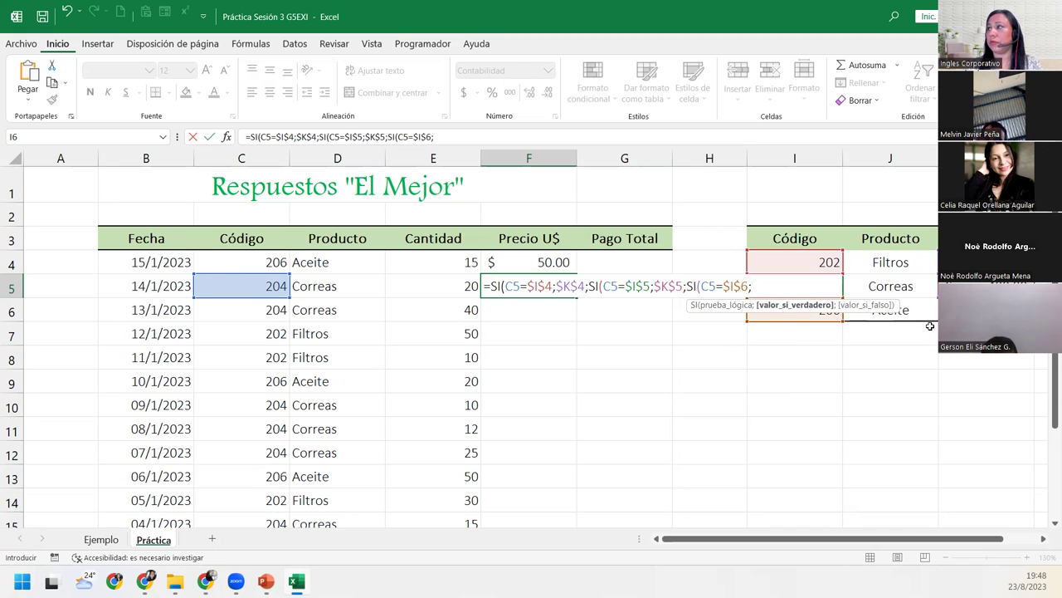
pyautogui.click(986, 310)
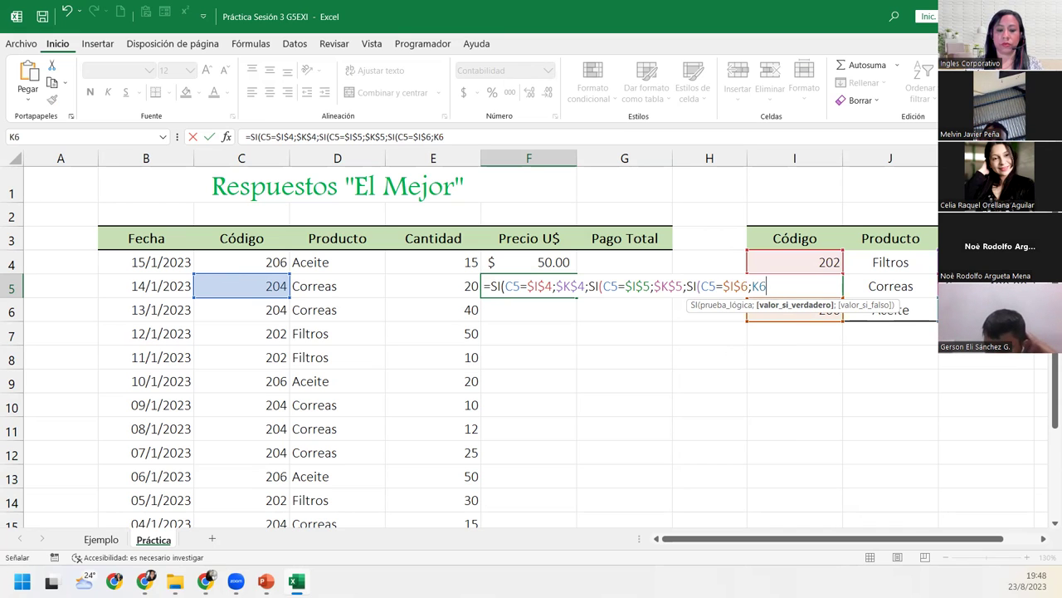
pyautogui.press('F4')
pyautogui.write('$K$6;')
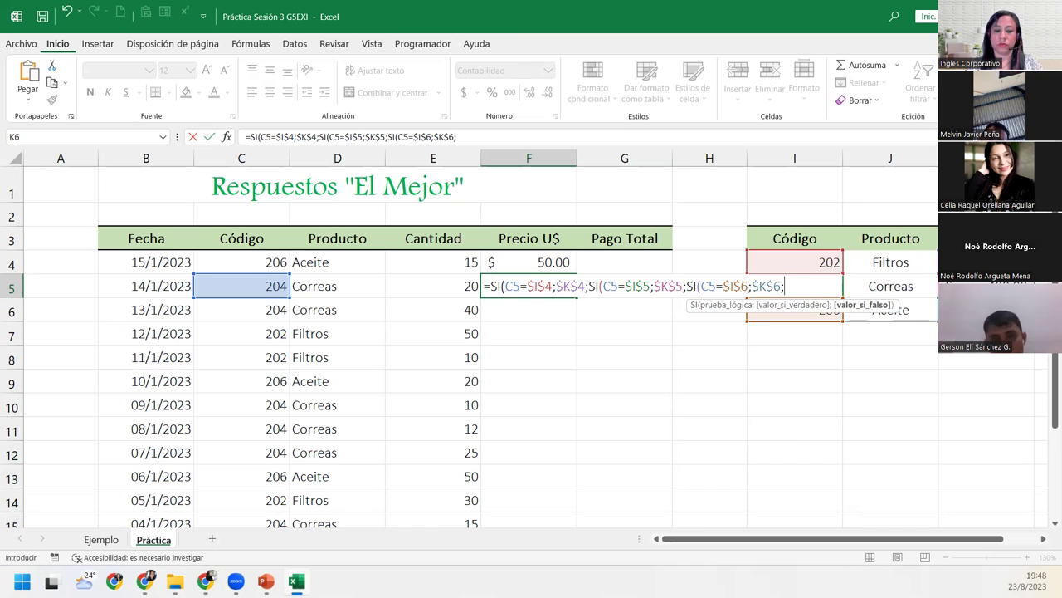
pyautogui.write('"Código')
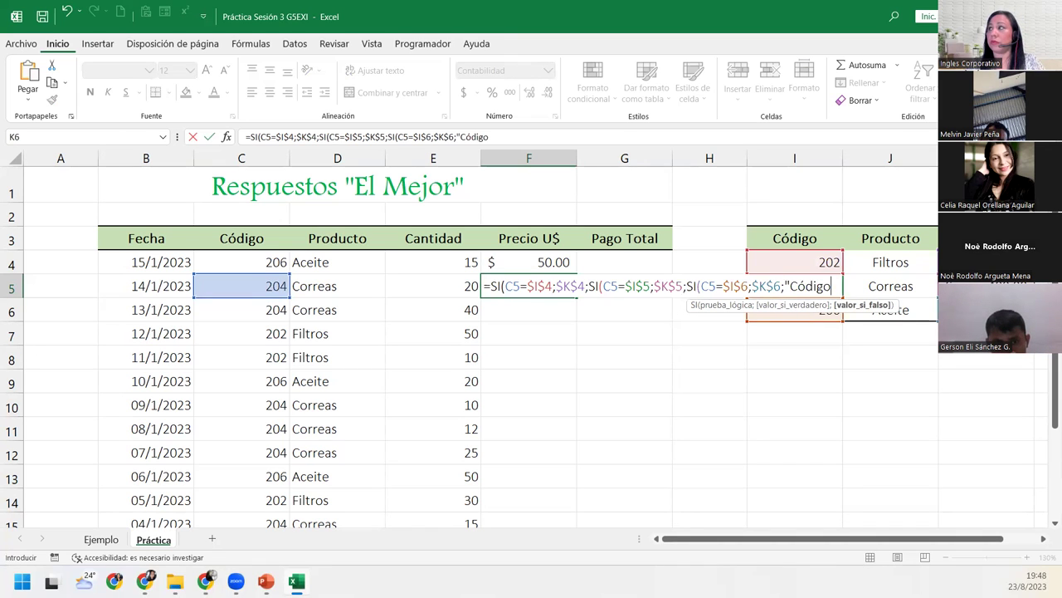
pyautogui.write(' no encontrado")')
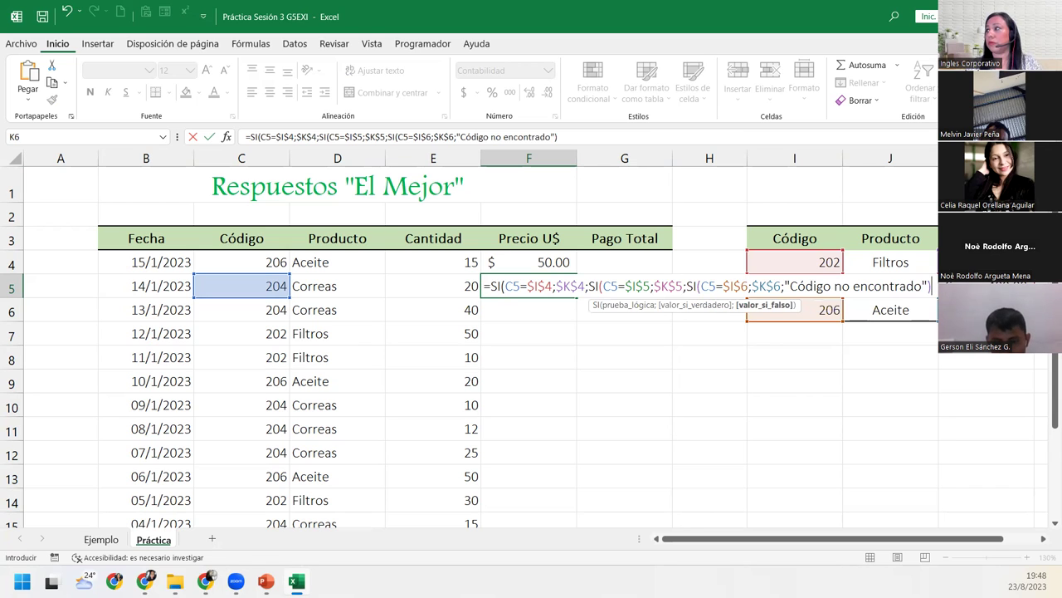
pyautogui.write(')')
pyautogui.press('Return')
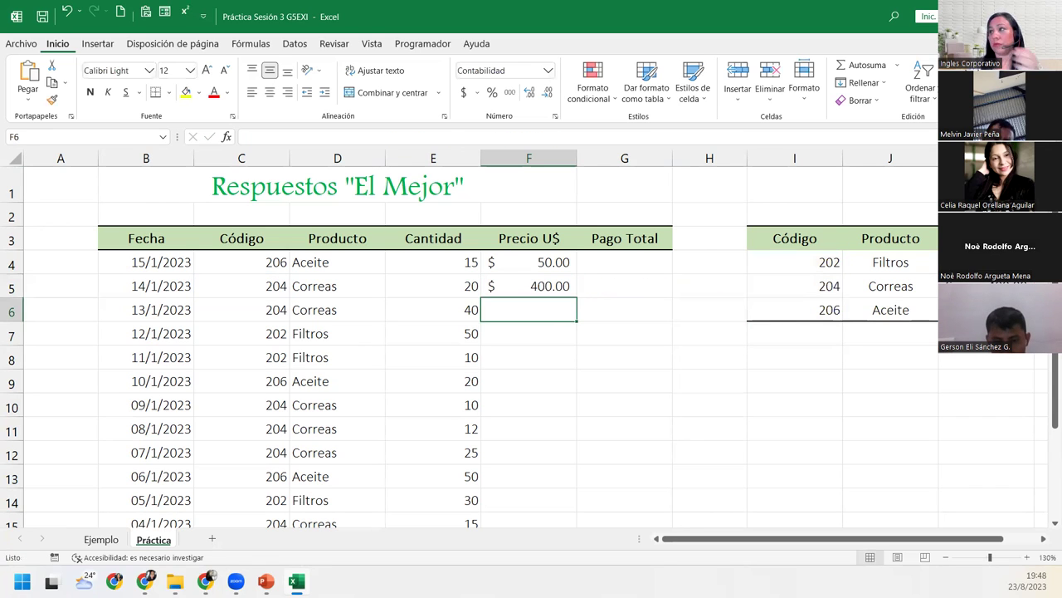
# Fill F5's price formula down to F16 with Rellenar sin formato, then check F6.
pyautogui.click(563, 285)
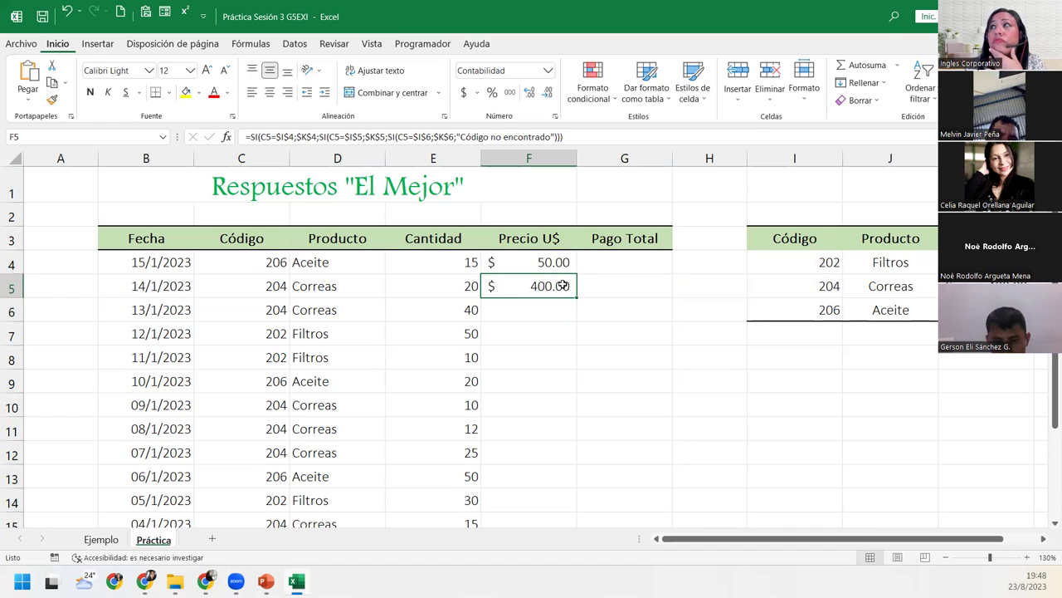
pyautogui.doubleClick(576, 297)
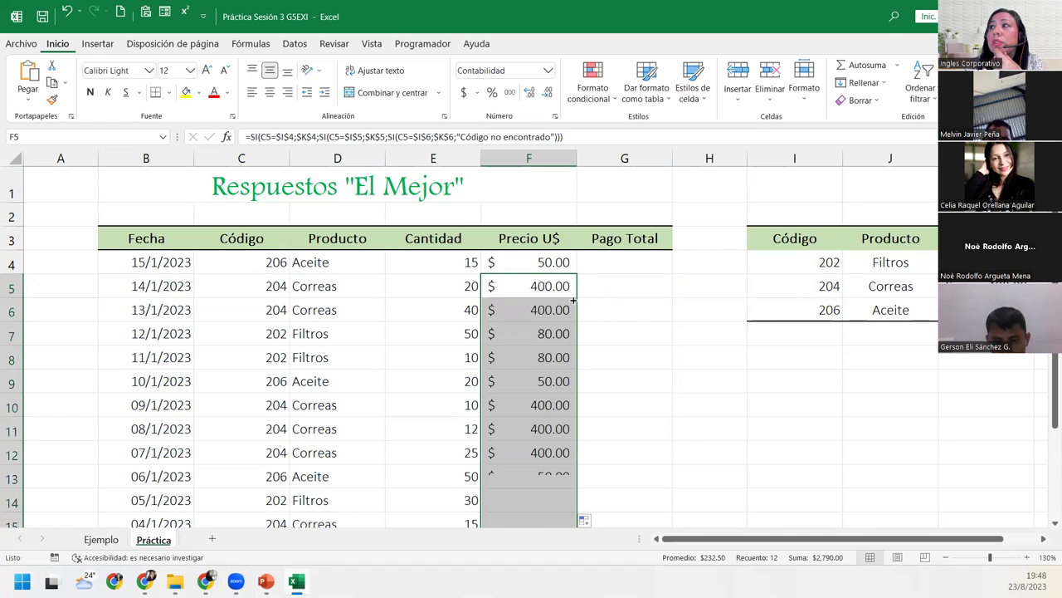
pyautogui.click(547, 393)
pyautogui.scroll(-4, 548, 393)
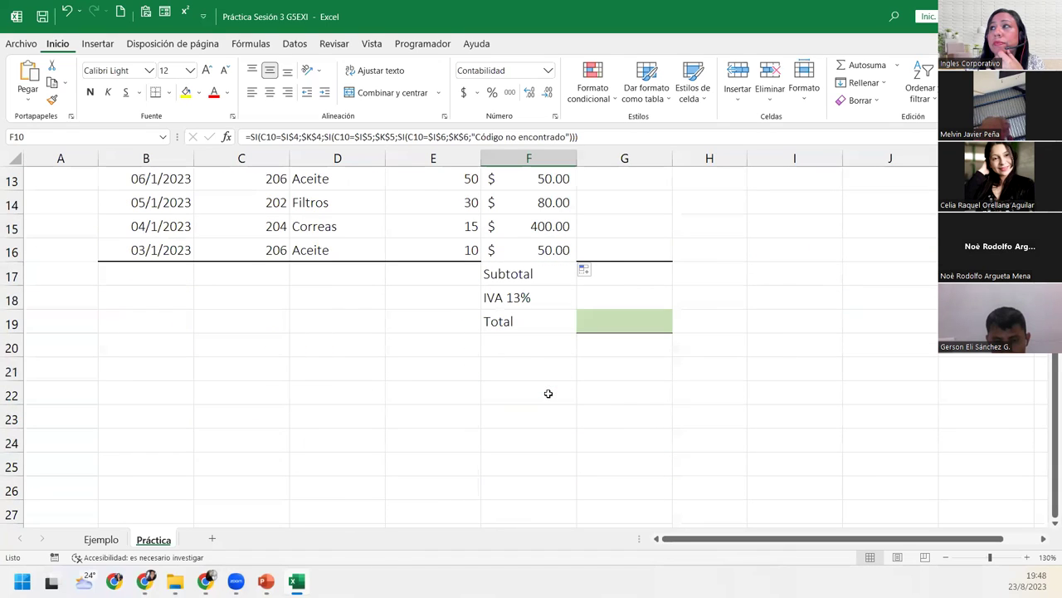
pyautogui.click(588, 271)
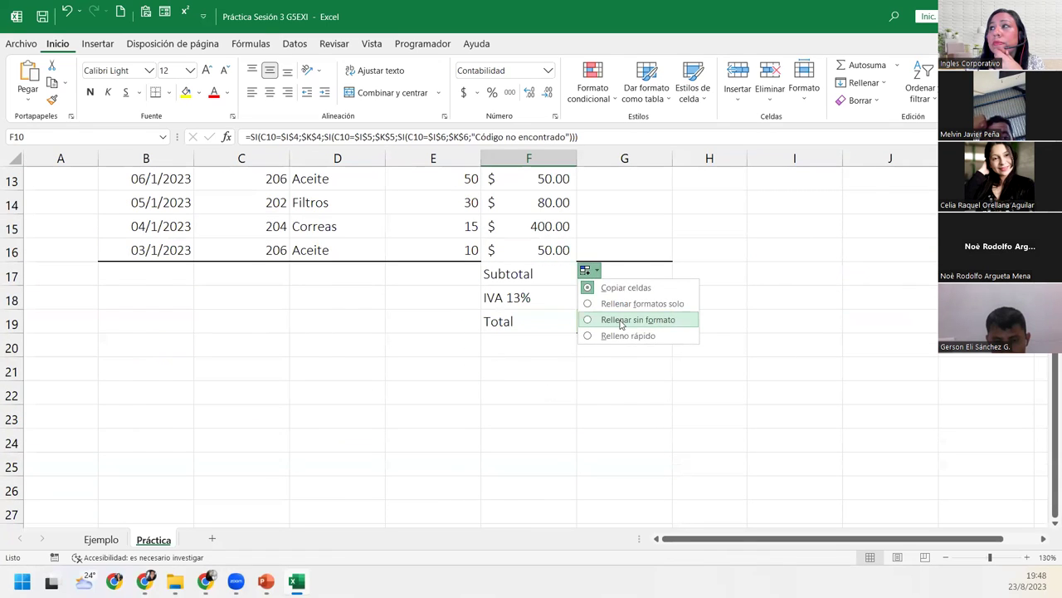
pyautogui.click(617, 319)
pyautogui.scroll(2, 610, 316)
pyautogui.scroll(-1, 603, 315)
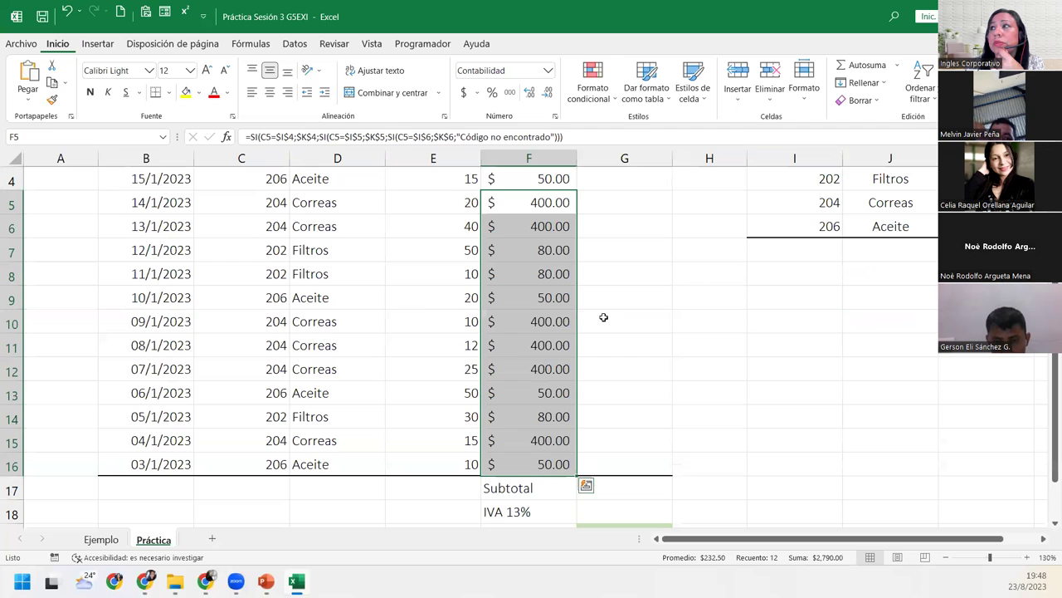
pyautogui.click(553, 234)
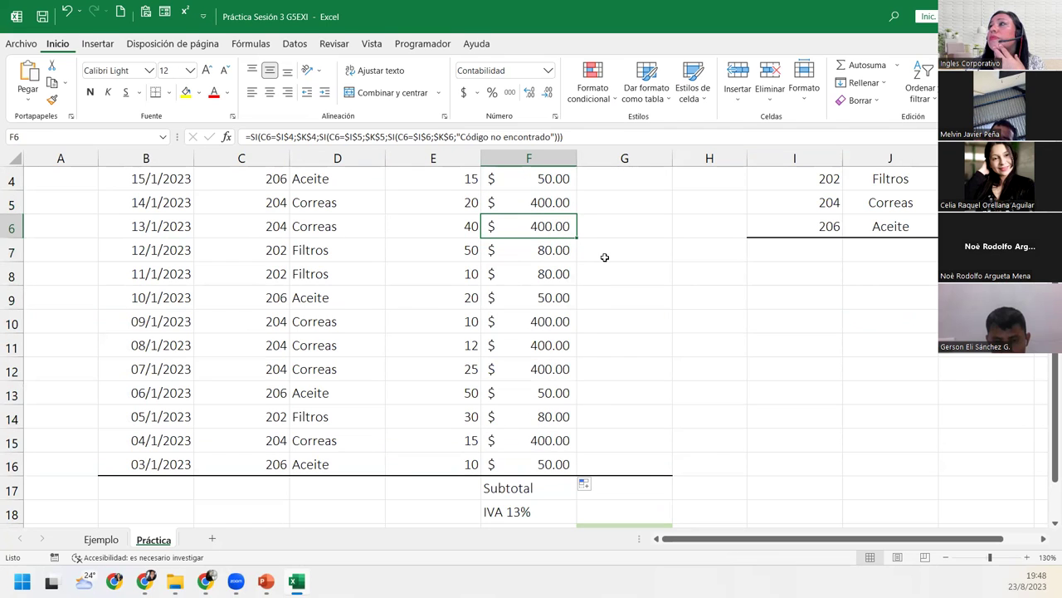
pyautogui.scroll(1, 605, 257)
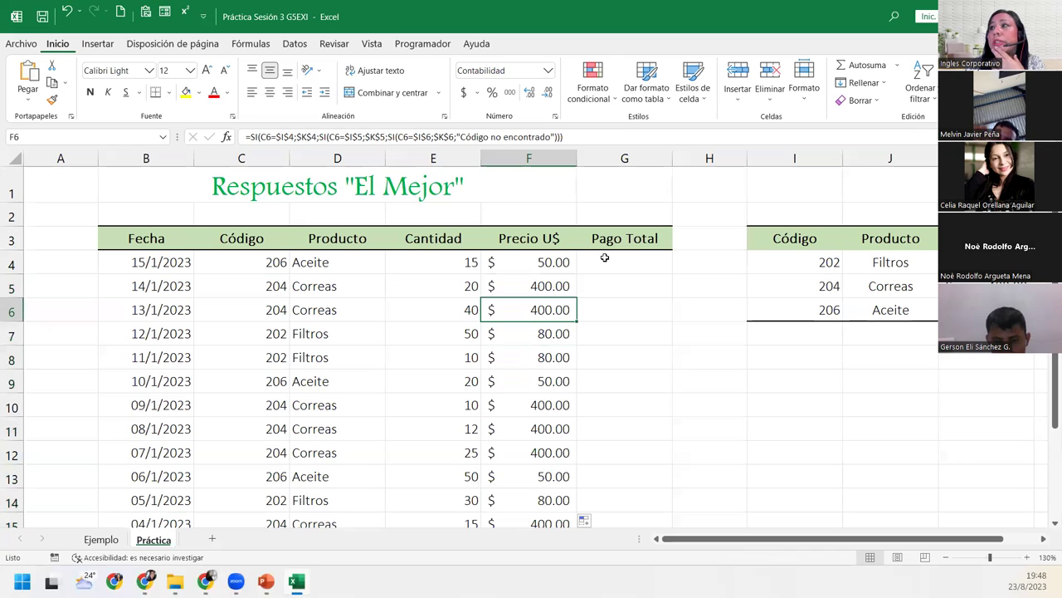
pyautogui.click(523, 285)
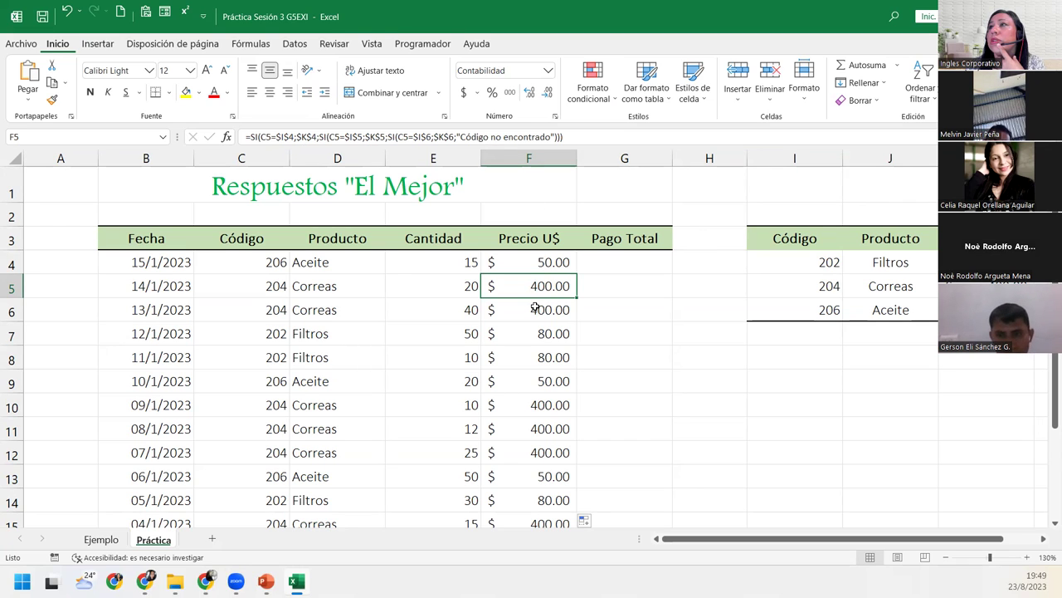
pyautogui.click(537, 307)
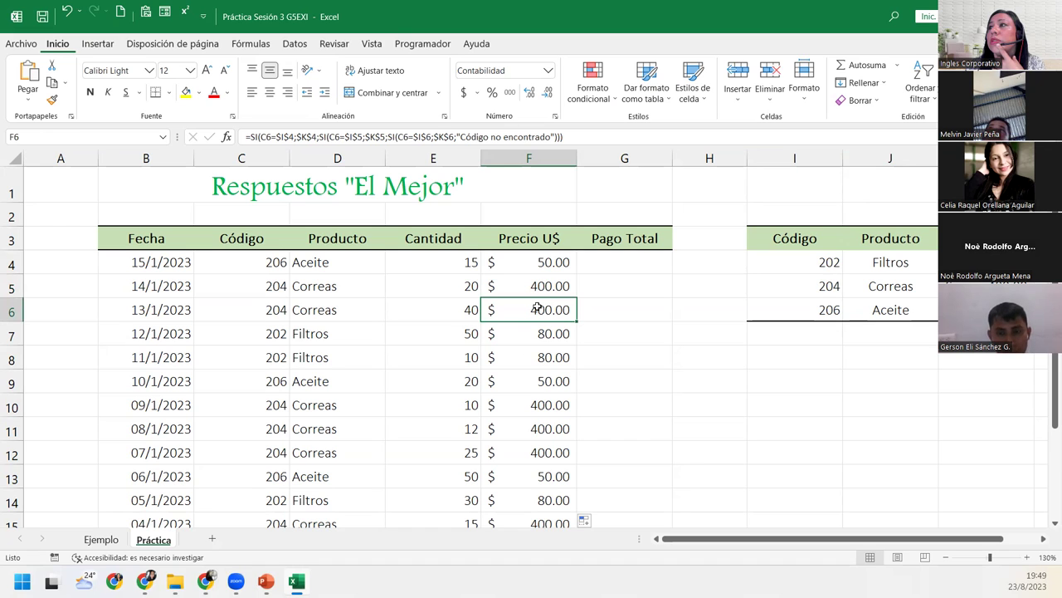
pyautogui.click(606, 307)
pyautogui.click(615, 255)
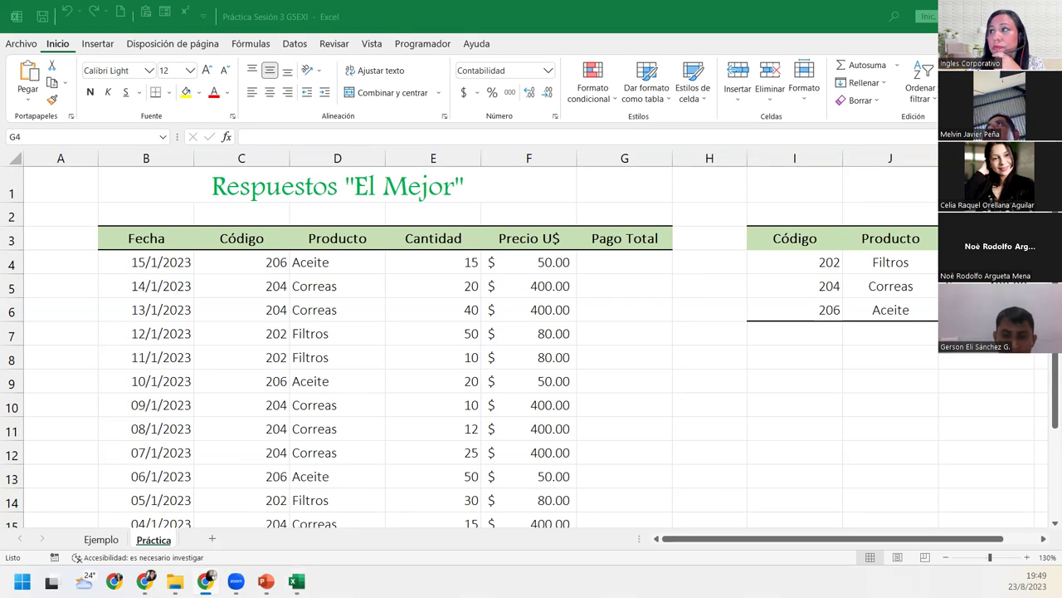
pyautogui.click(551, 290)
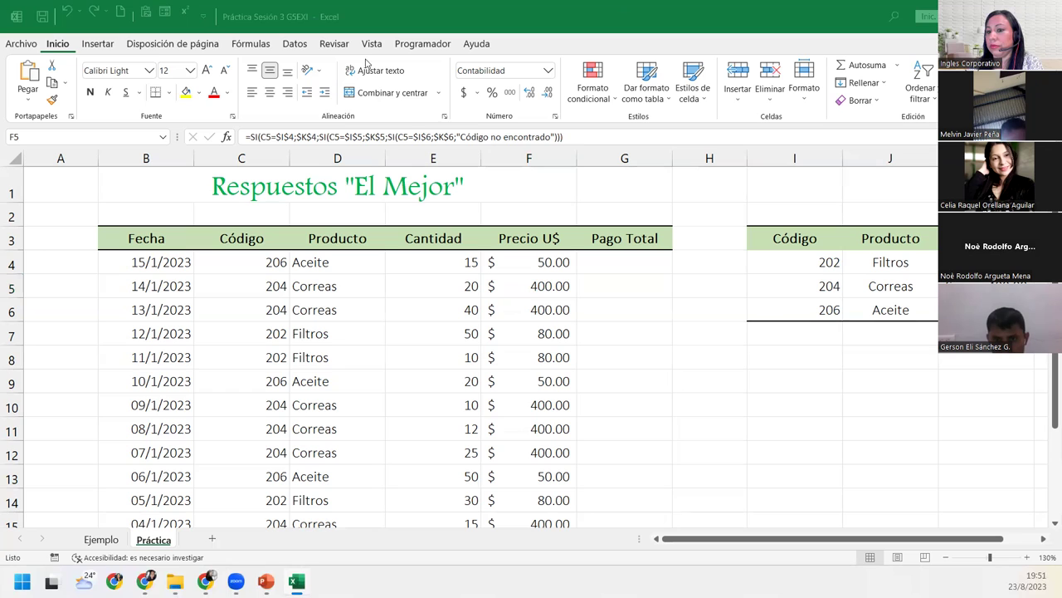
pyautogui.click(541, 286)
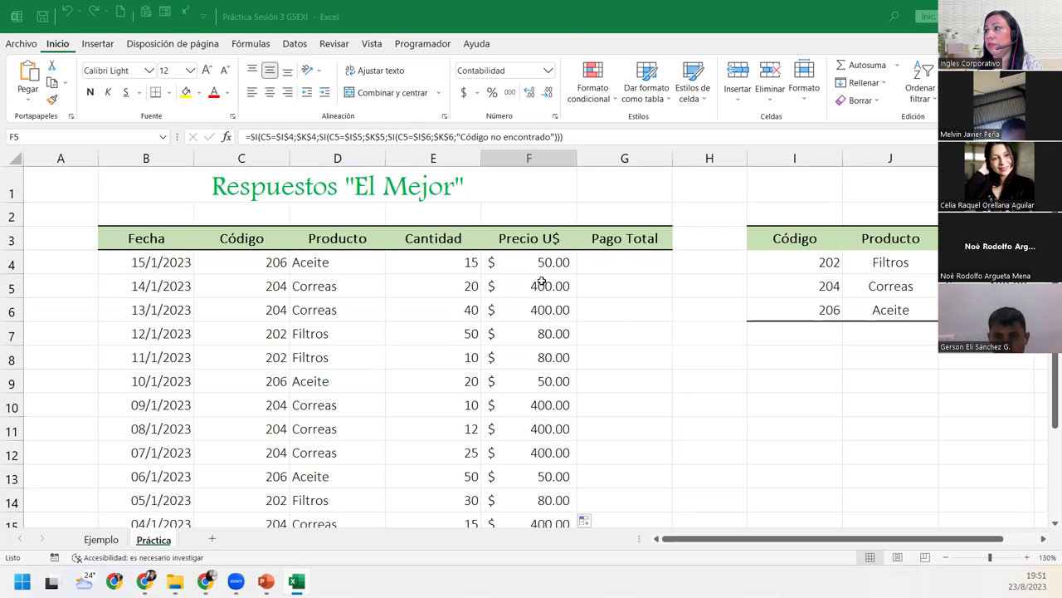
pyautogui.doubleClick(541, 286)
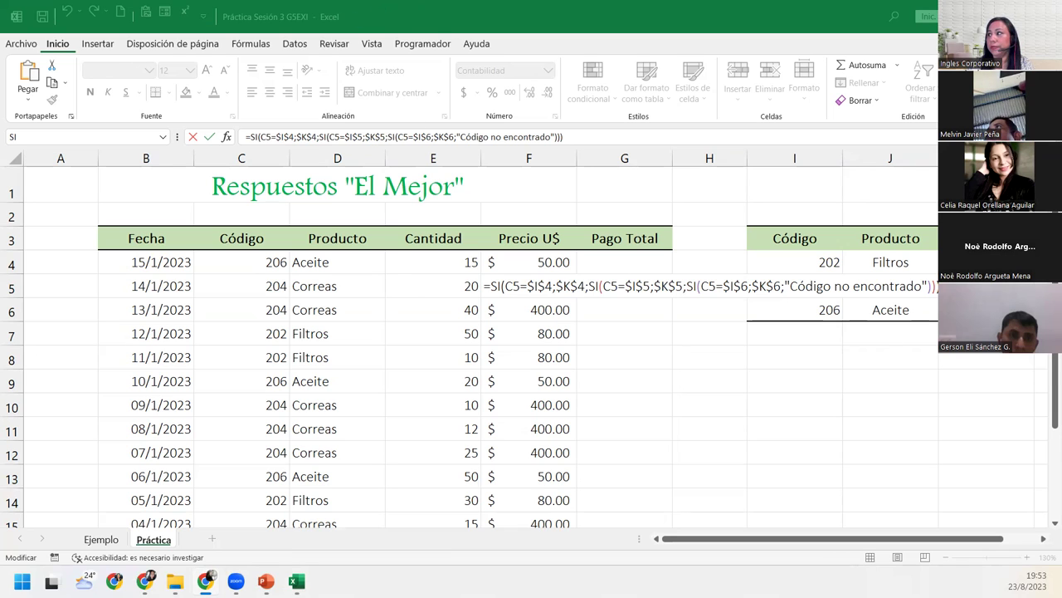
pyautogui.click(617, 295)
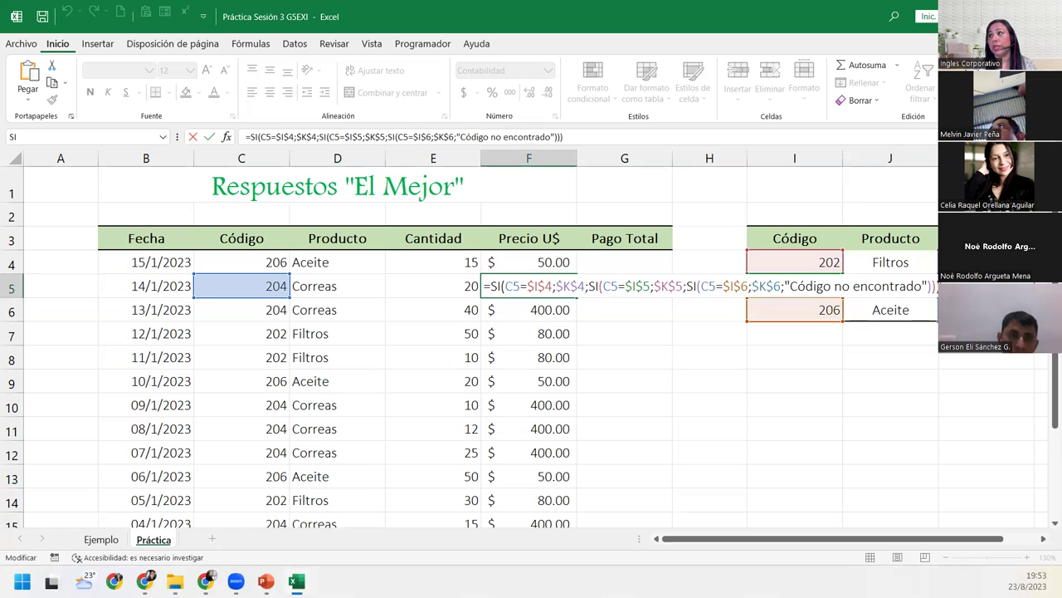
pyautogui.press('Return')
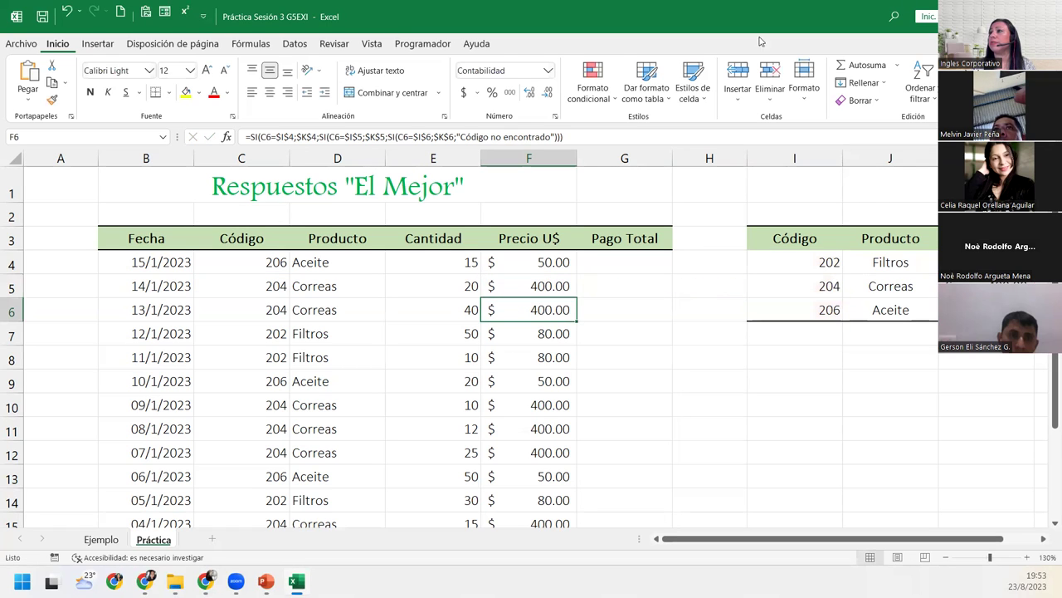
# Enter =E4*F4 in G4 to get the $750.00 Pago Total.
pyautogui.click(596, 259)
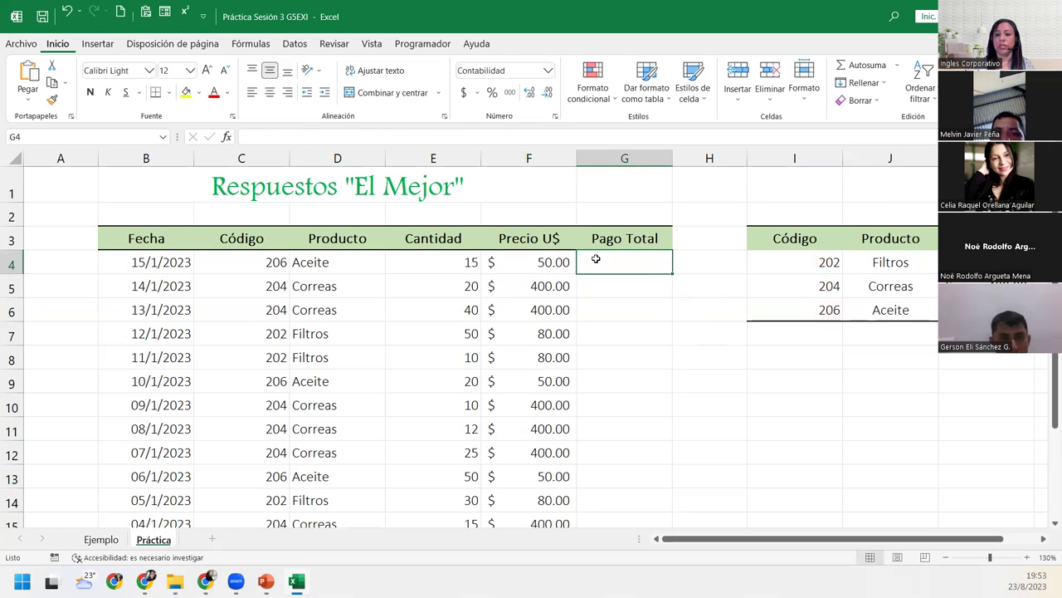
pyautogui.write('=')
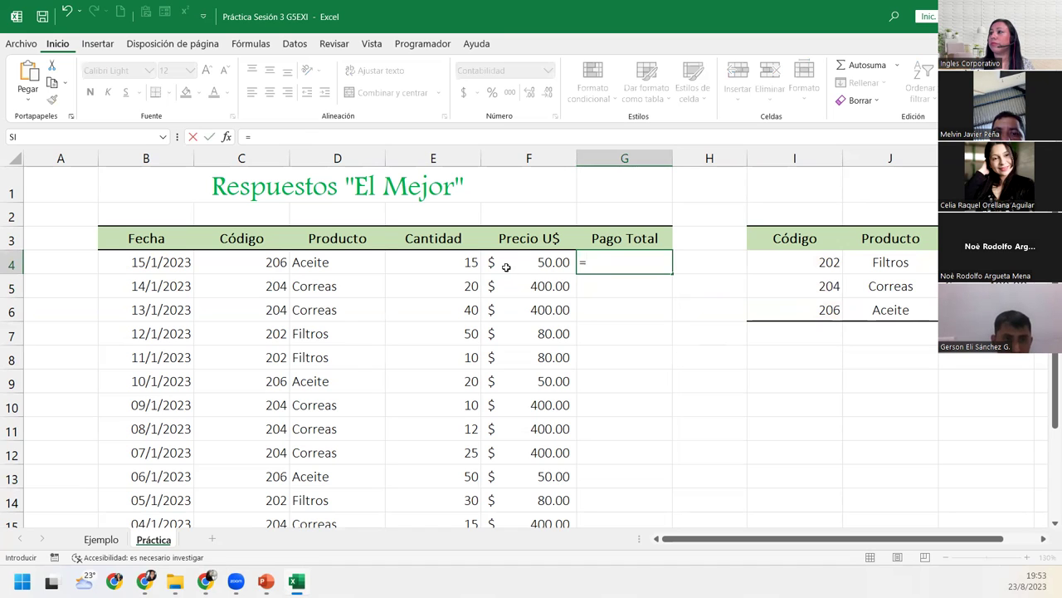
pyautogui.click(453, 264)
pyautogui.write('*')
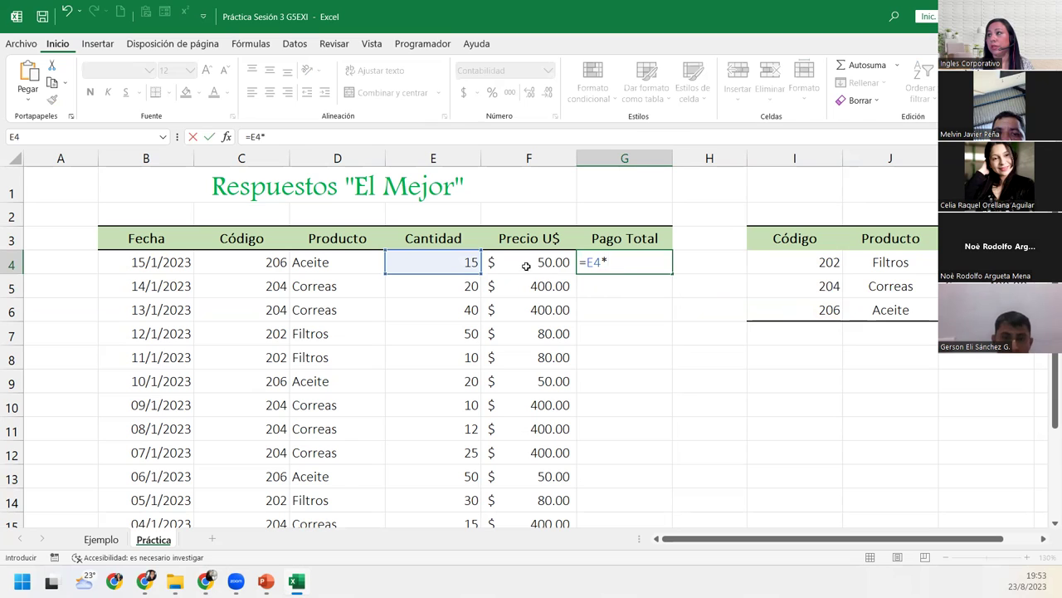
pyautogui.click(515, 259)
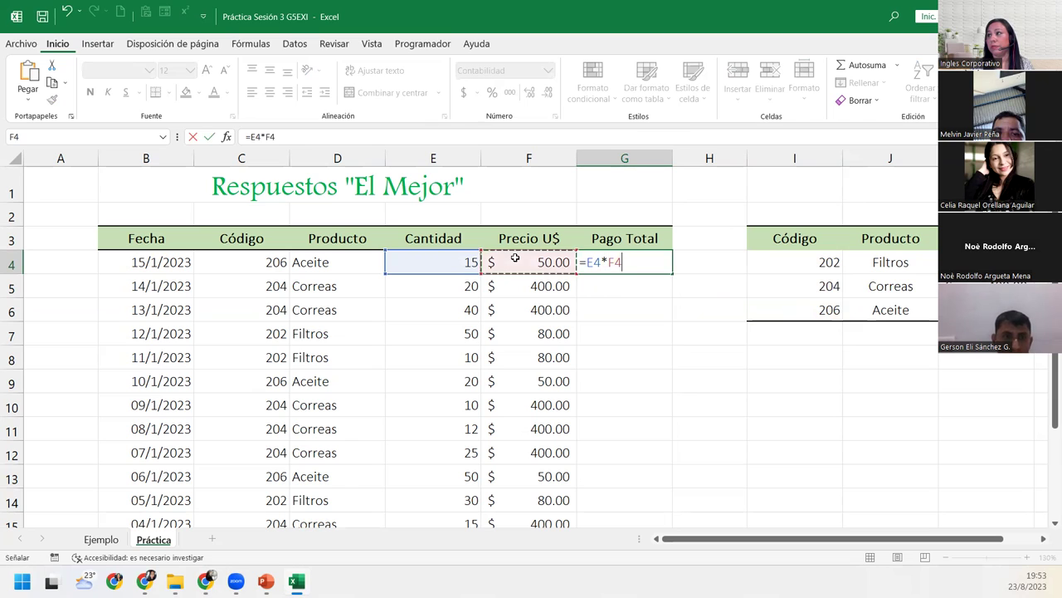
pyautogui.press('Return')
# Copy G4's formula down to G16 using Rellenar sin formato and check G5.
pyautogui.click(626, 261)
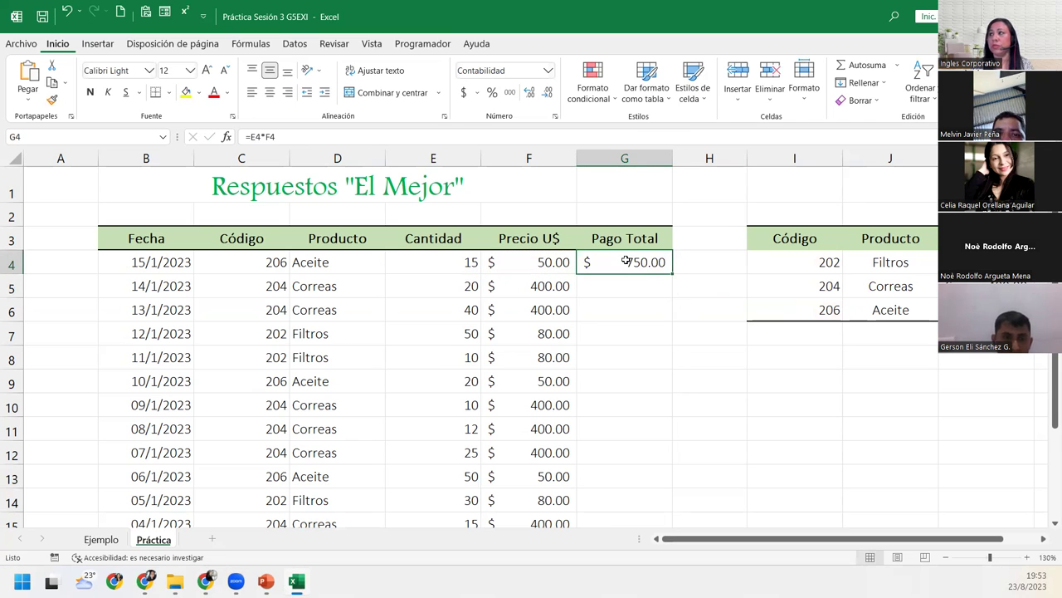
pyautogui.doubleClick(673, 274)
pyautogui.click(682, 520)
pyautogui.click(698, 486)
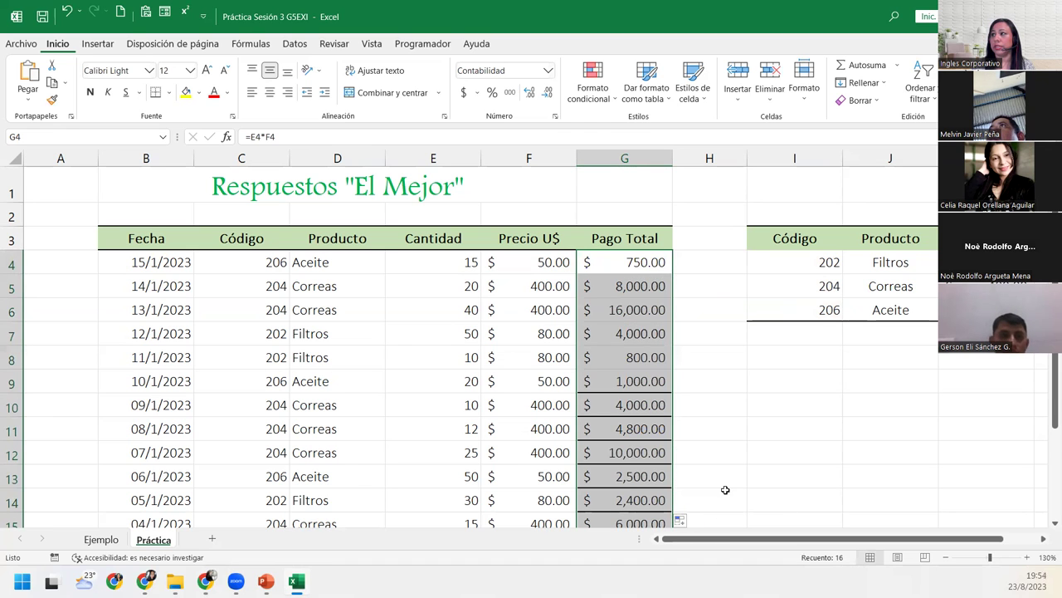
pyautogui.click(633, 284)
pyautogui.scroll(-5, 641, 403)
pyautogui.scroll(3, 640, 401)
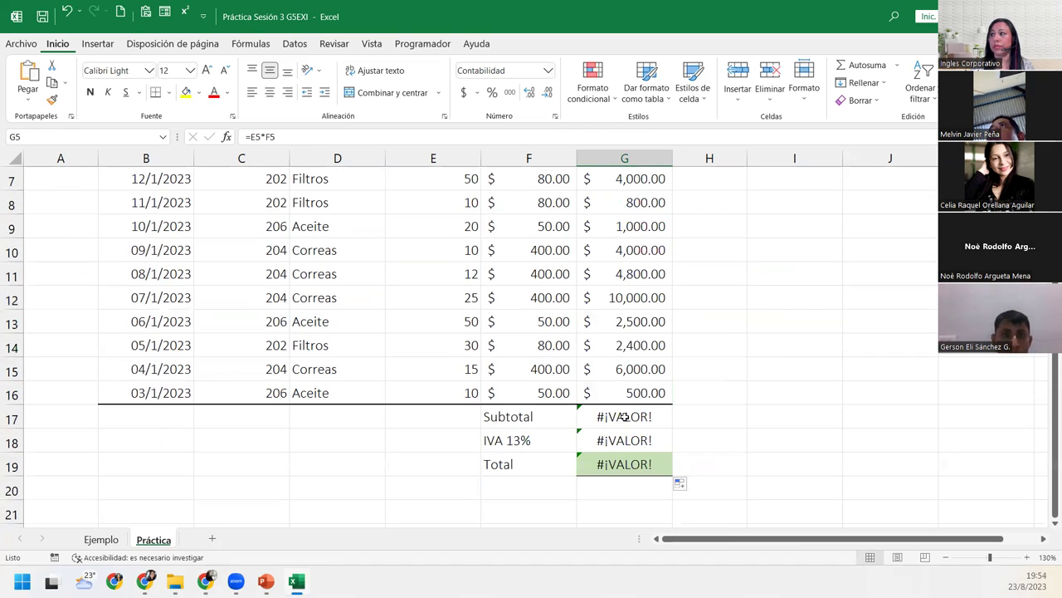
# Replace G17's E17*F17 formula with =SUMA(G4:G16) for a $60,750.00 Subtotal.
pyautogui.click(624, 417)
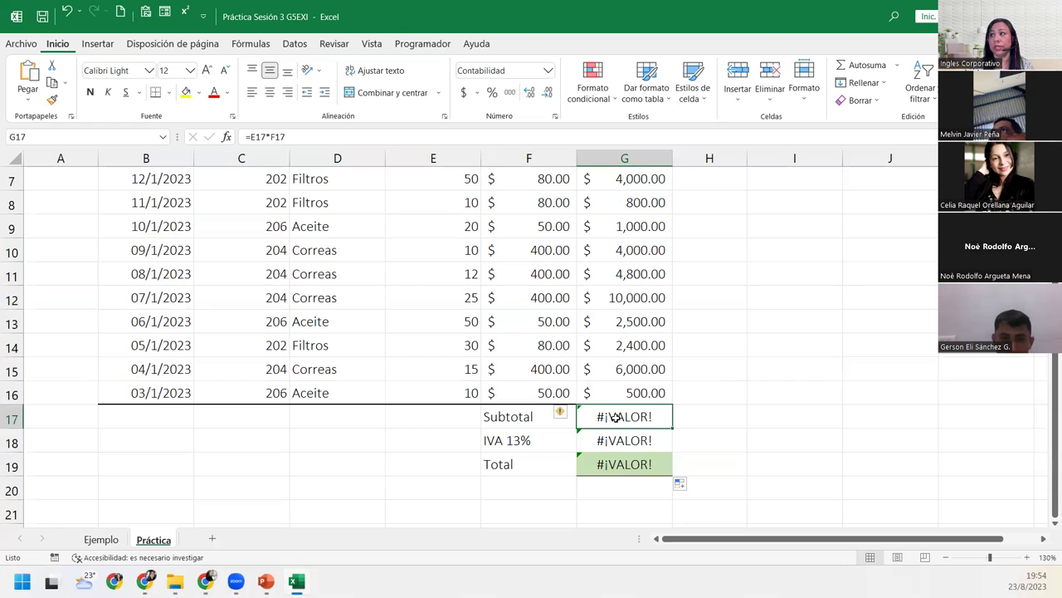
pyautogui.scroll(2, 615, 418)
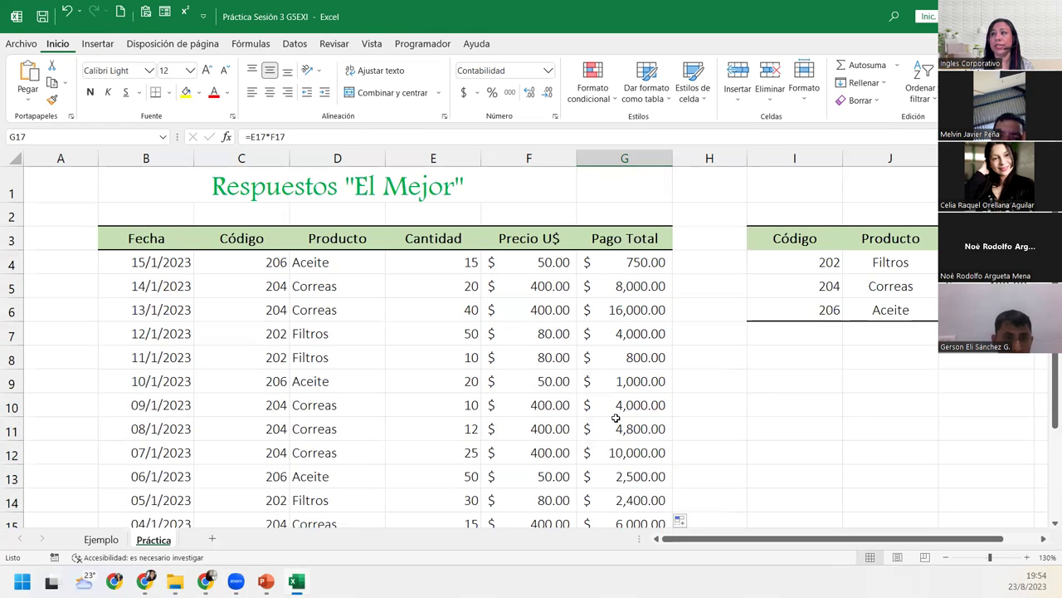
pyautogui.scroll(-3, 615, 418)
pyautogui.doubleClick(633, 344)
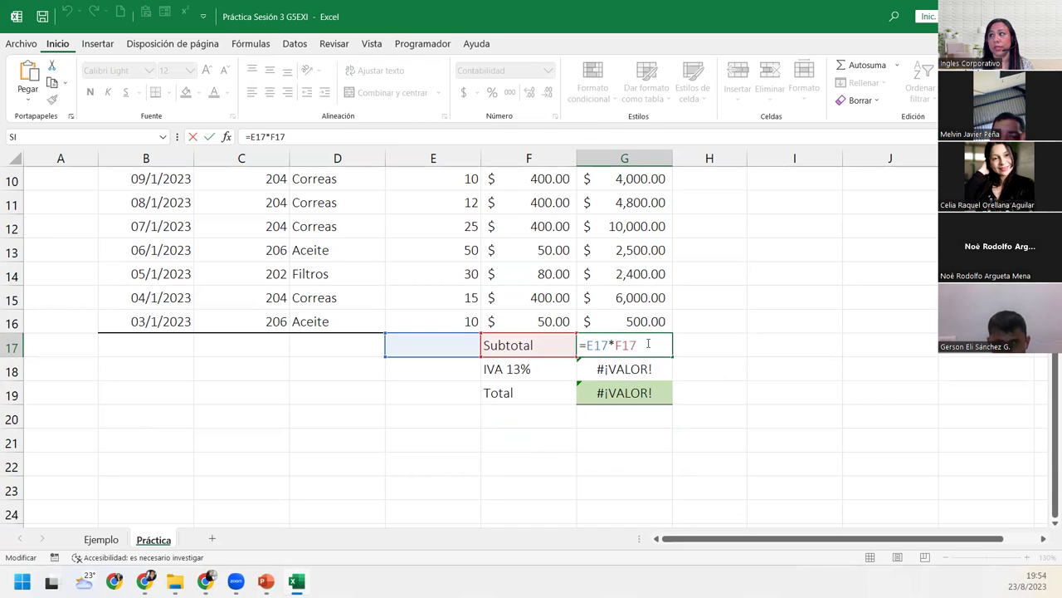
pyautogui.moveTo(637, 344); pyautogui.dragTo(587, 345)
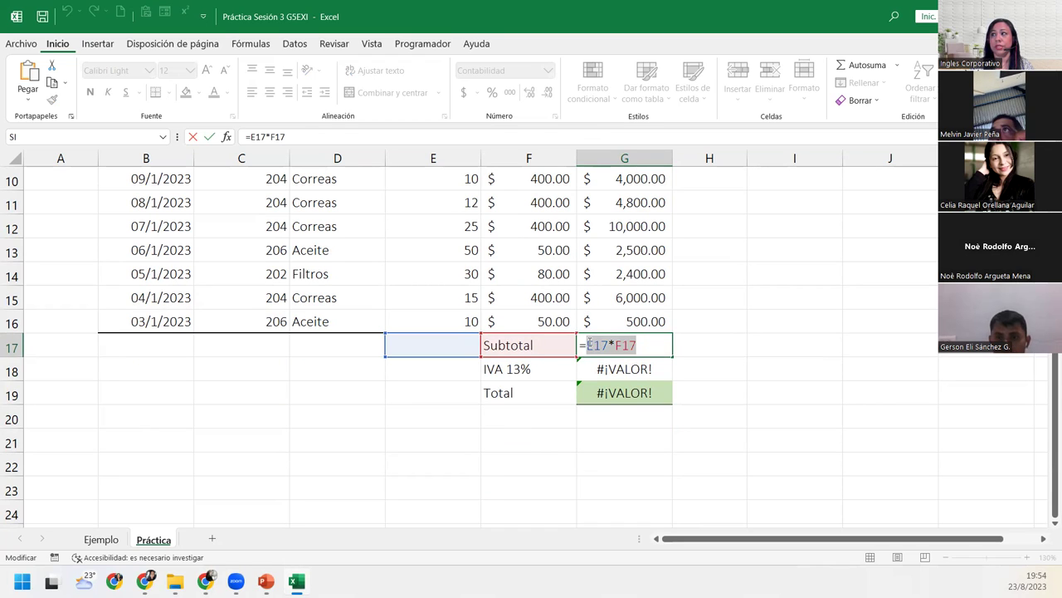
pyautogui.press('BackSpace')
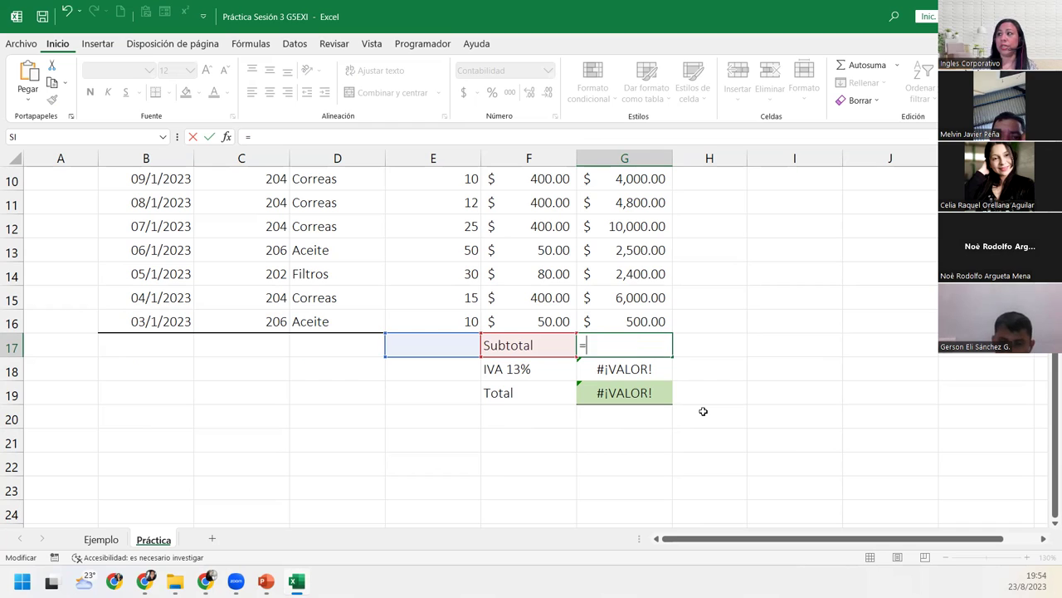
pyautogui.write('sum')
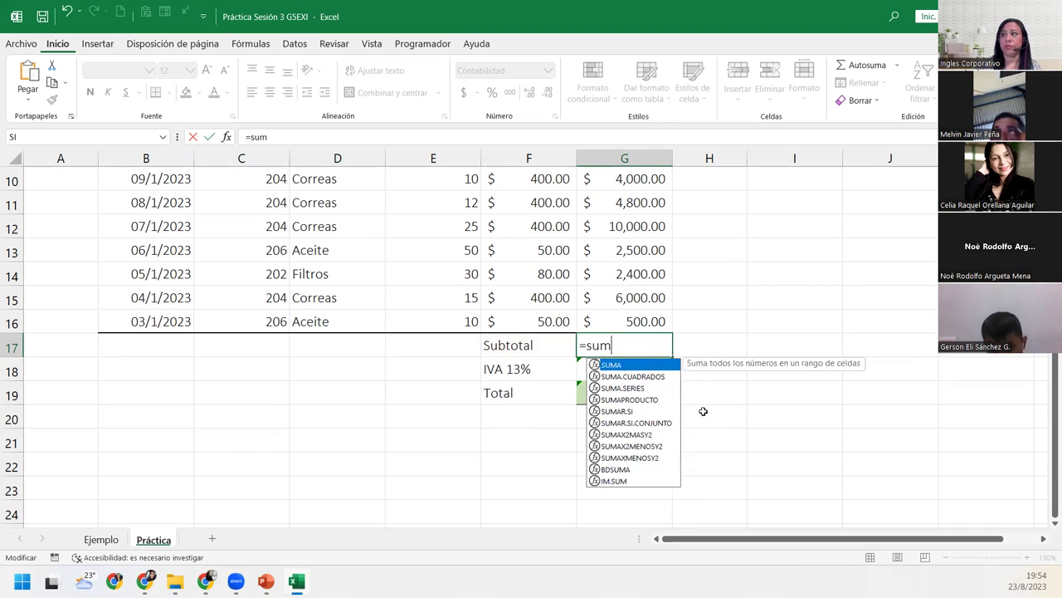
pyautogui.press('Tab')
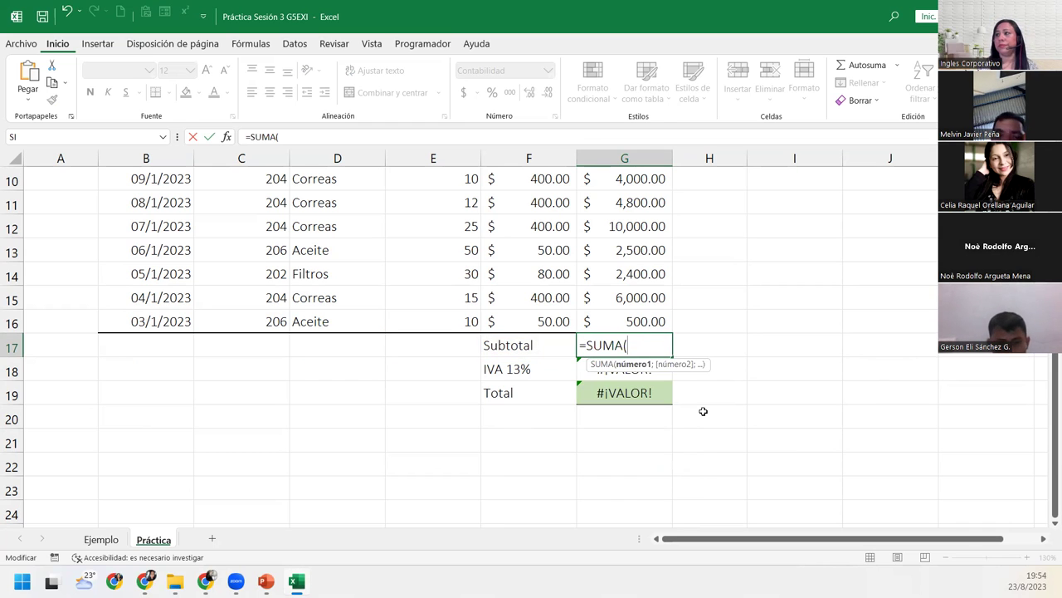
pyautogui.moveTo(614, 322)
pyautogui.mouseDown()
pyautogui.moveTo(606, 46)
pyautogui.moveTo(608, 225)
pyautogui.mouseUp()
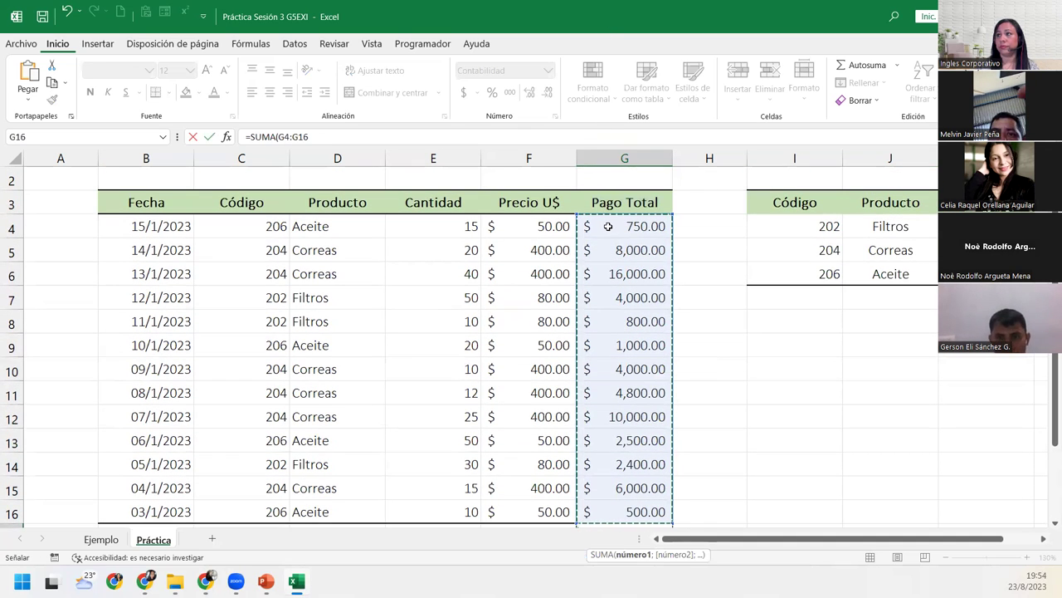
pyautogui.press('Return')
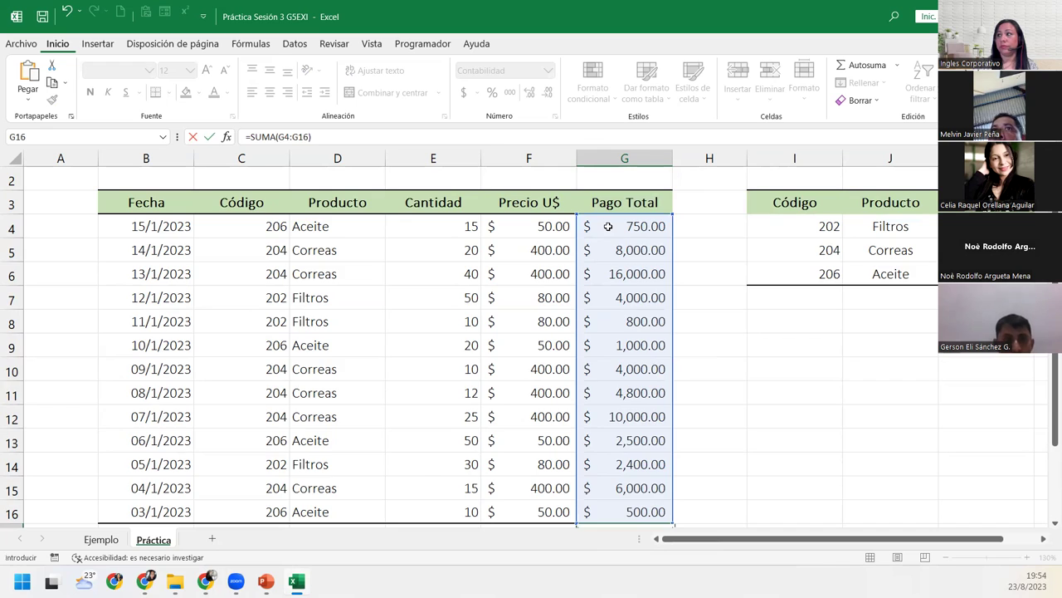
# Change the IVA 13% formula in G18 to =G17*13%, giving $7,897.50.
pyautogui.scroll(-1, 655, 440)
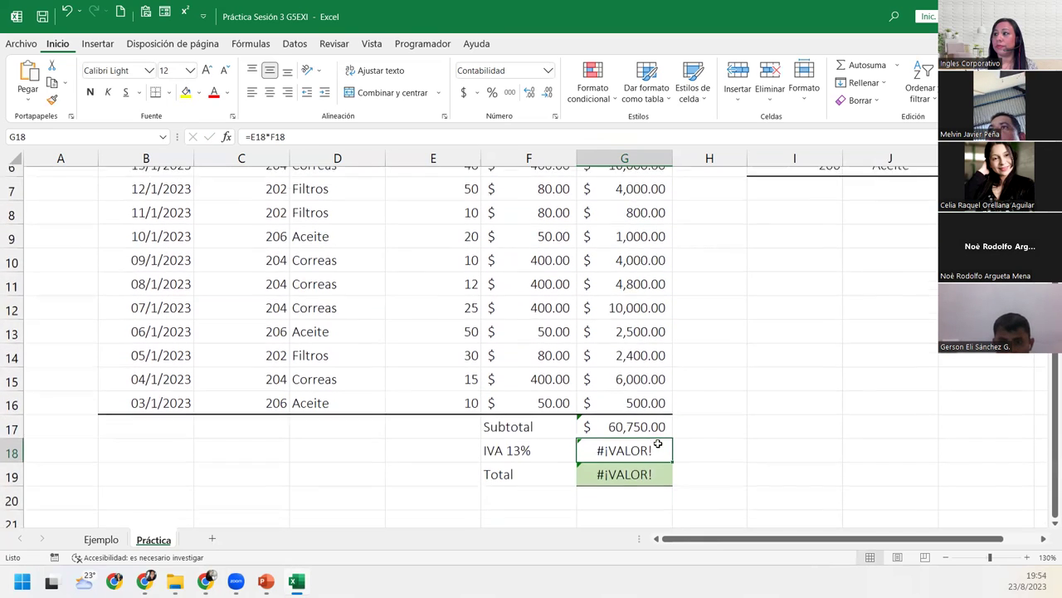
pyautogui.doubleClick(624, 440)
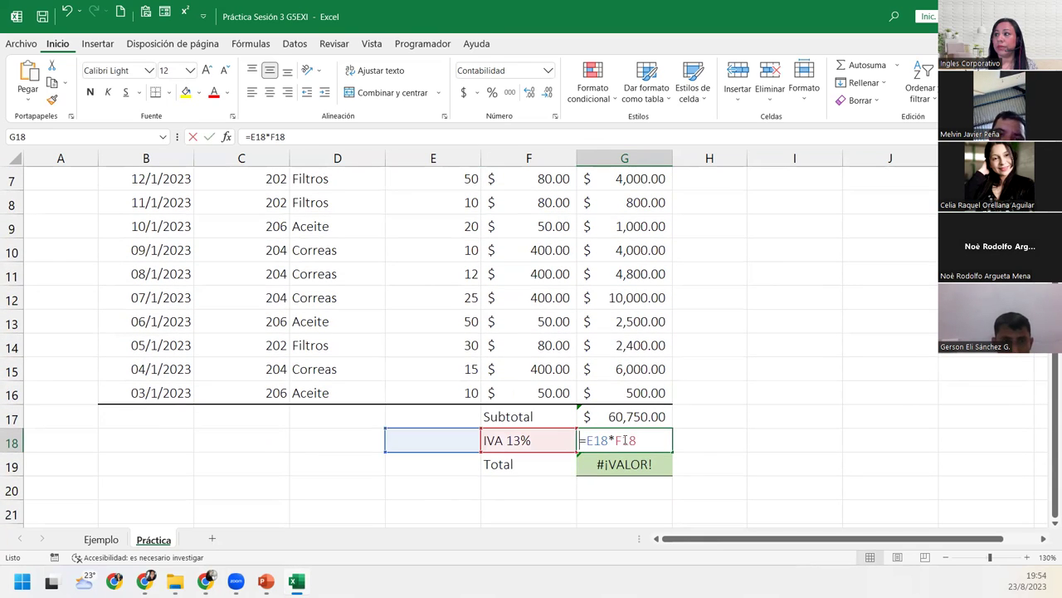
pyautogui.moveTo(644, 437); pyautogui.dragTo(586, 440)
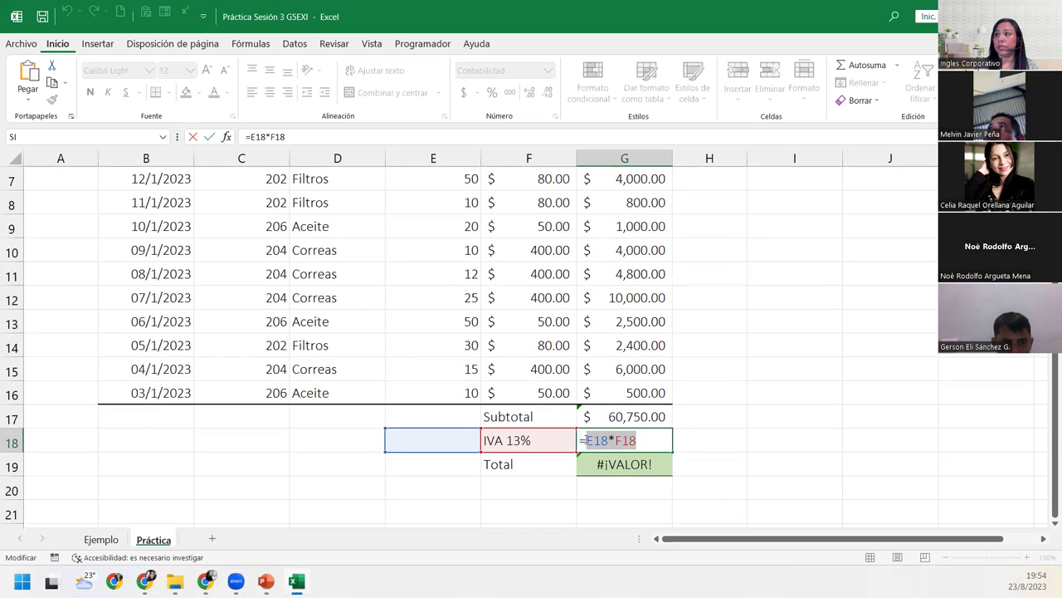
pyautogui.click(621, 410)
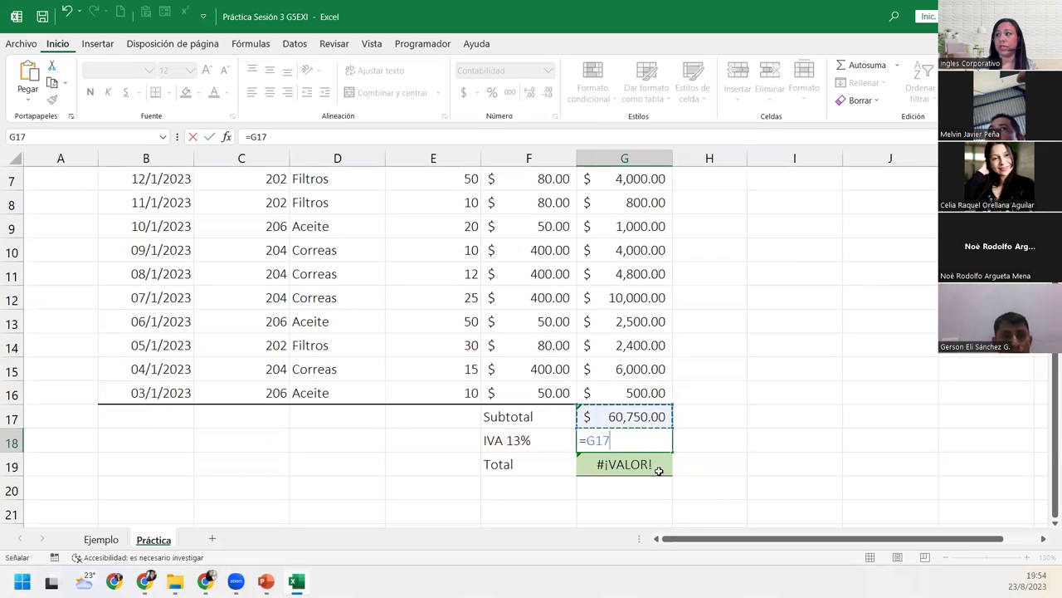
pyautogui.write('*13%')
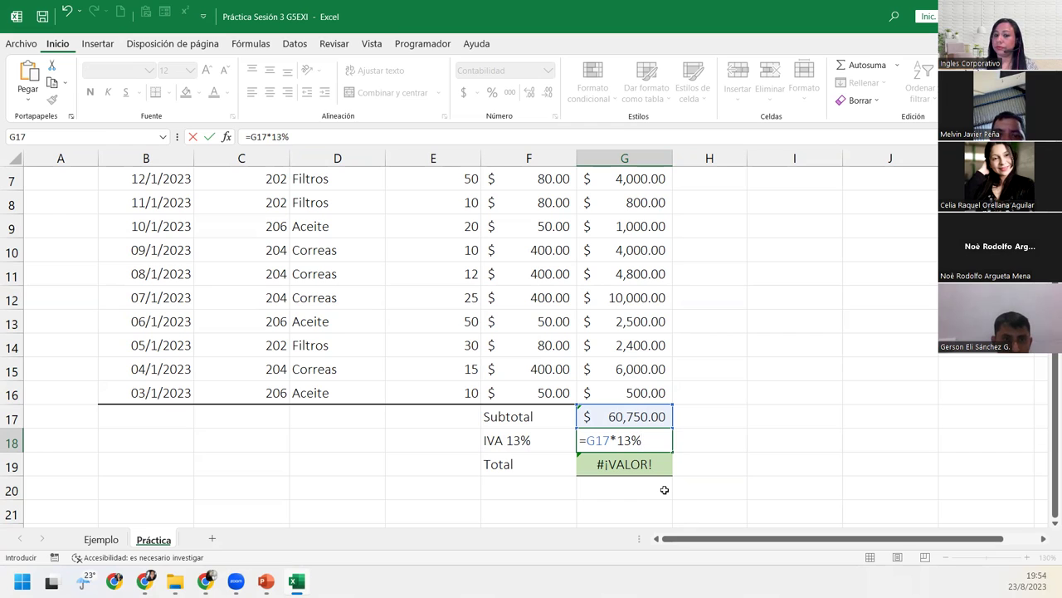
pyautogui.press('Return')
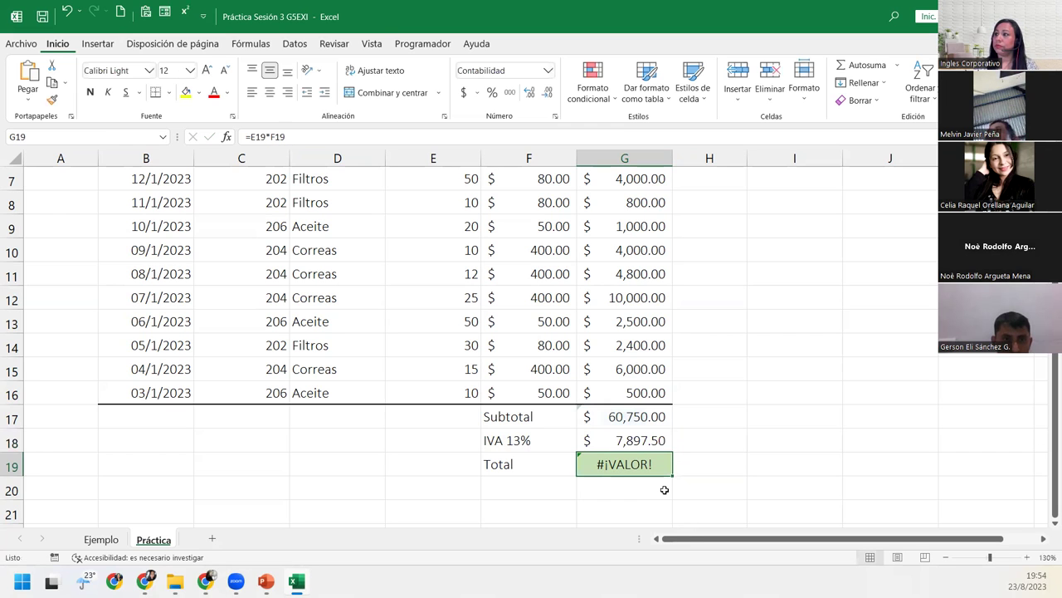
# Enter =G17+G18 in G19 for a Total of $68,647.50.
pyautogui.write('=')
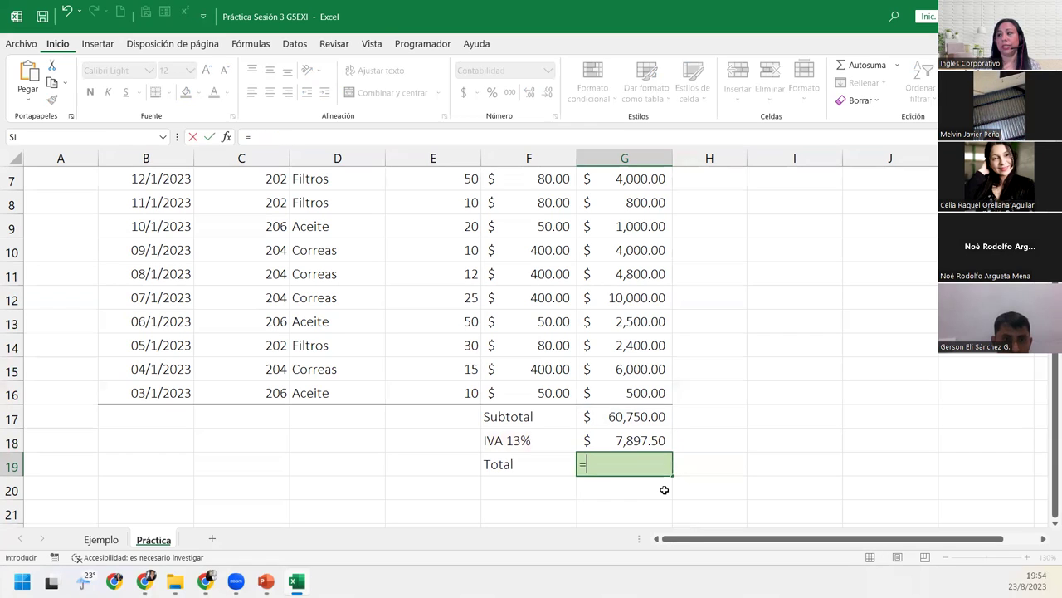
pyautogui.click(637, 416)
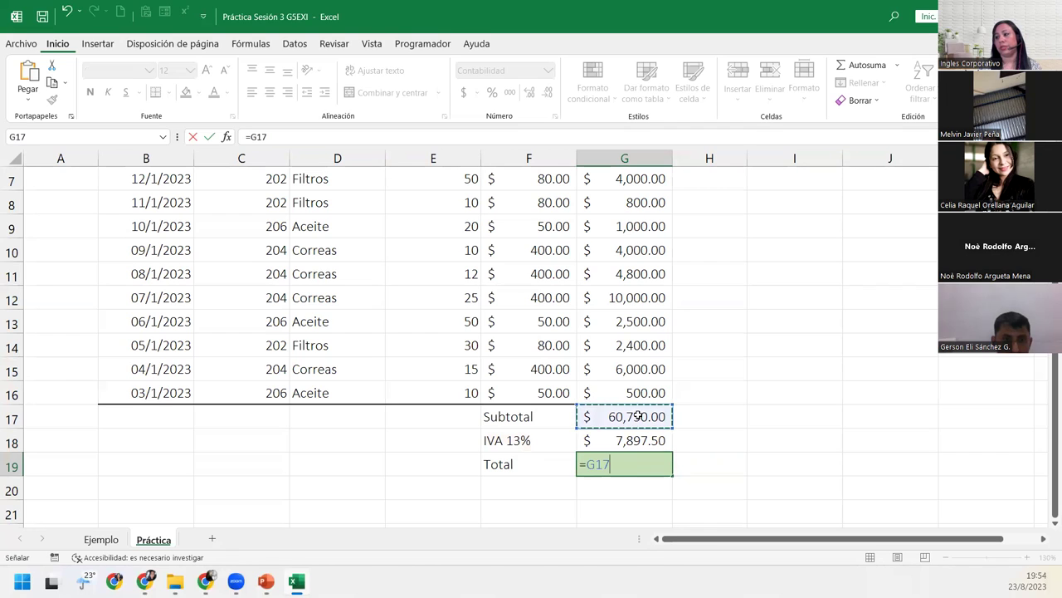
pyautogui.write('+')
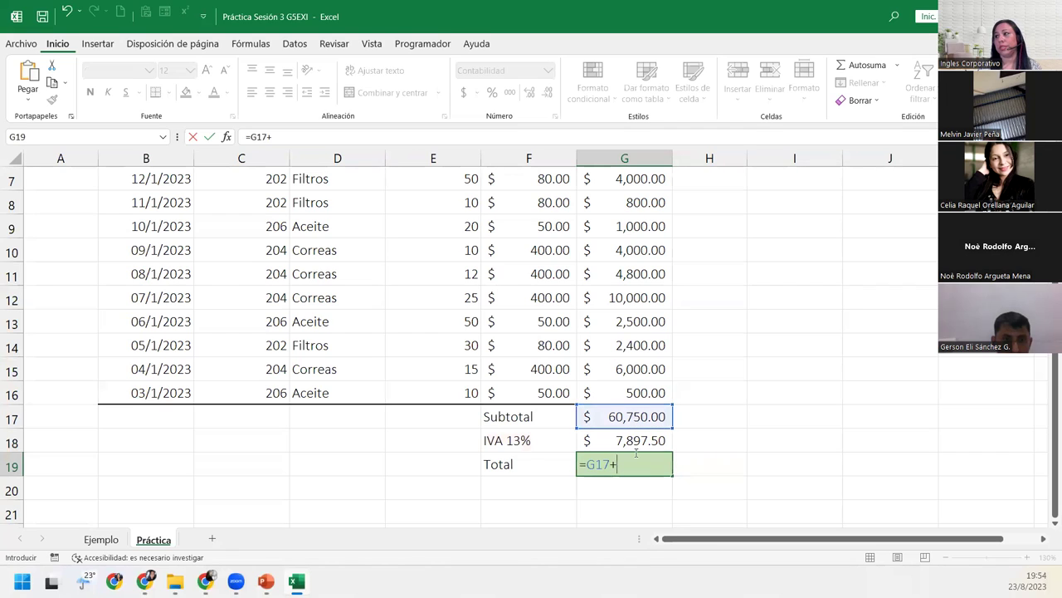
pyautogui.click(637, 440)
pyautogui.press('Return')
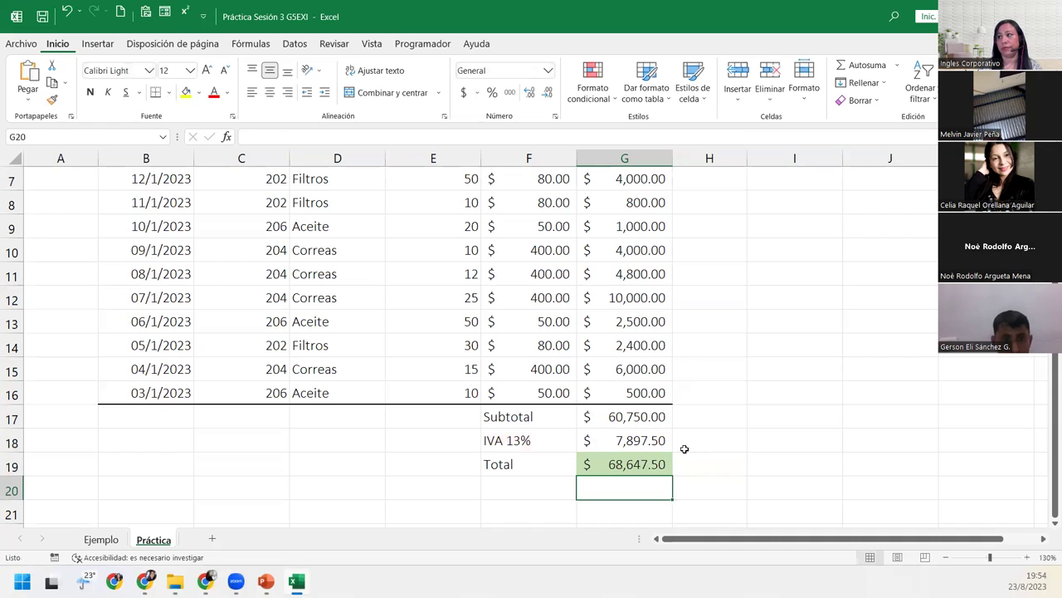
pyautogui.click(684, 448)
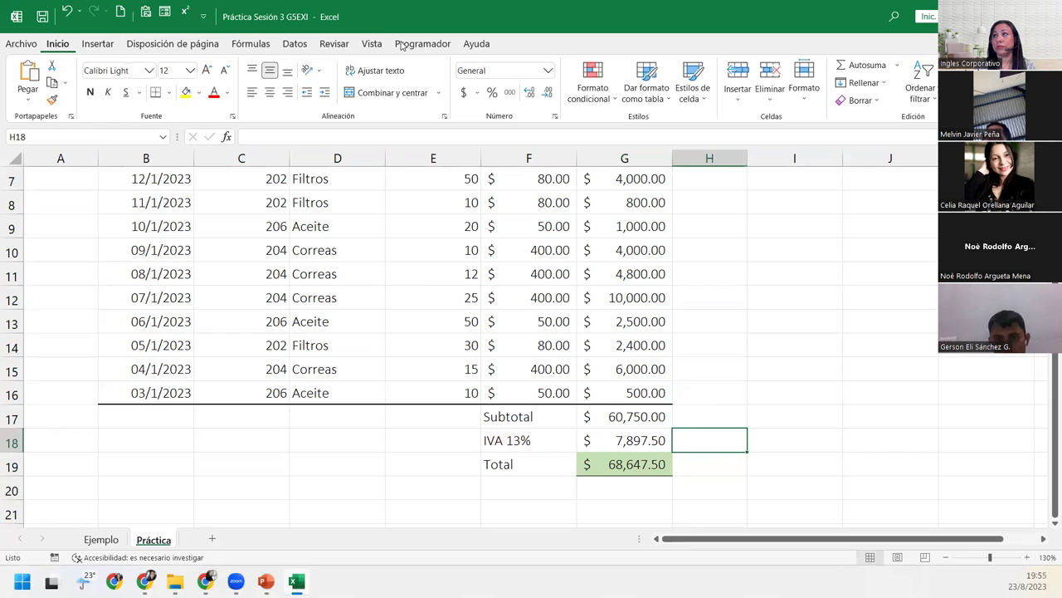
pyautogui.click(250, 44)
pyautogui.click(799, 64)
pyautogui.moveTo(822, 540); pyautogui.dragTo(830, 541)
pyautogui.click(343, 420)
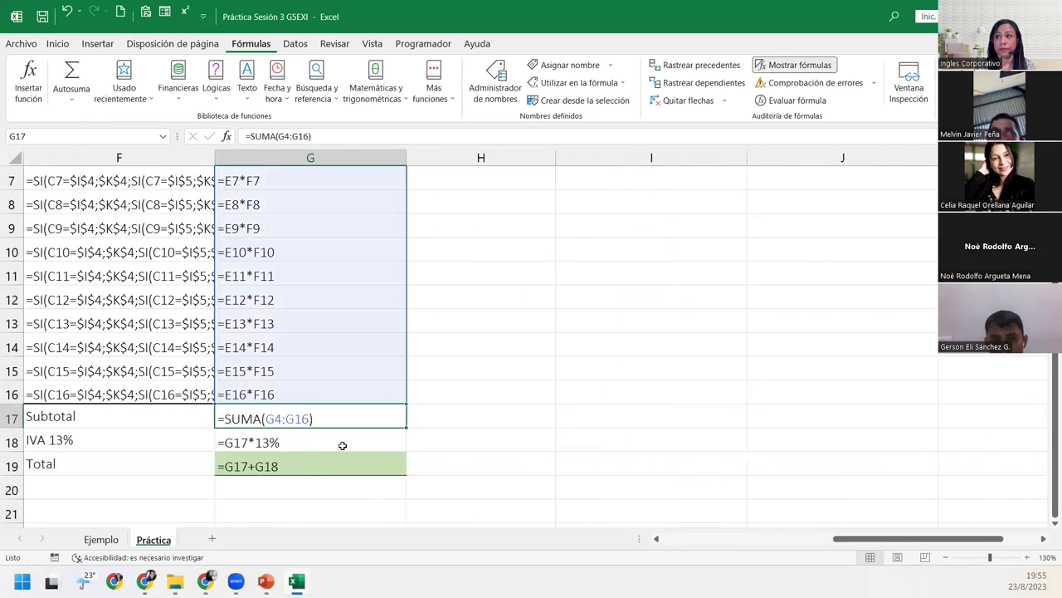
pyautogui.click(342, 445)
pyautogui.click(339, 467)
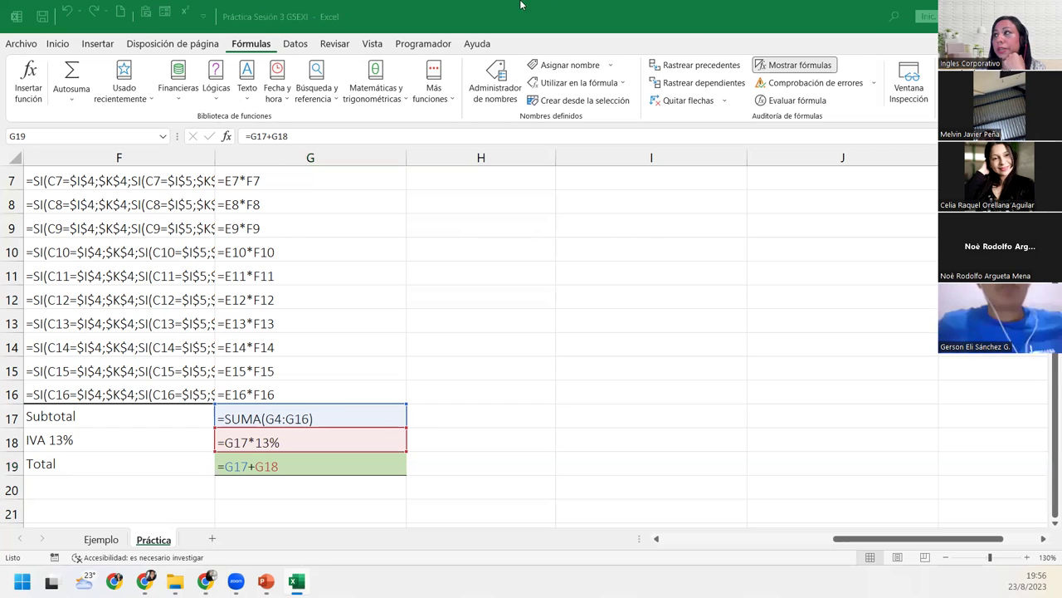
pyautogui.click(799, 71)
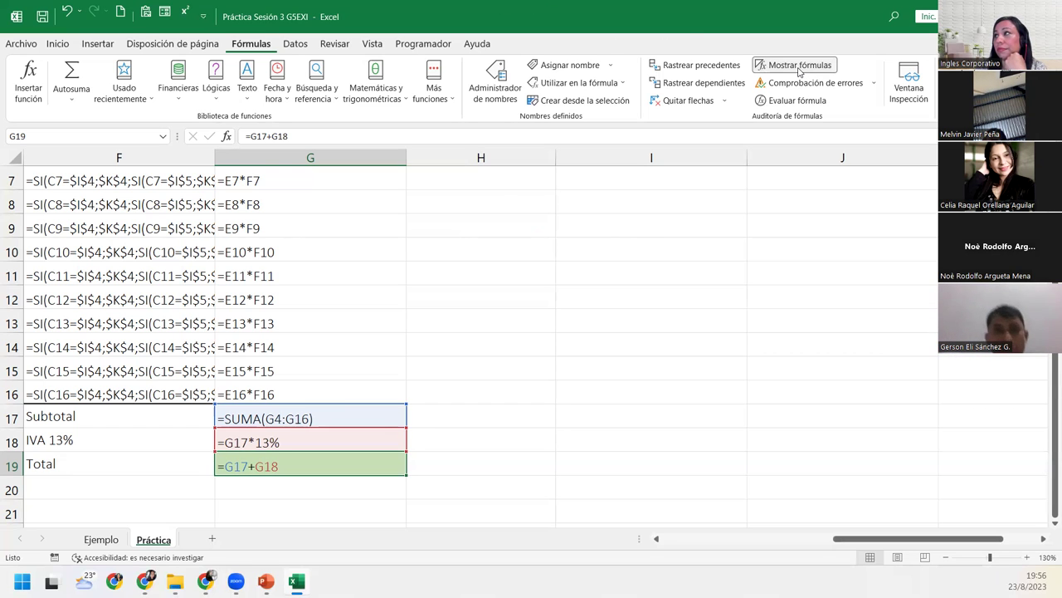
pyautogui.click(799, 72)
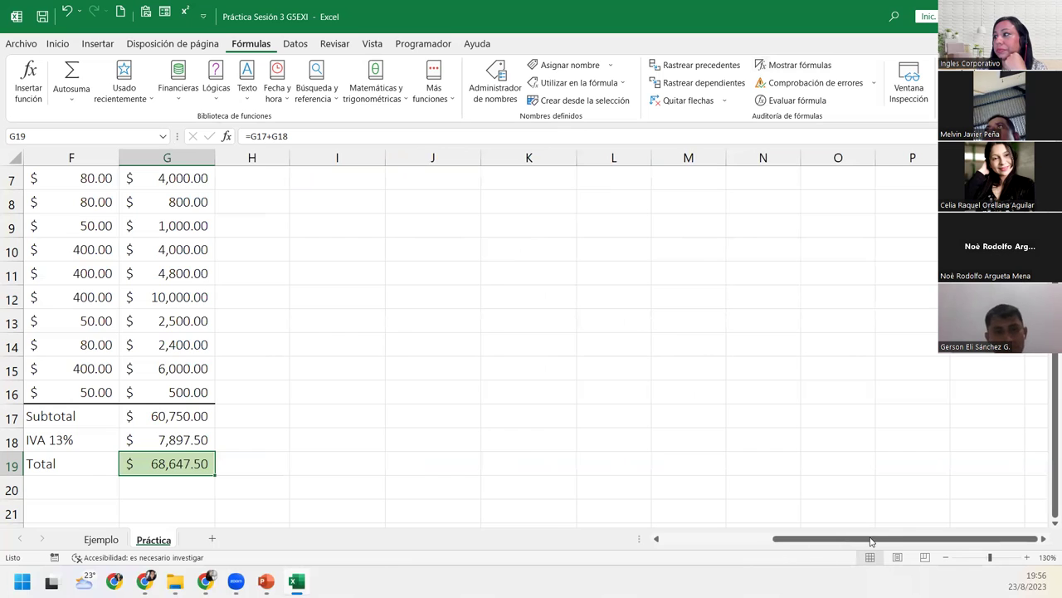
pyautogui.moveTo(873, 540); pyautogui.dragTo(718, 539)
pyautogui.click(716, 482)
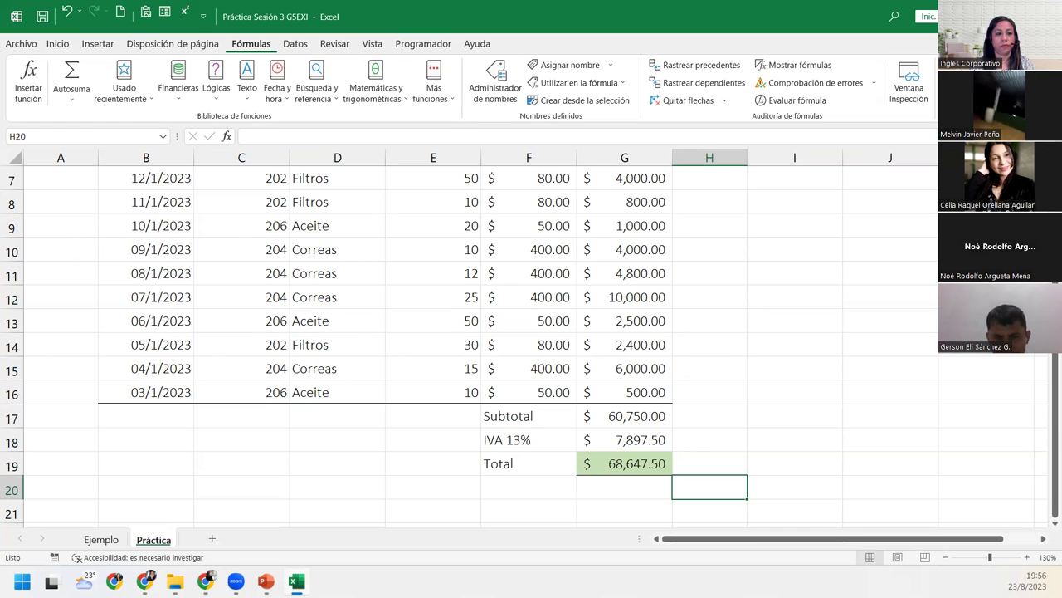
pyautogui.hotkey('alt', 'Tab')
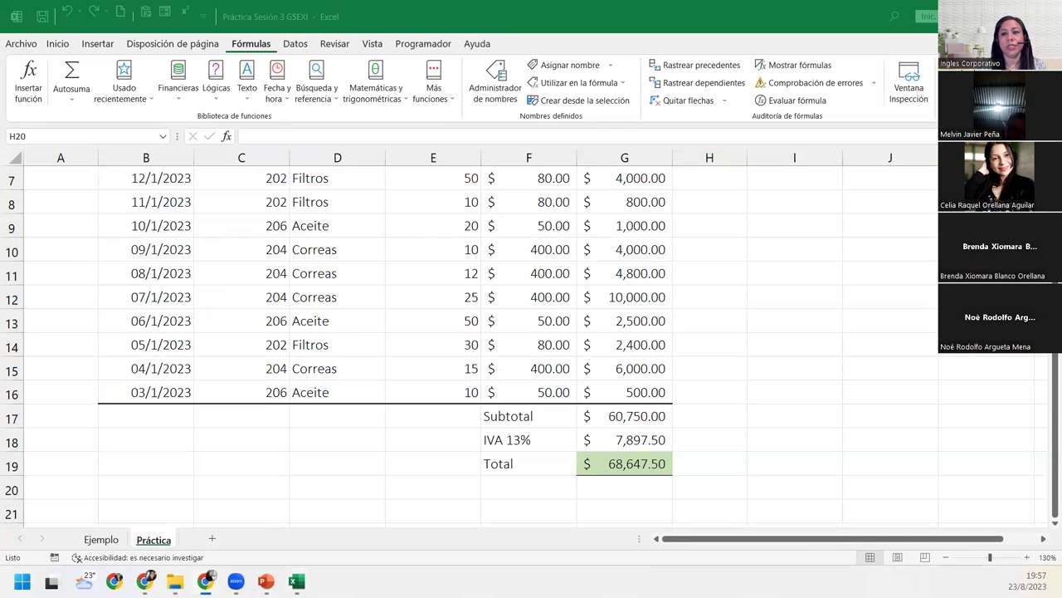
pyautogui.click(710, 487)
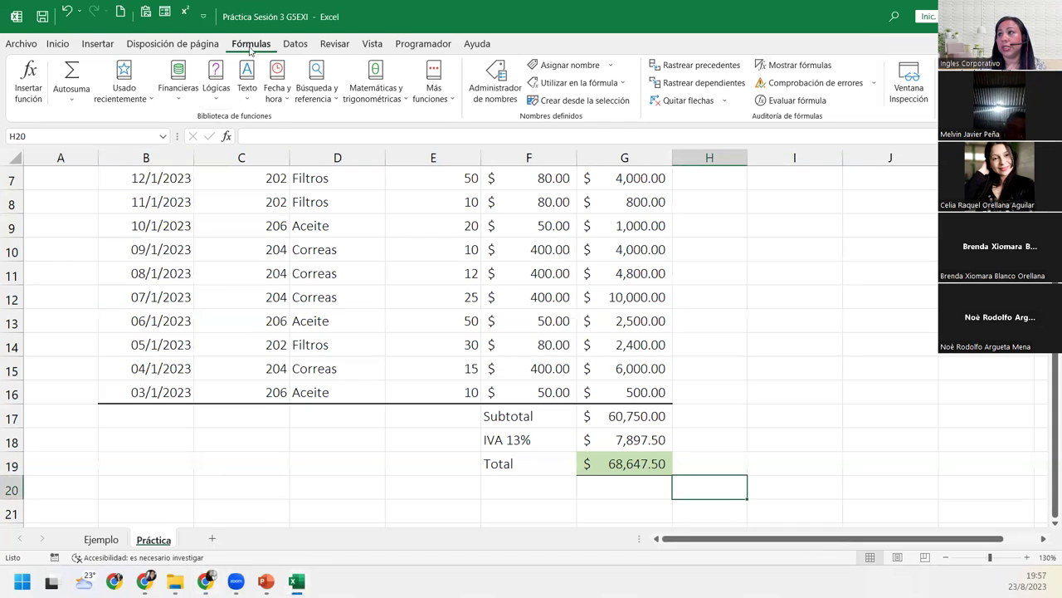
pyautogui.click(58, 43)
pyautogui.click(423, 321)
# Switch from the sheet to the slideshow and advance to the CIERRE Y CONCLUSIONES slide.
pyautogui.scroll(2, 425, 321)
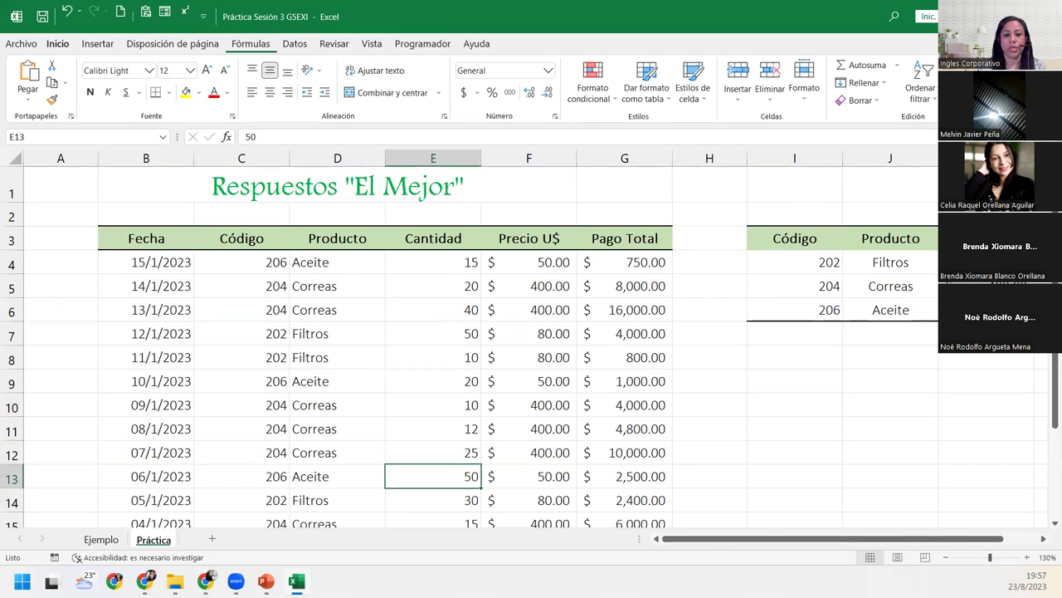
pyautogui.hotkey('alt', 'Tab')
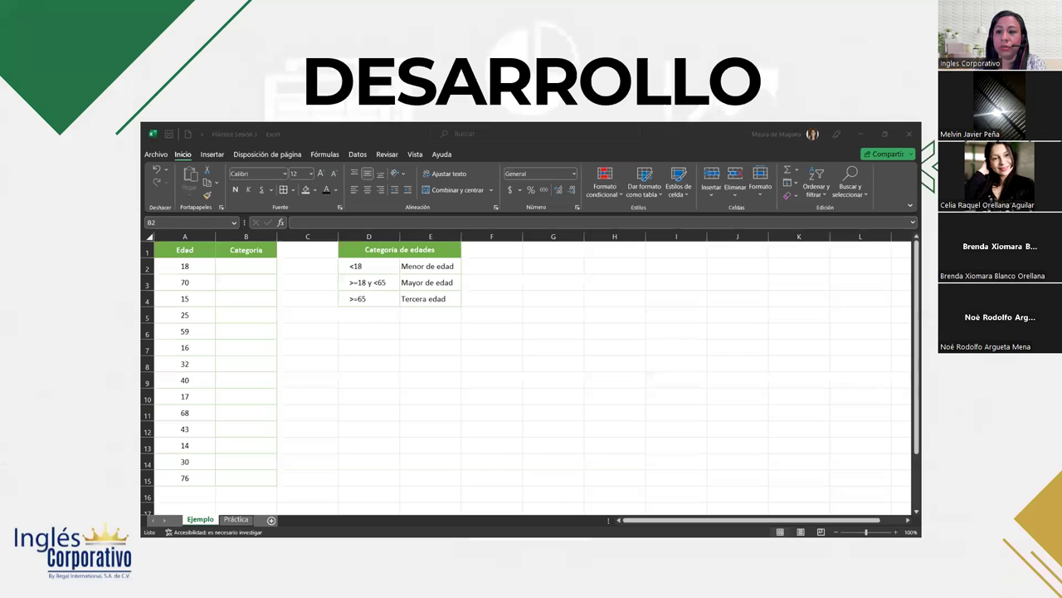
pyautogui.click(801, 330)
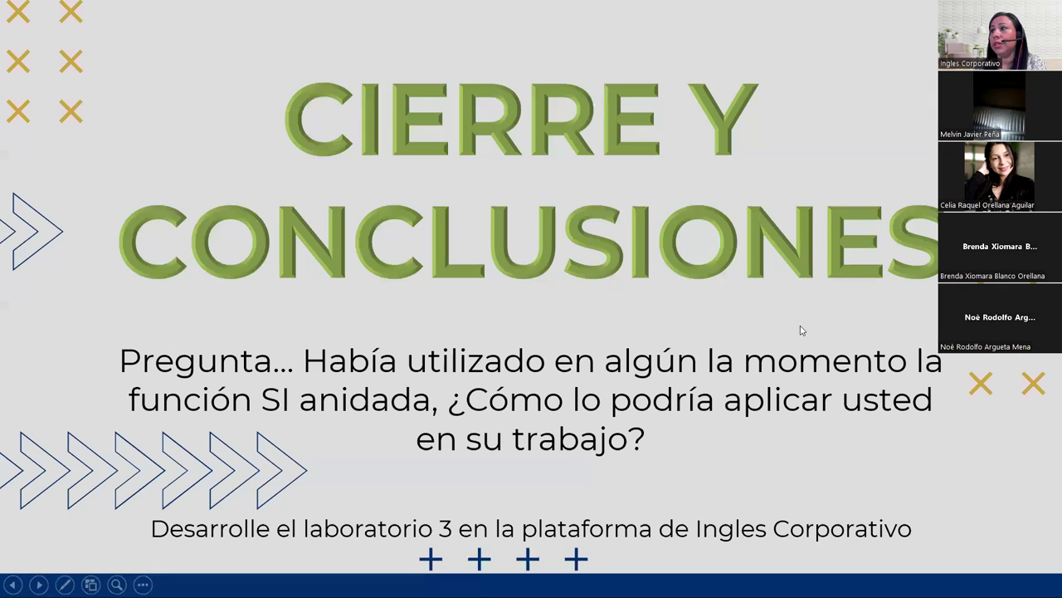